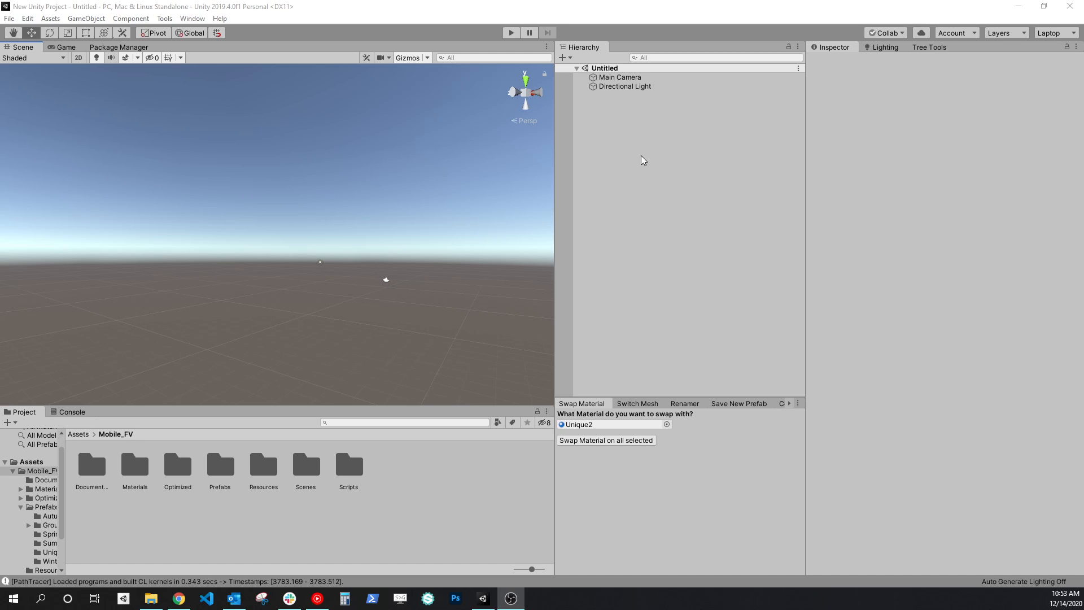
- Add a Skinny Bunches tree from the Mobile FV 3D objects to the scene
right_click(615, 146)
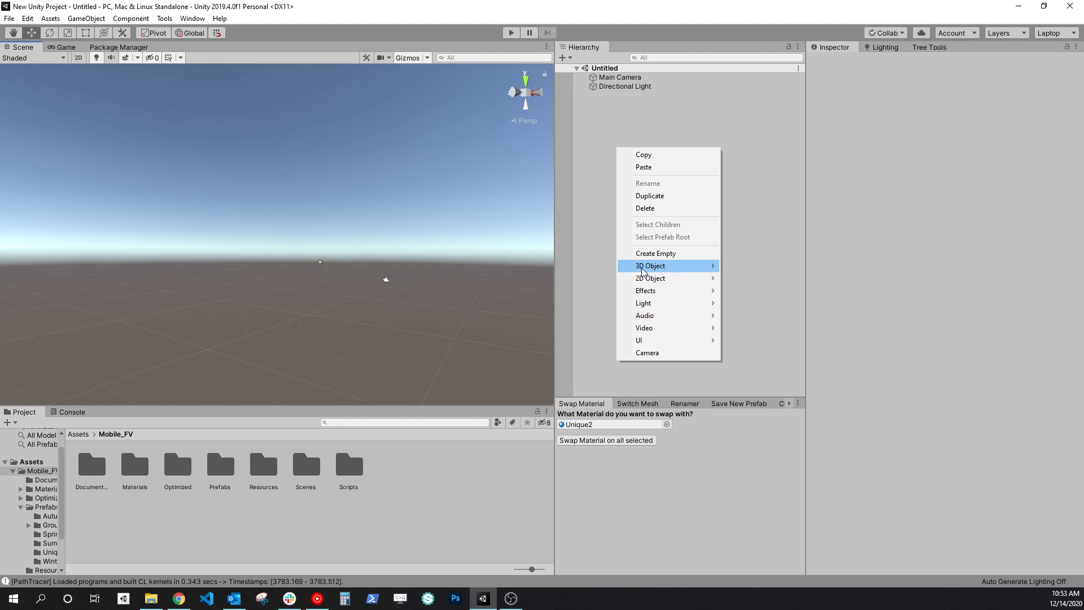
mouse_move(642, 268)
mouse_move(743, 341)
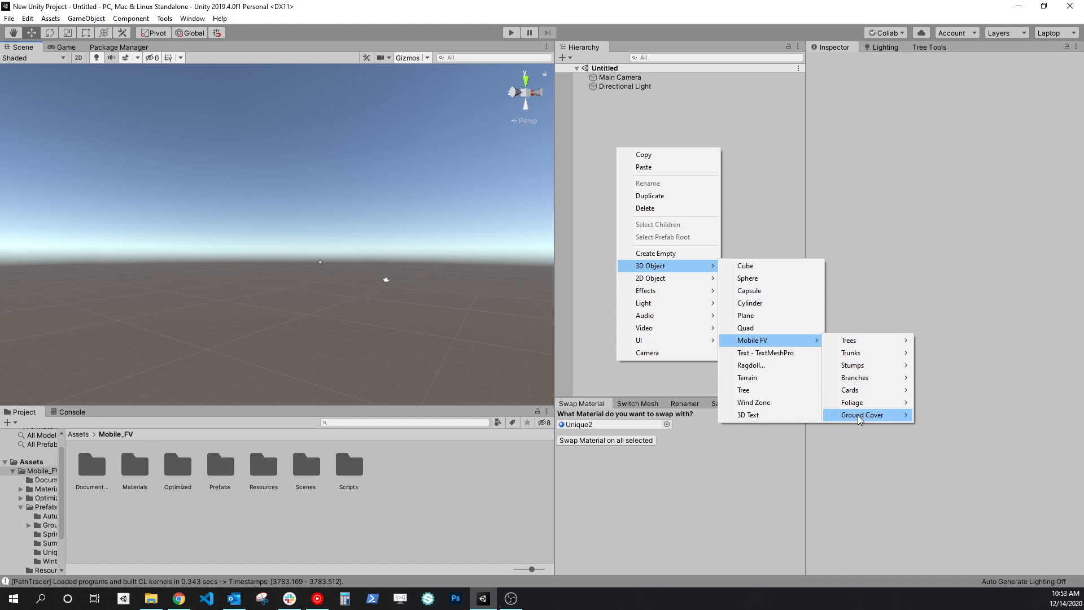
mouse_move(858, 419)
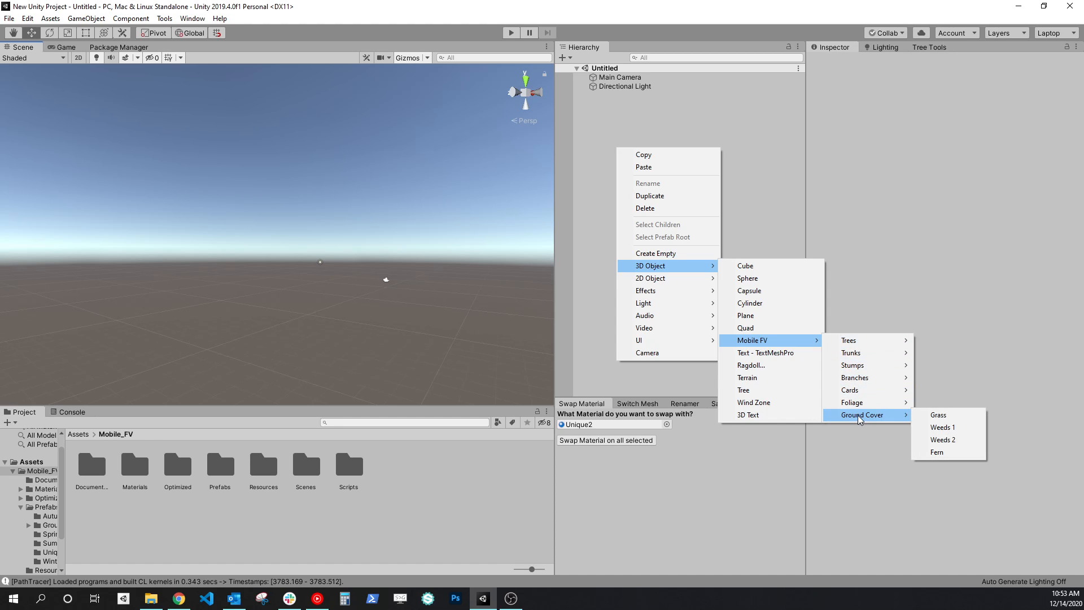
mouse_move(858, 341)
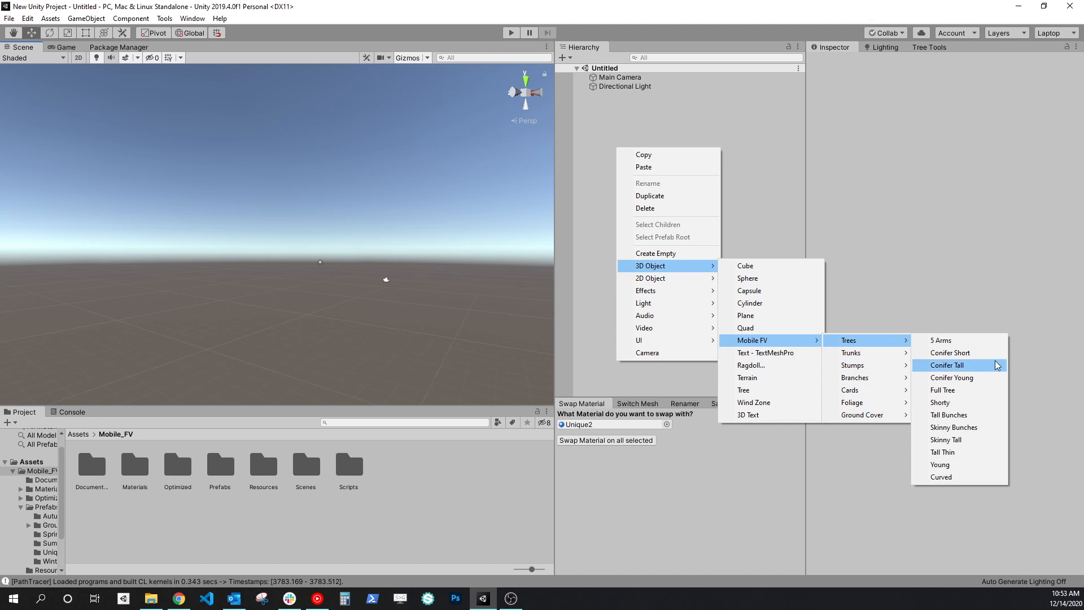
left_click(954, 430)
middle_click_drag(432, 103, 367, 317)
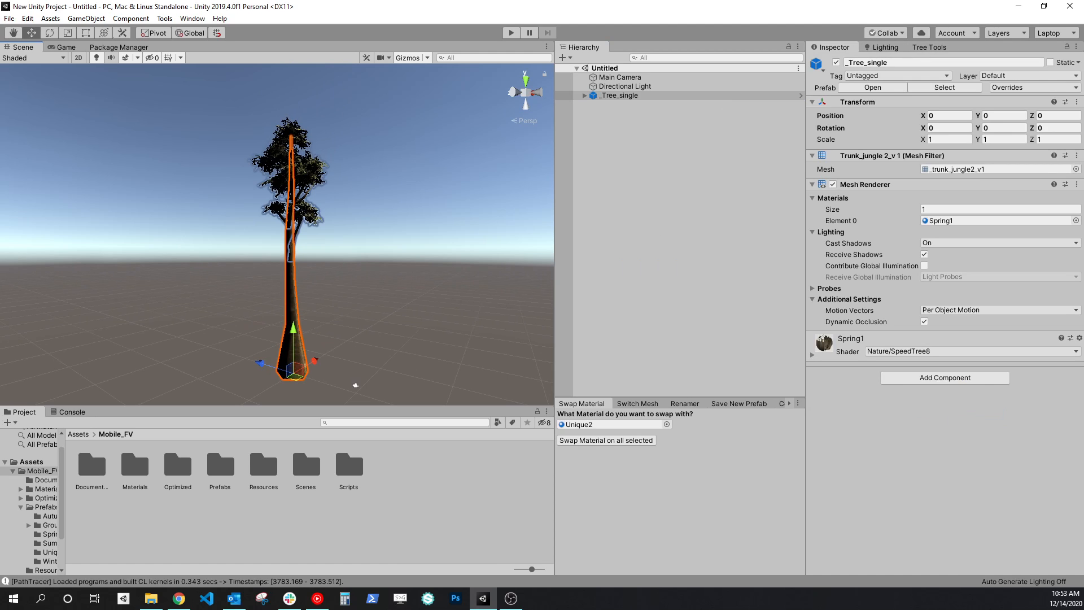
- Set the scene's lightmapper to Progressive GPU (Preview)
left_click(885, 48)
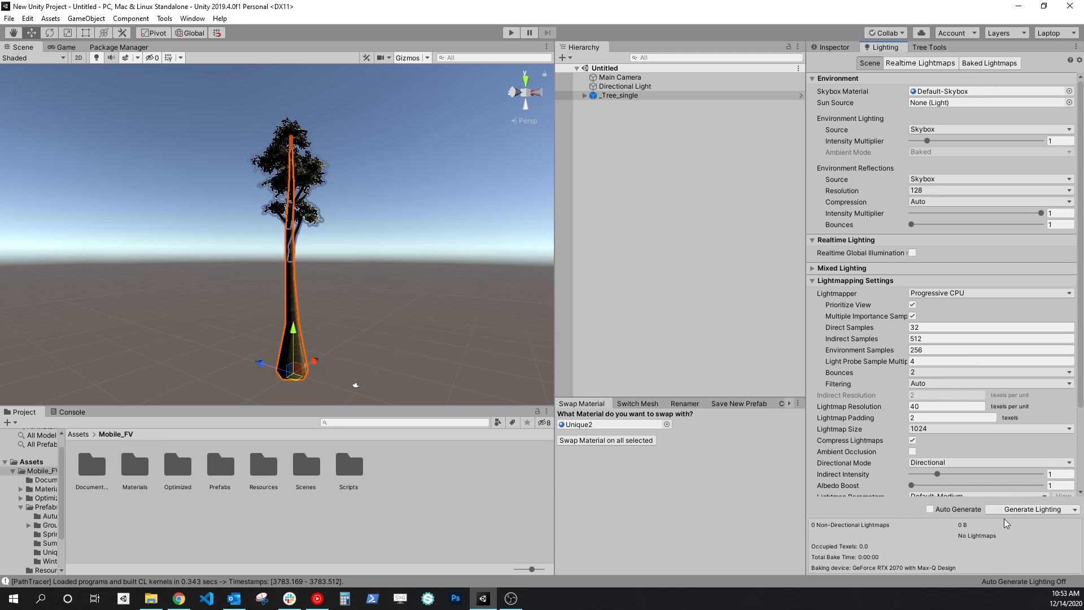
scroll(1017, 417, "down", 3)
left_click(947, 186)
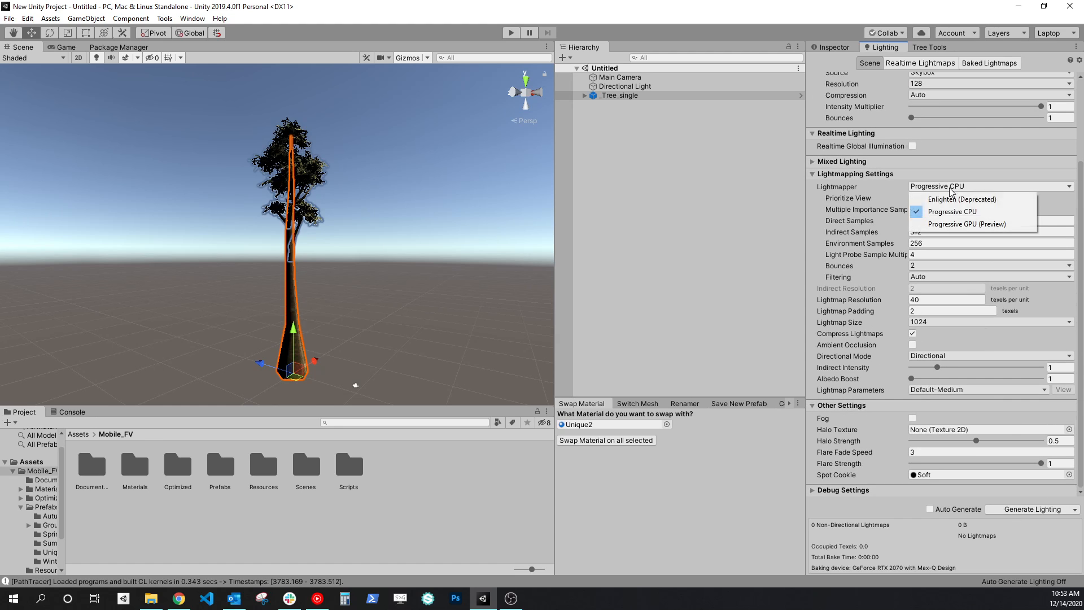
left_click(961, 224)
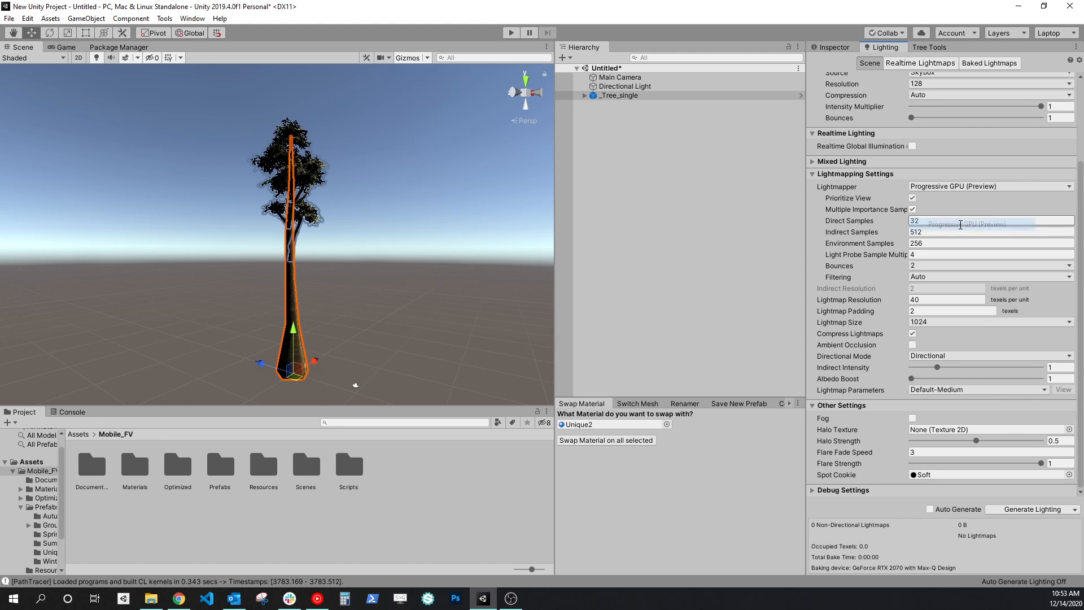
- Save the scene as test.unity in the Assets folder, replacing the existing file
left_click(10, 19)
left_click(36, 73)
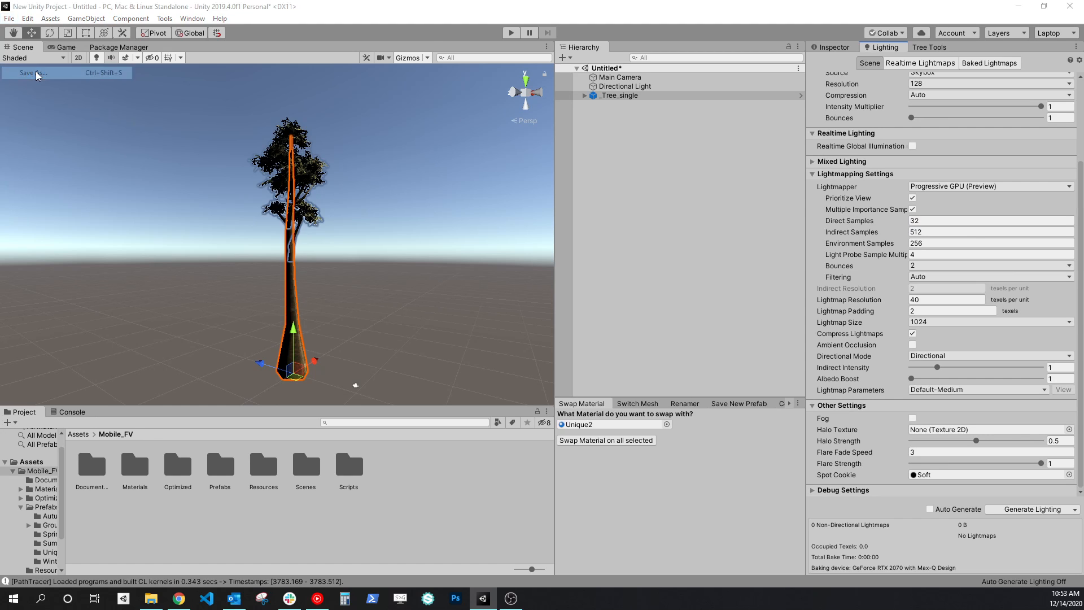
left_click(130, 142)
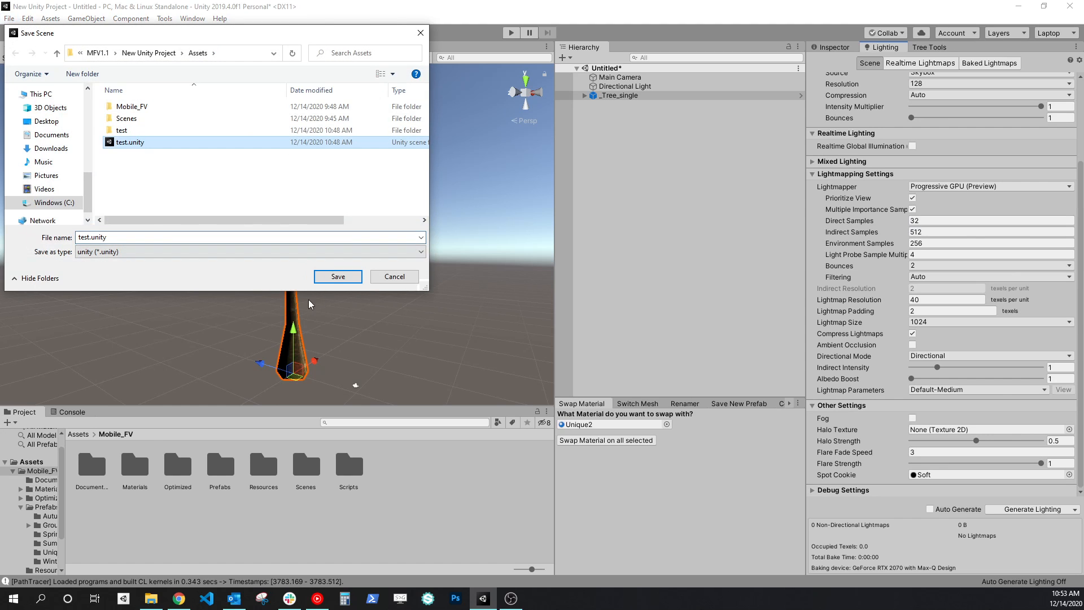
left_click(338, 276)
left_click(565, 299)
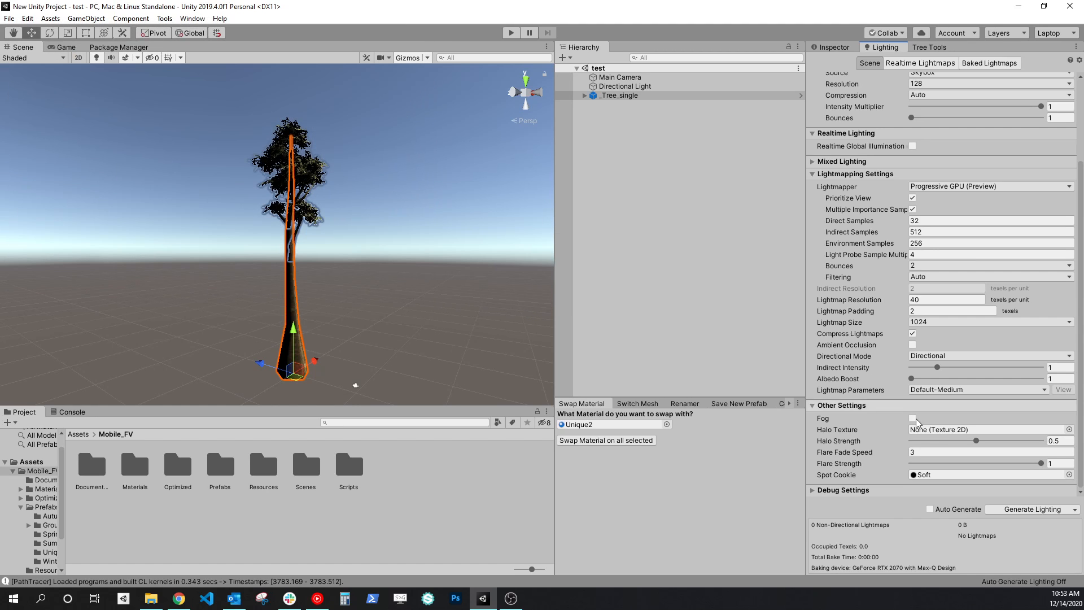
- Generate the scene's lighting and view the lit tree from several angles
left_click(1020, 509)
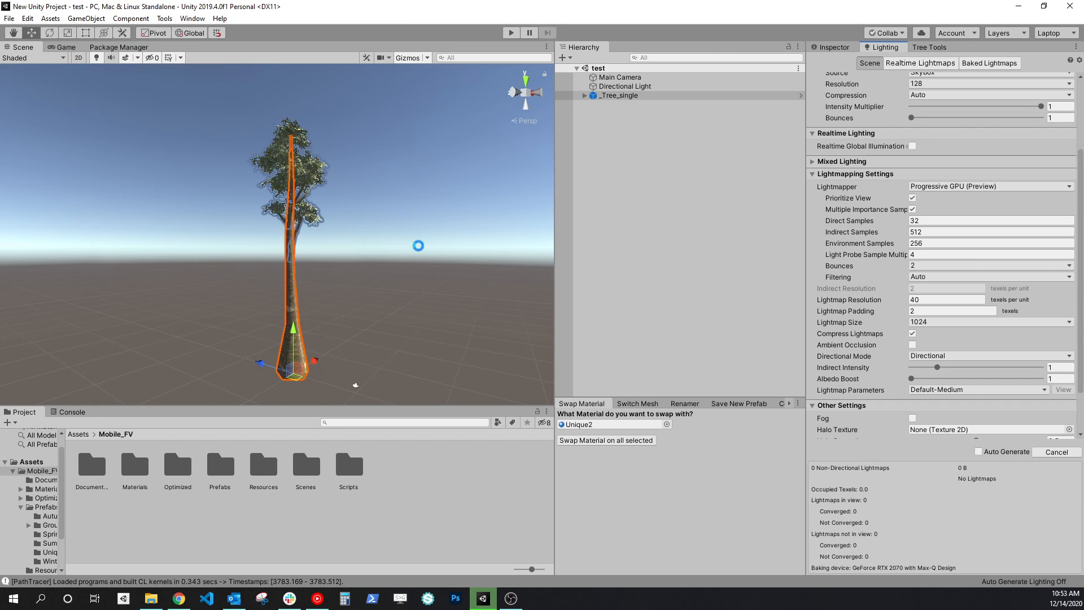
left_click(341, 263)
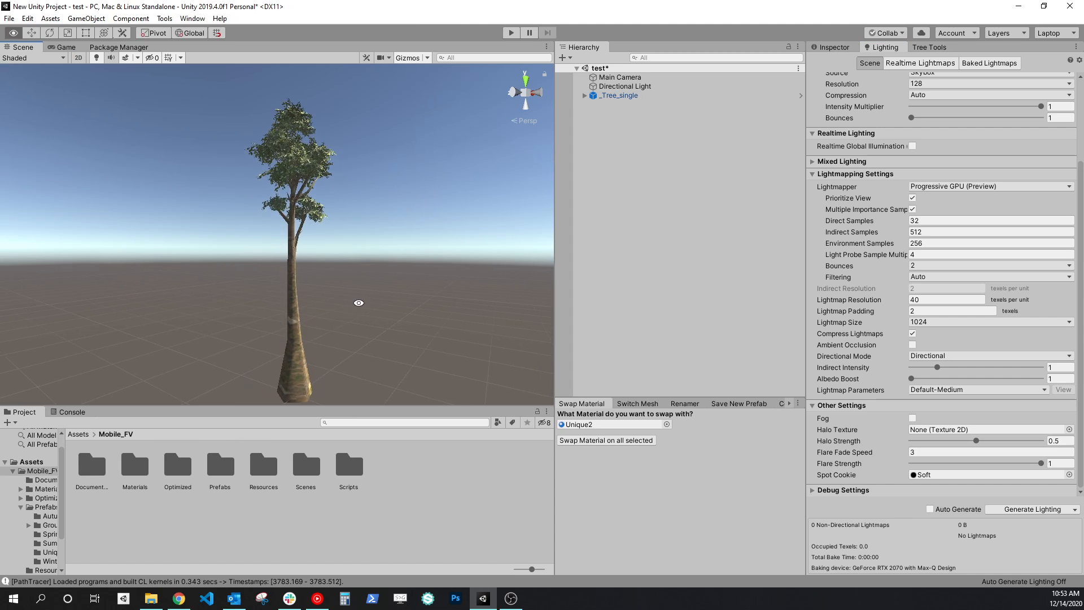
left_click_drag(358, 300, 431, 285, "alt")
left_click(447, 213)
key("f")
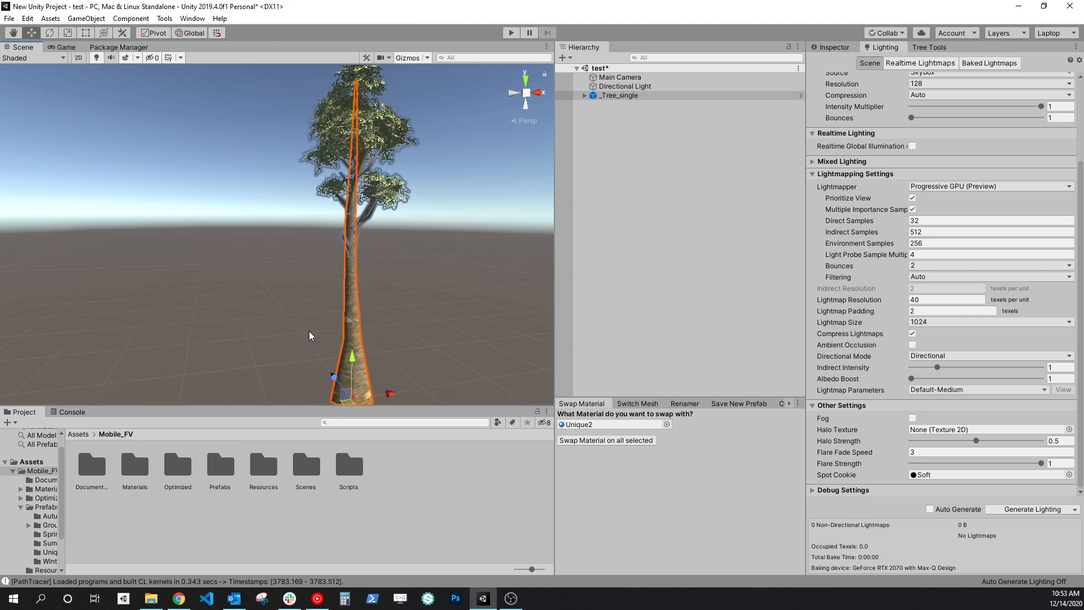
left_click_drag(346, 266, 377, 278, "alt")
left_click(378, 275)
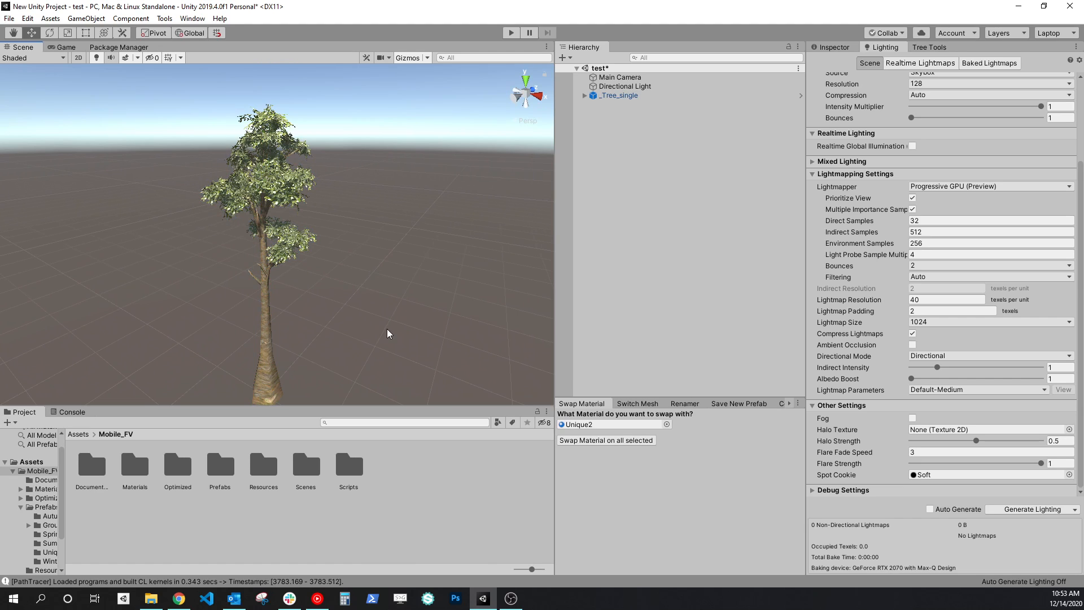
left_click_drag(388, 330, 302, 299, "alt")
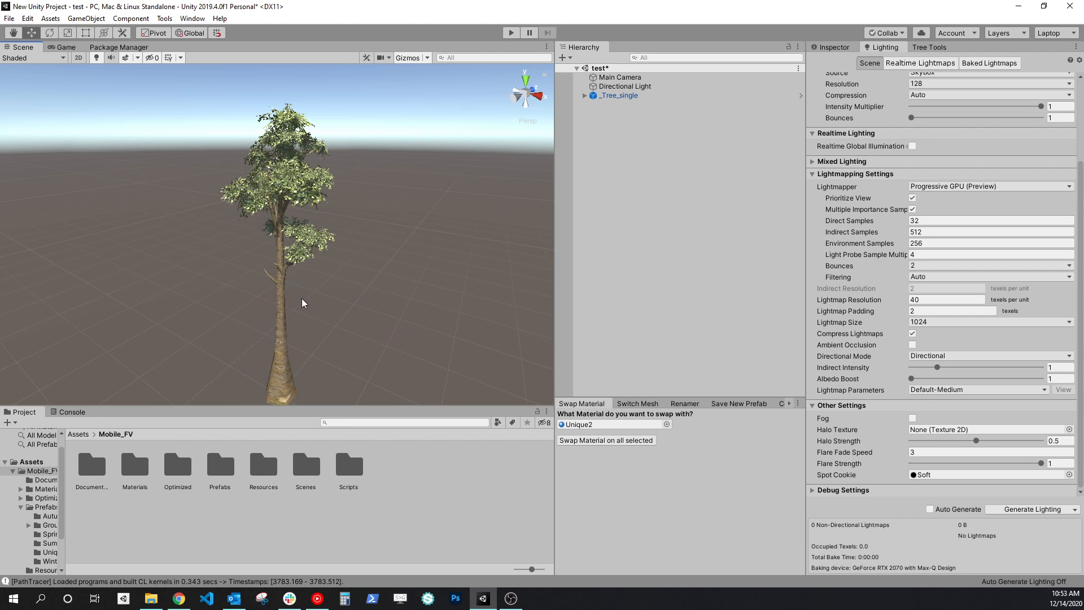
left_click_drag(368, 340, 368, 324, "alt")
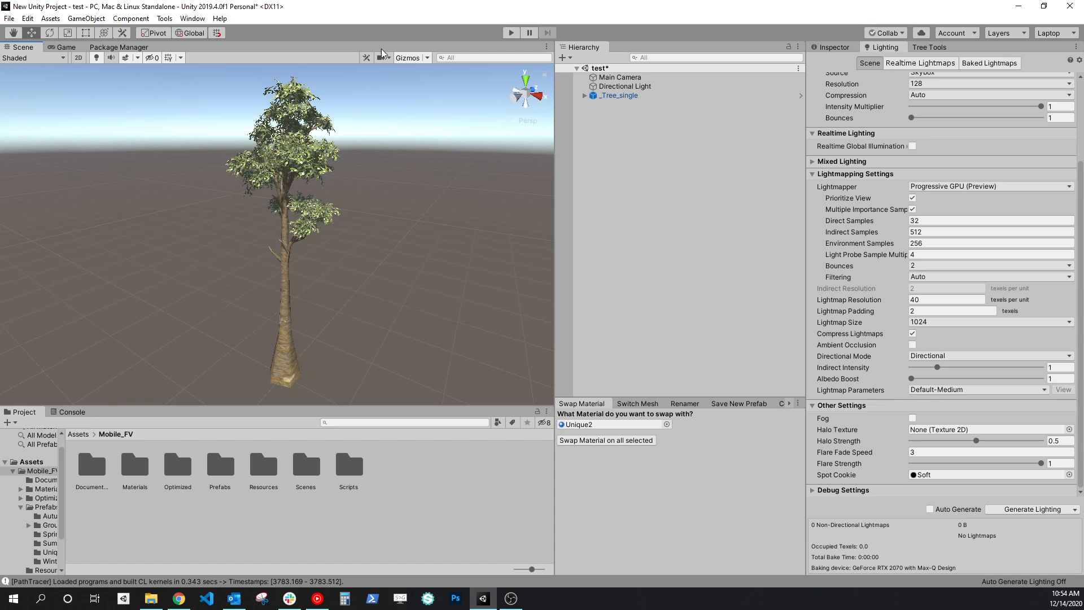
- Check the rendering statistics in the Game view, including batches and vertices, and return to the Scene view
left_click(63, 47)
left_click(502, 58)
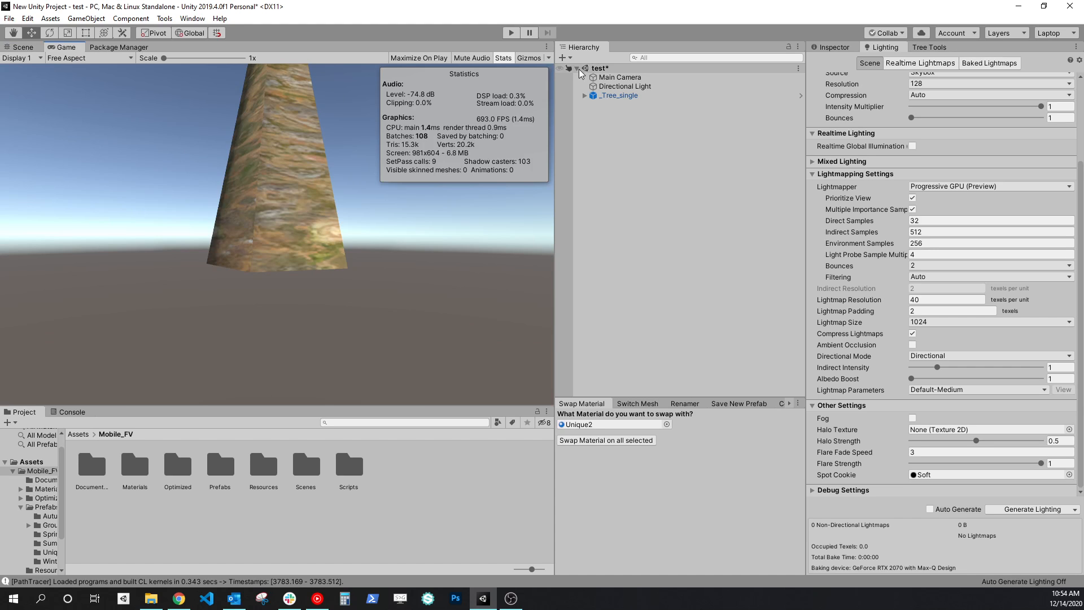
left_click(17, 47)
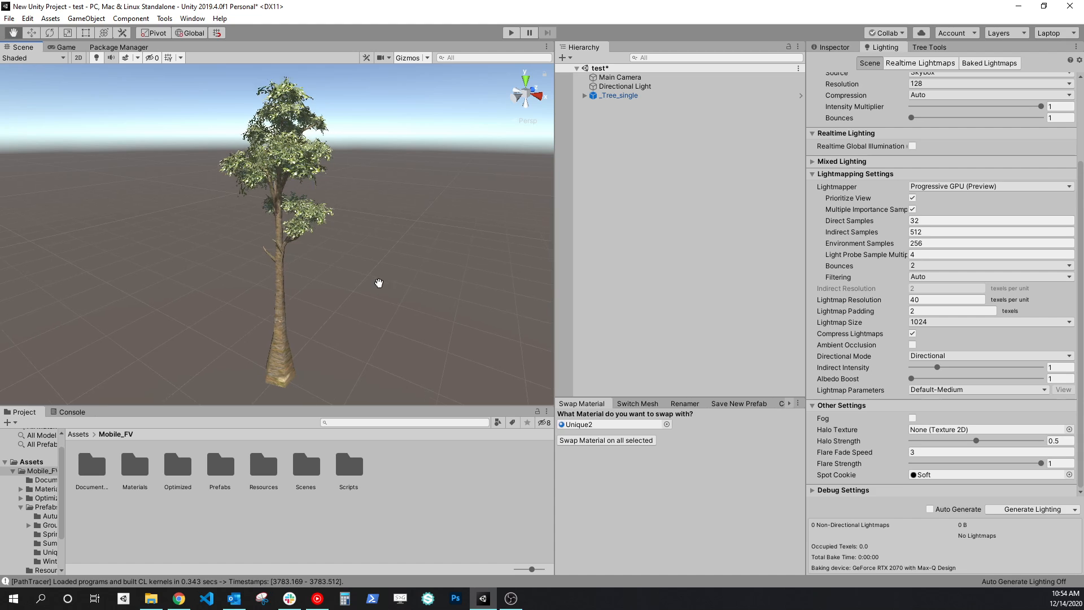
- Select the tree and check its proposed name and optimized vertex count in the Collapse Selected Mesh tool
left_click(279, 333)
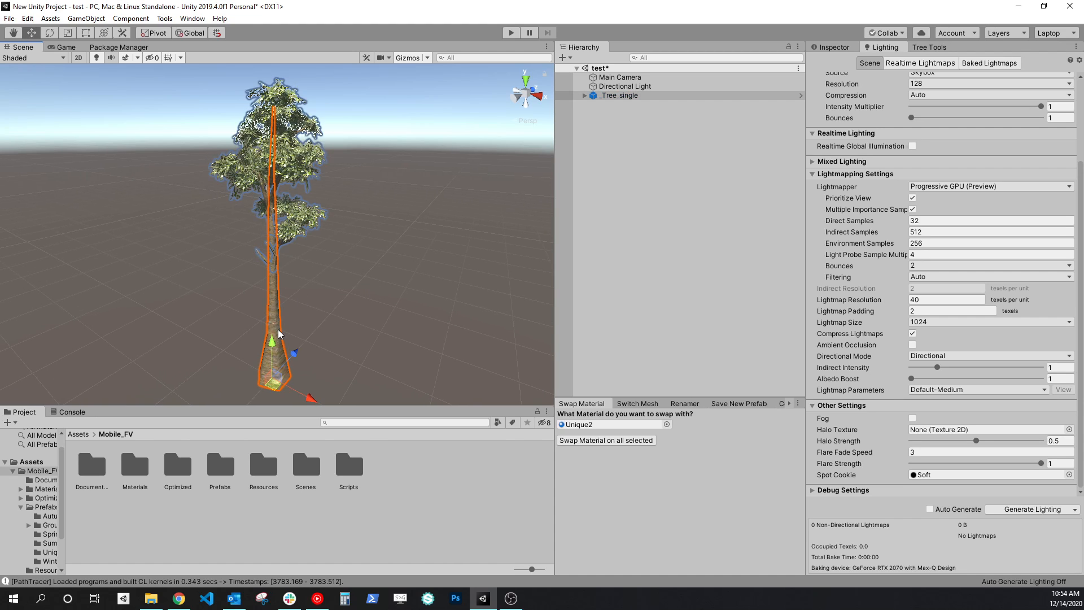
left_click(790, 403)
left_click(740, 403)
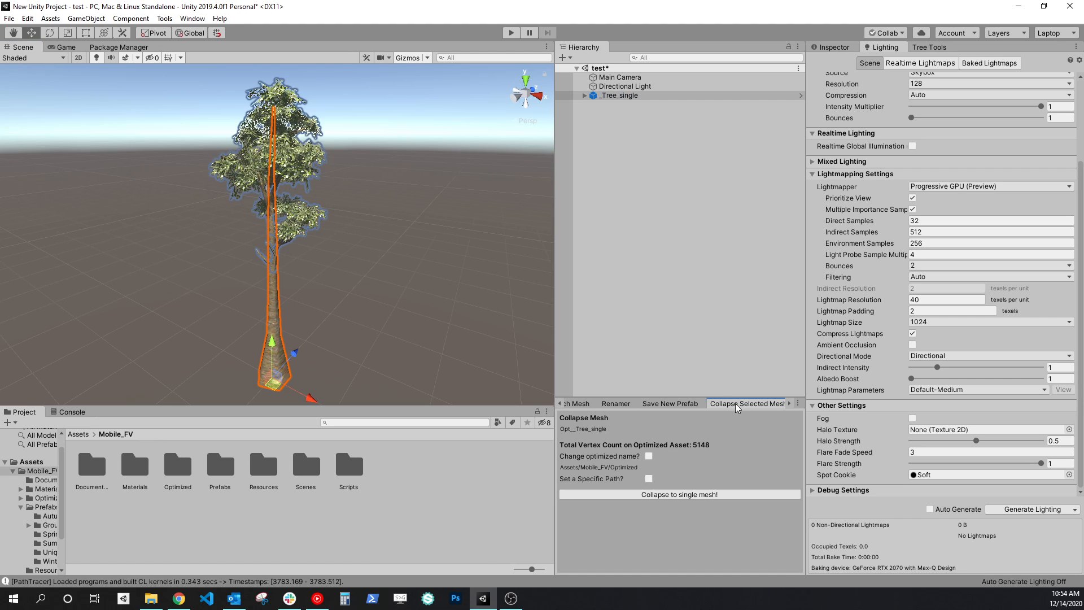
left_click(391, 310)
left_click(266, 182)
left_click_drag(556, 371, 496, 368)
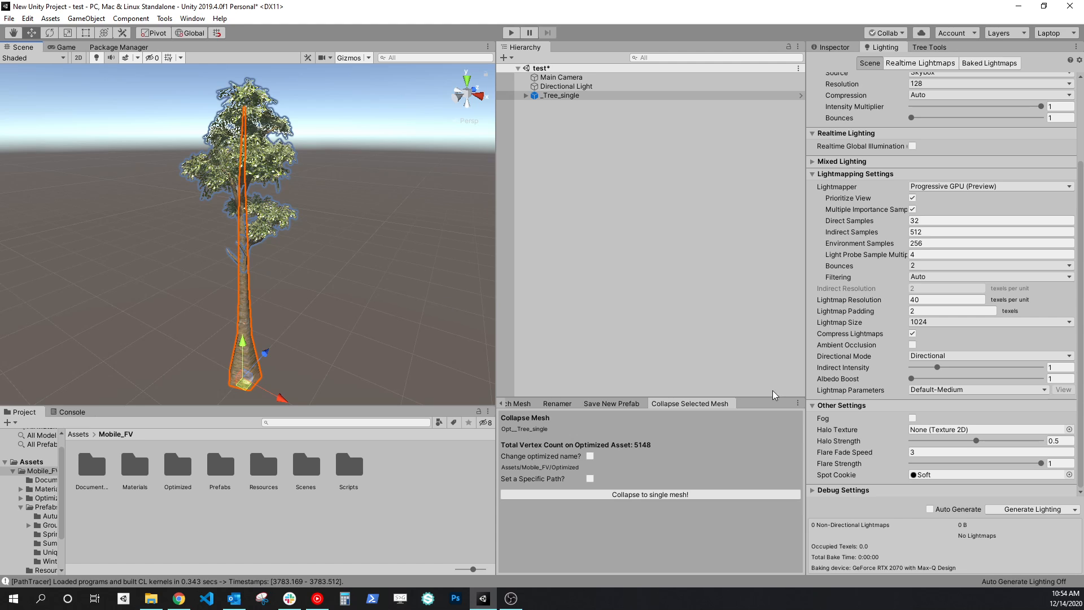
left_click(345, 267)
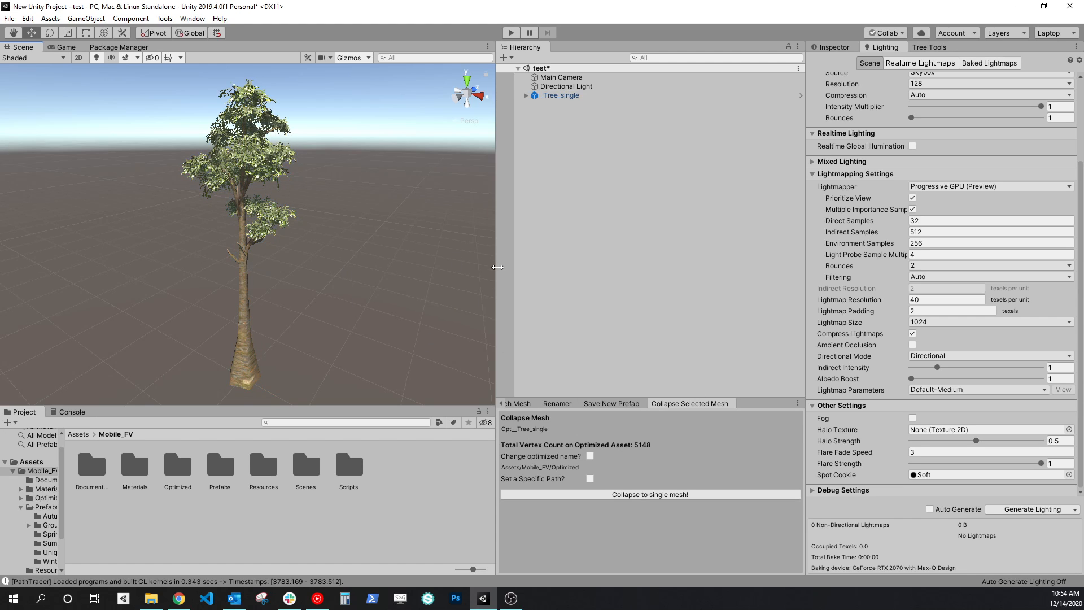
left_click_drag(497, 287, 599, 288)
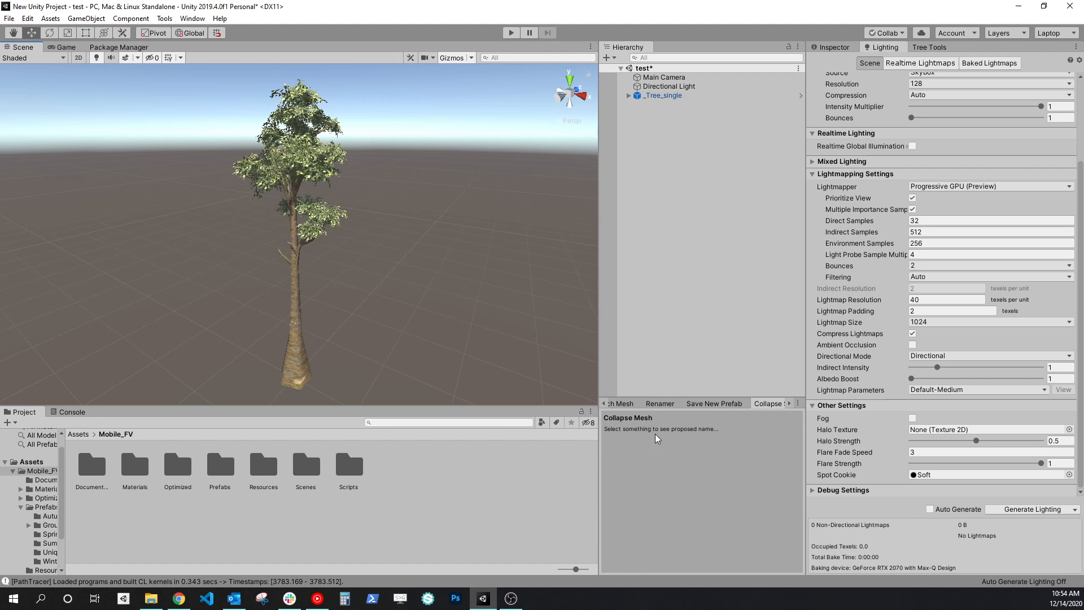
- Examine the tree's trunk, lower branches and foliage up close
left_click(297, 309)
key("f")
left_click_drag(347, 279, 363, 311, "alt")
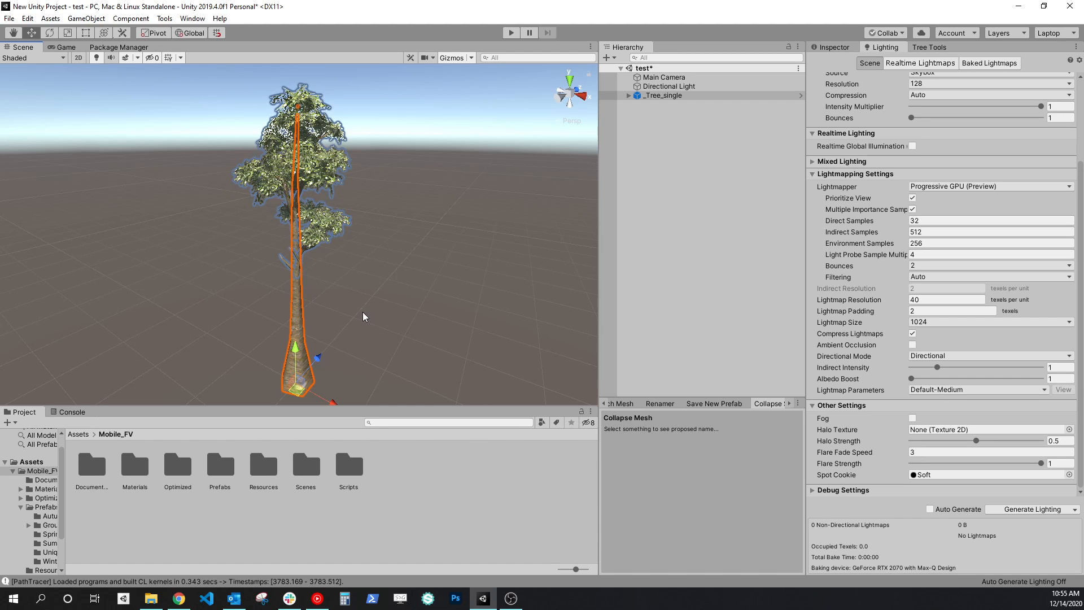
left_click(360, 284)
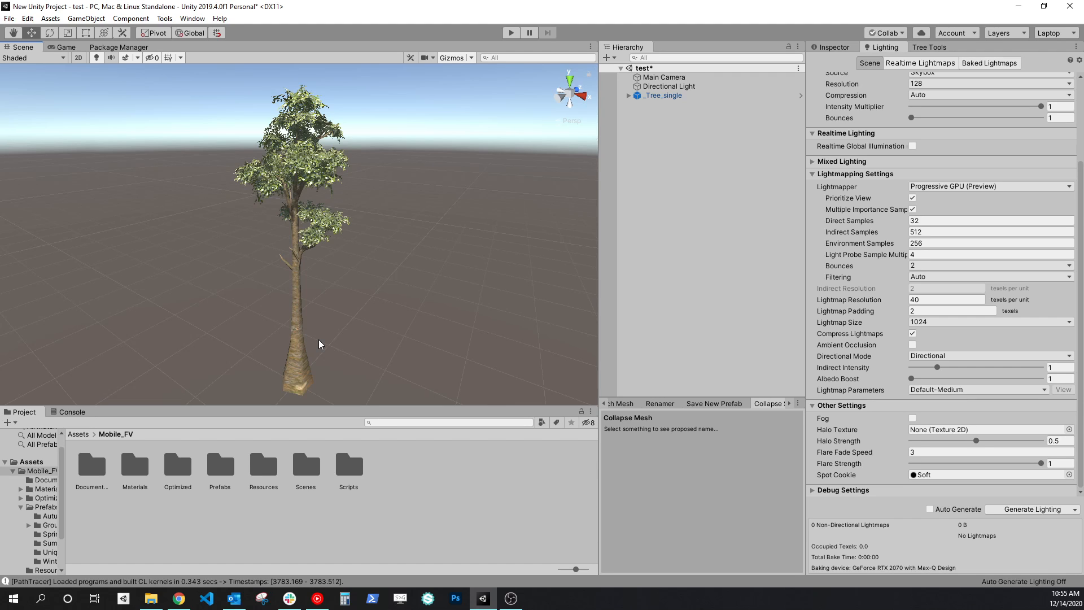
left_click(300, 296)
key("f")
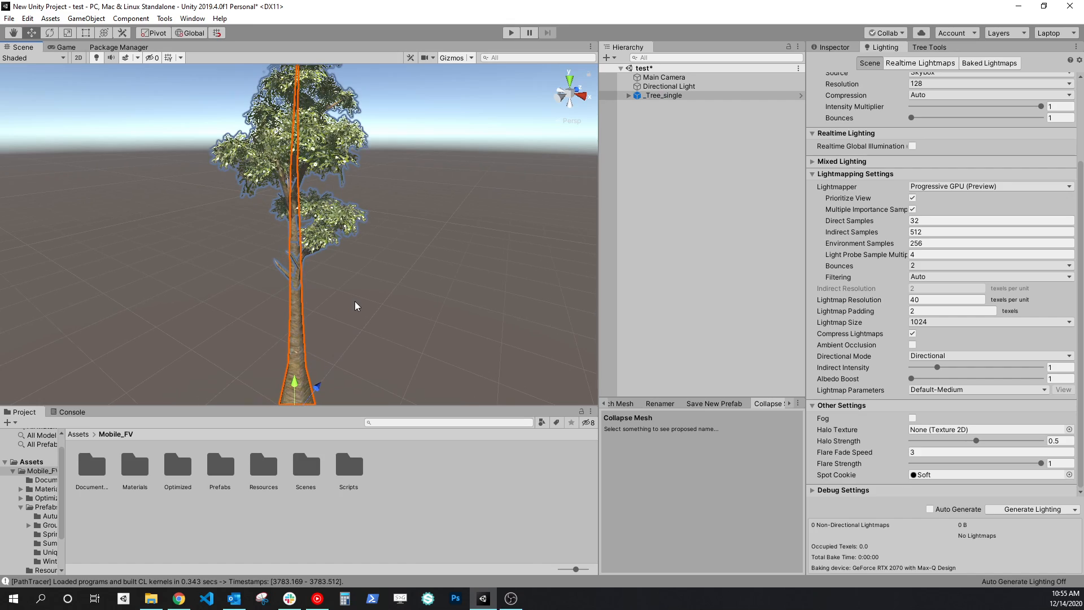
mouse_move(355, 302)
right_mouse_down()
mouse_move(315, 327)
mouse_move(316, 346)
mouse_move(375, 310)
right_mouse_up()
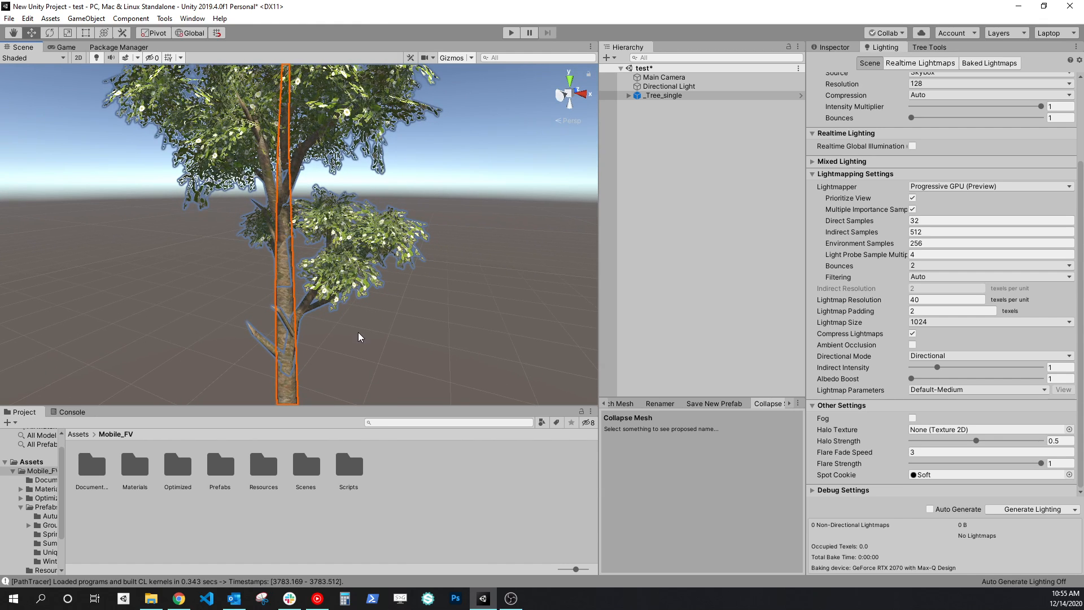
scroll(358, 335, "down", 1)
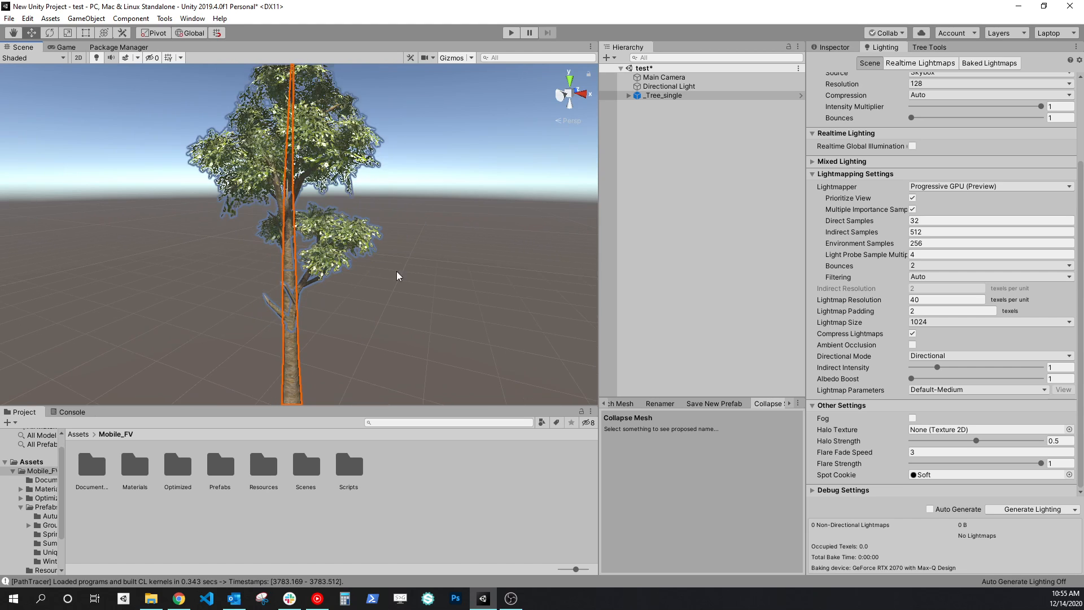
- Expand _Tree_single, duplicate its lowest branch _branch2_v003 (2), and move the copy down the trunk
left_click(410, 333)
left_click(307, 280)
left_click(630, 95)
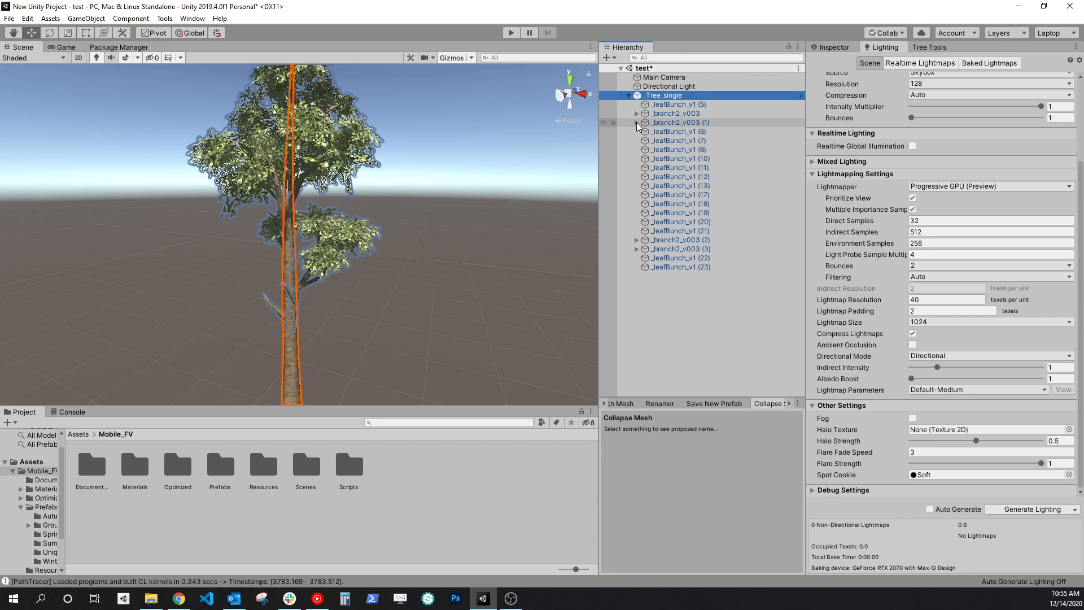
left_click(322, 323)
left_click(312, 283)
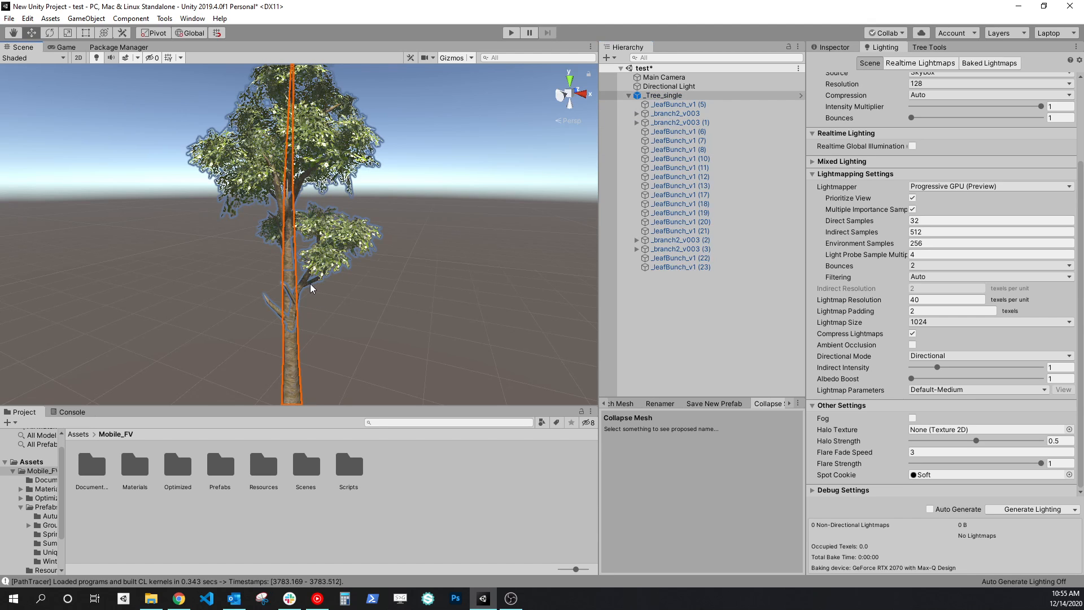
left_click(310, 283)
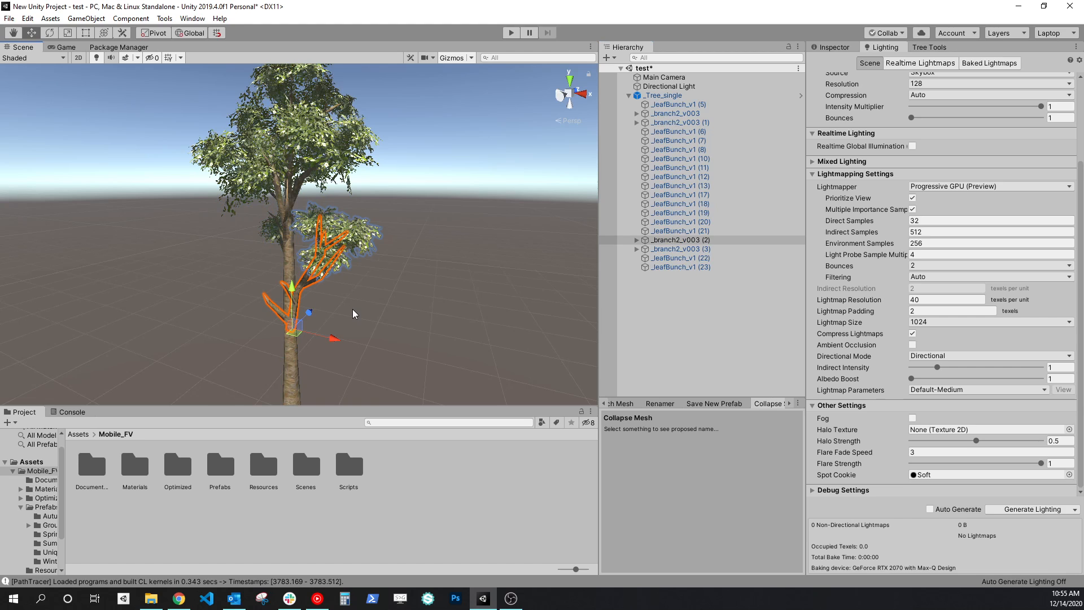
key("ctrl+d")
left_click_drag(291, 289, 293, 350)
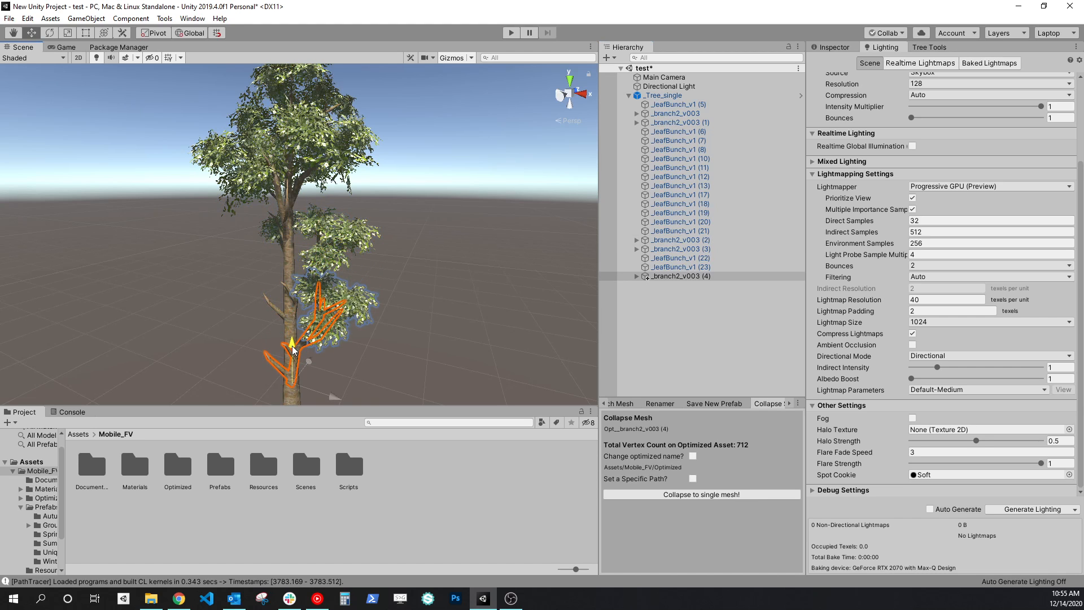
- Rotate the duplicated branch around the trunk so it points to the side opposite the original branch
key("e")
key("f")
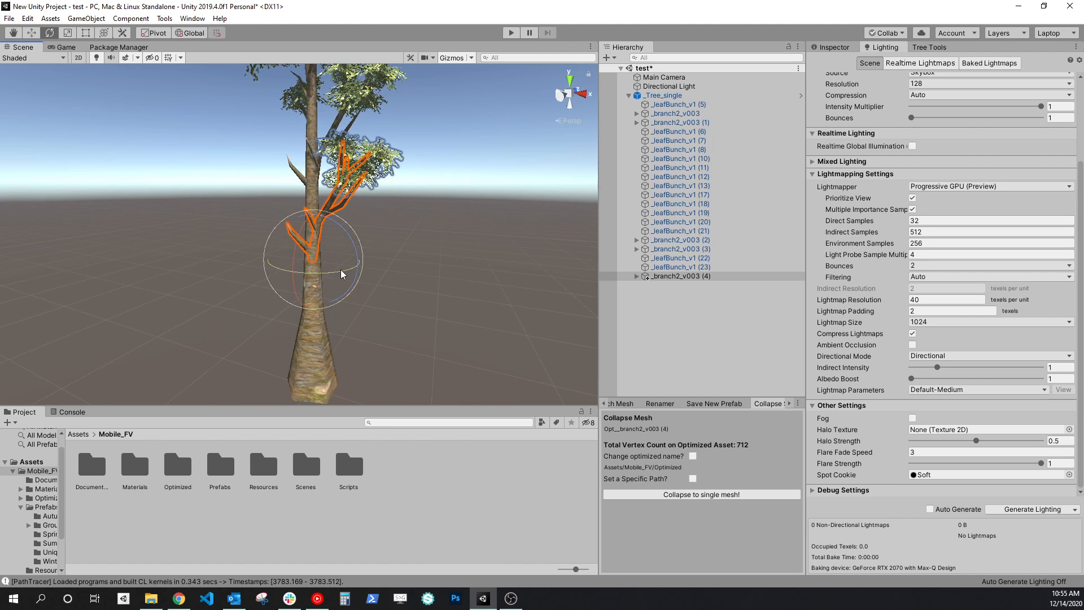
left_click_drag(340, 273, 183, 286)
middle_click_drag(451, 189, 446, 237)
key("e")
left_click_drag(308, 277, 277, 289)
middle_click_drag(374, 181, 383, 183)
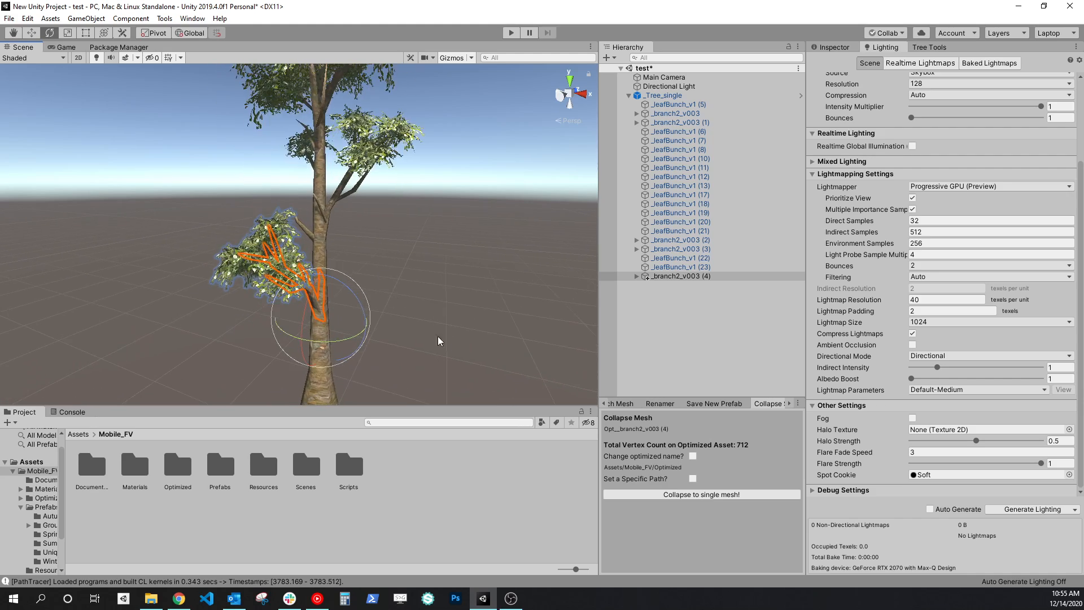
- Select the upper leaf bunch _leafBunch_v1 (4) on the duplicated branch and rotate it to change how its foliage sits
right_click_drag(439, 337, 476, 310)
right_click_drag(229, 239, 310, 264)
left_click_drag(310, 264, 220, 301)
left_click(203, 237)
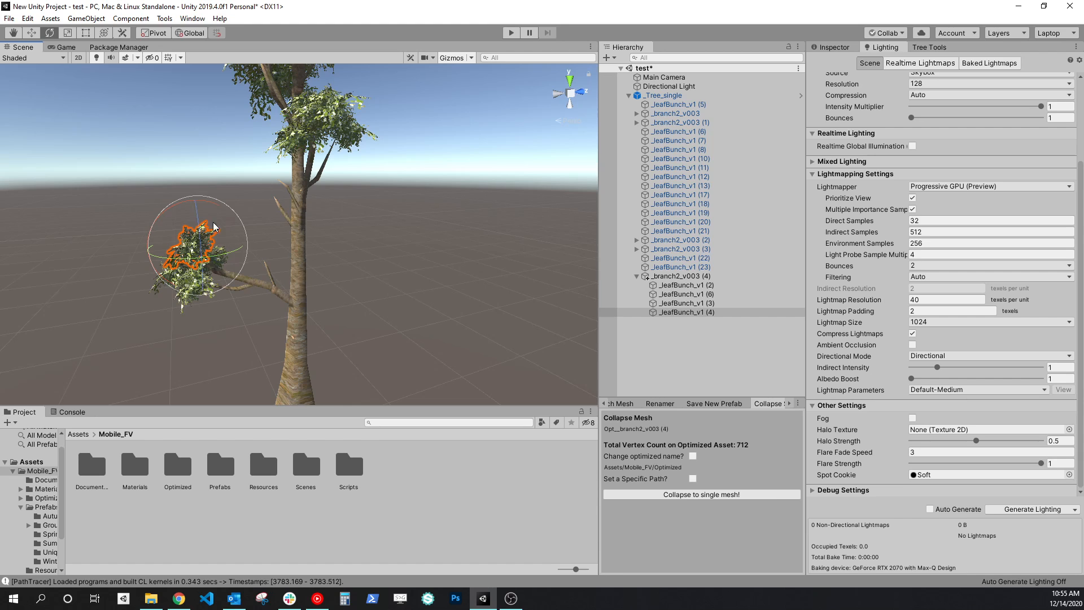
scroll(281, 299, "up", 2)
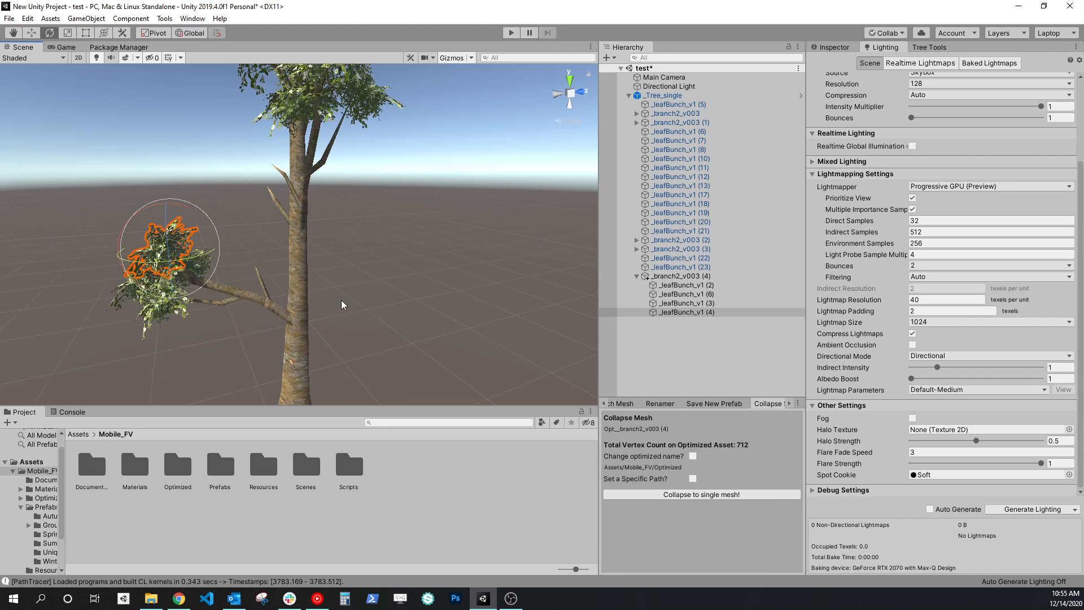
mouse_move(250, 270)
left_mouse_down("alt")
mouse_move(269, 268)
mouse_move(267, 286)
mouse_move(247, 287)
left_mouse_up("alt")
middle_click_drag(247, 288, 330, 289)
scroll(288, 325, "up", 2)
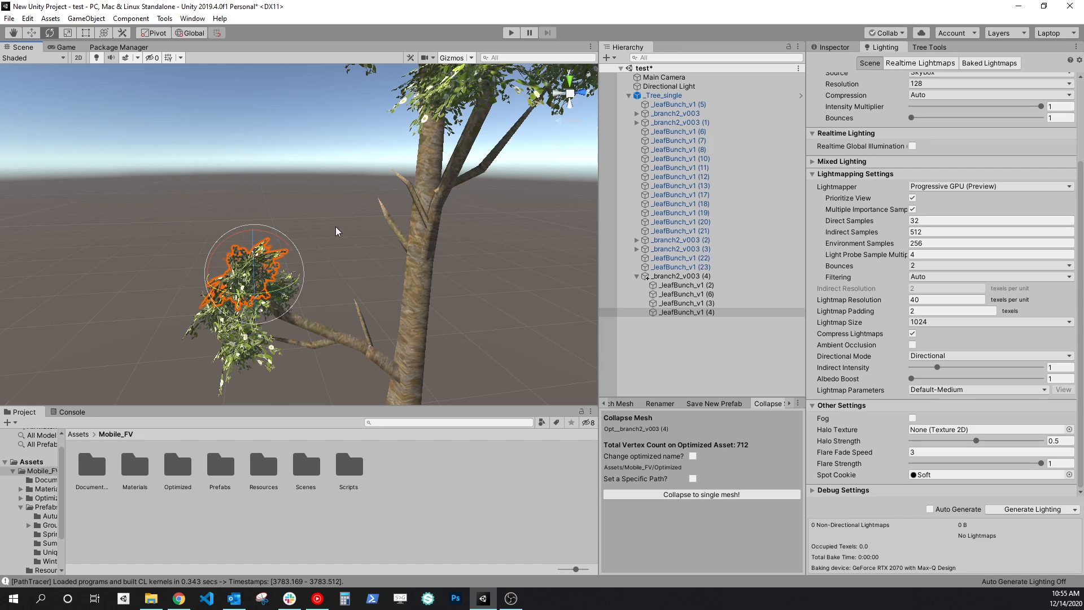
left_click(336, 226)
left_click(296, 275)
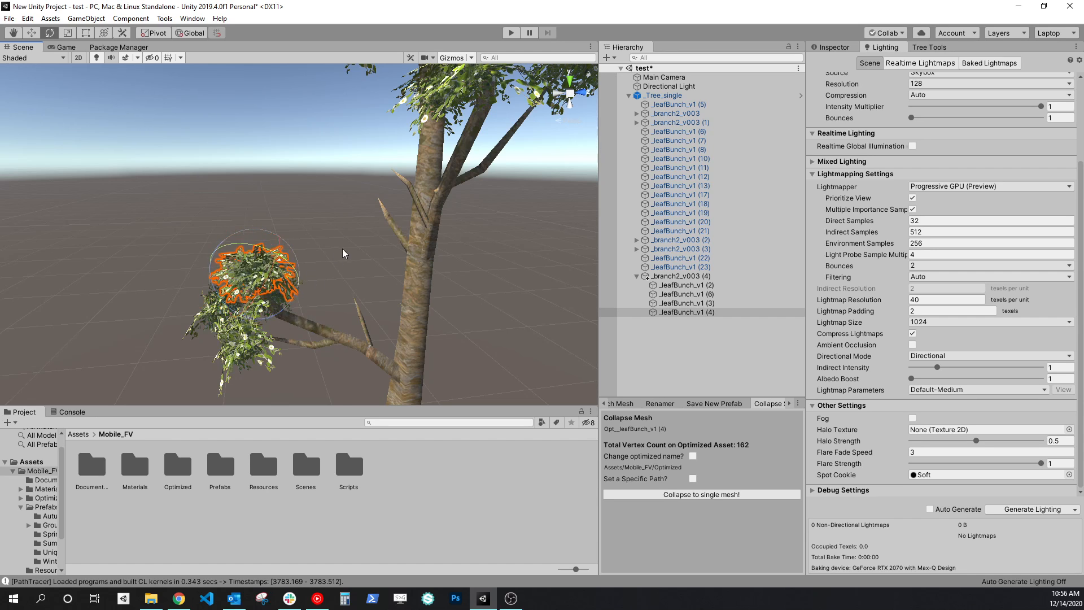
left_click(338, 255)
left_click(284, 294)
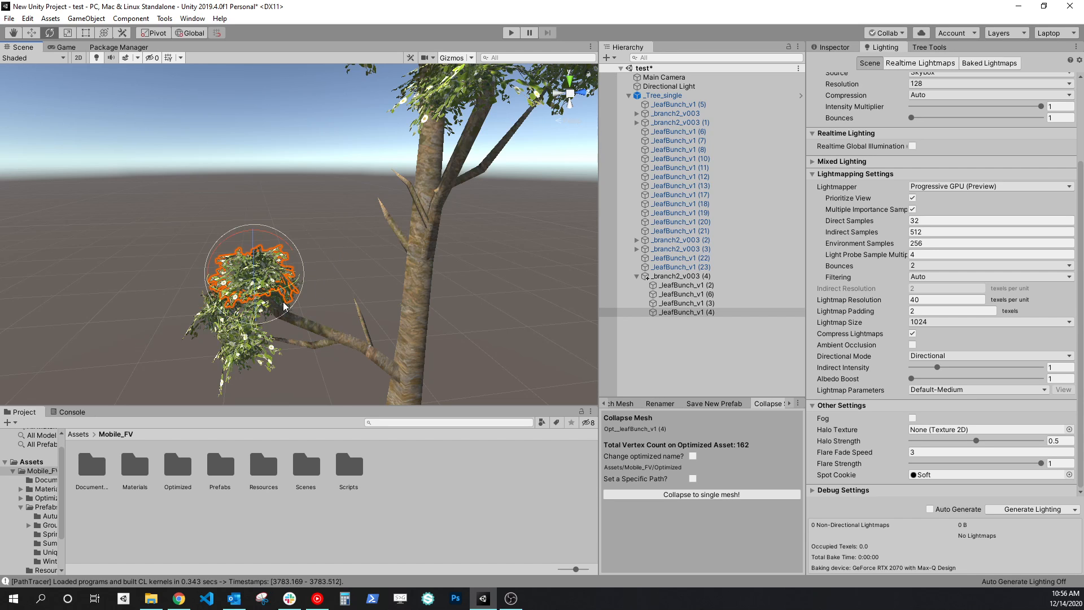
- Pick the other leaf bunches, _leafBunch_v1 (6) and (2), on the duplicated branch and examine how they are arranged
left_click(346, 274)
left_click(216, 320)
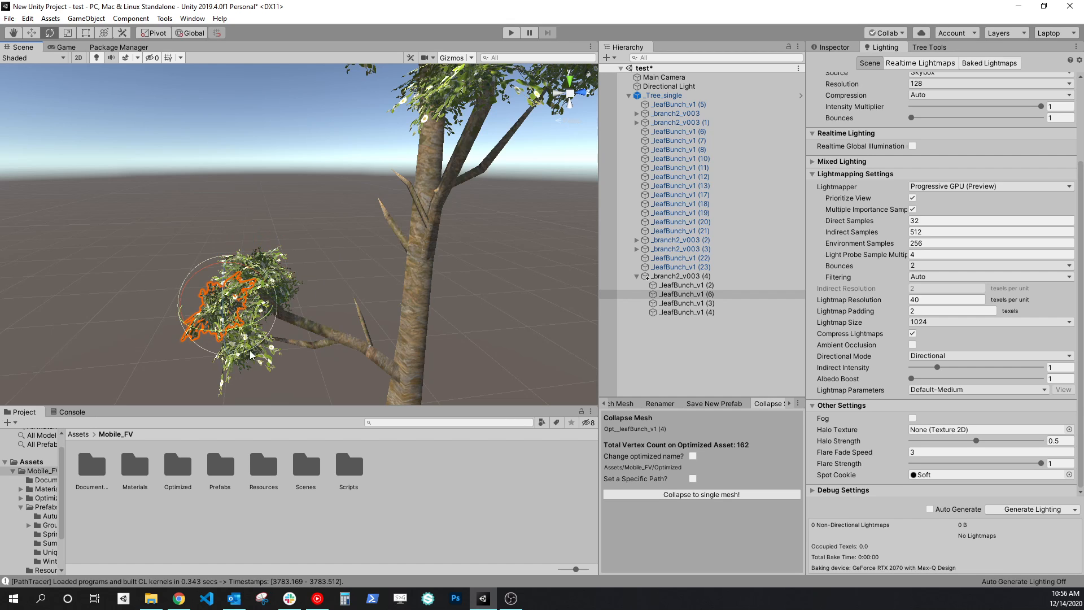
left_click(261, 365)
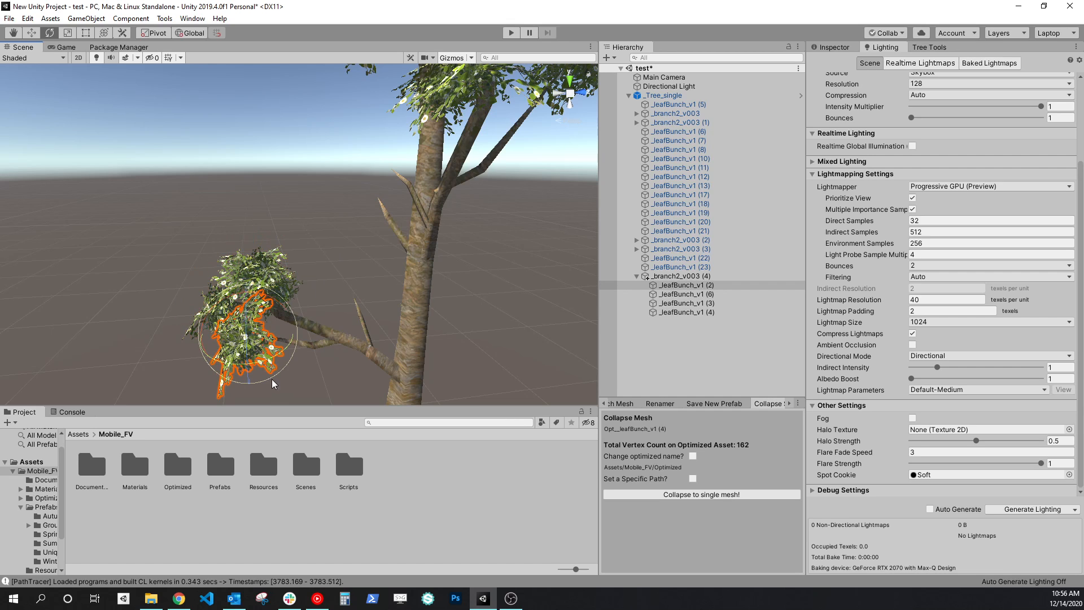
left_click(335, 318)
left_click_drag(316, 317, 309, 293, "alt")
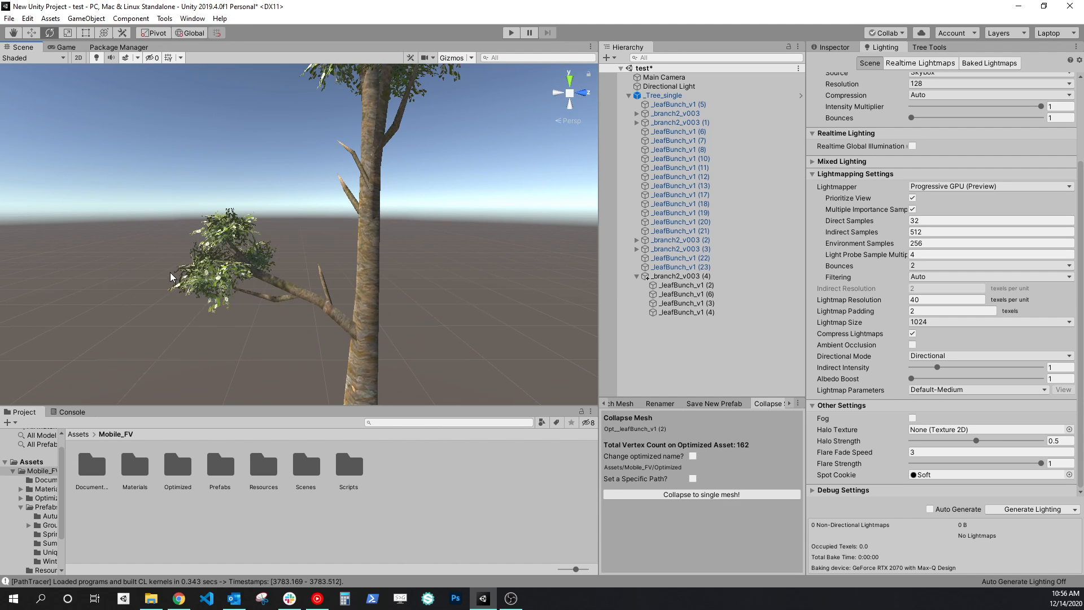
left_click_drag(223, 279, 268, 298, "alt")
left_click(243, 291)
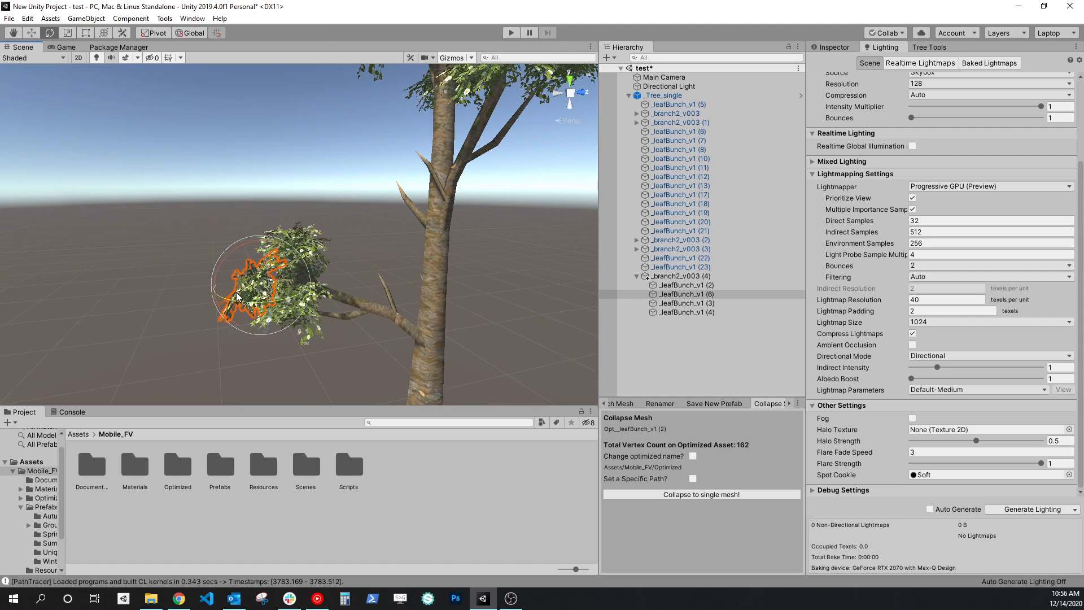
left_click_drag(247, 250, 332, 271)
- Duplicate the branch _branch2_v003 from the middle of the tree and move the copy down the trunk
scroll(328, 257, "up", 3)
left_click_drag(316, 213, 269, 232, "alt")
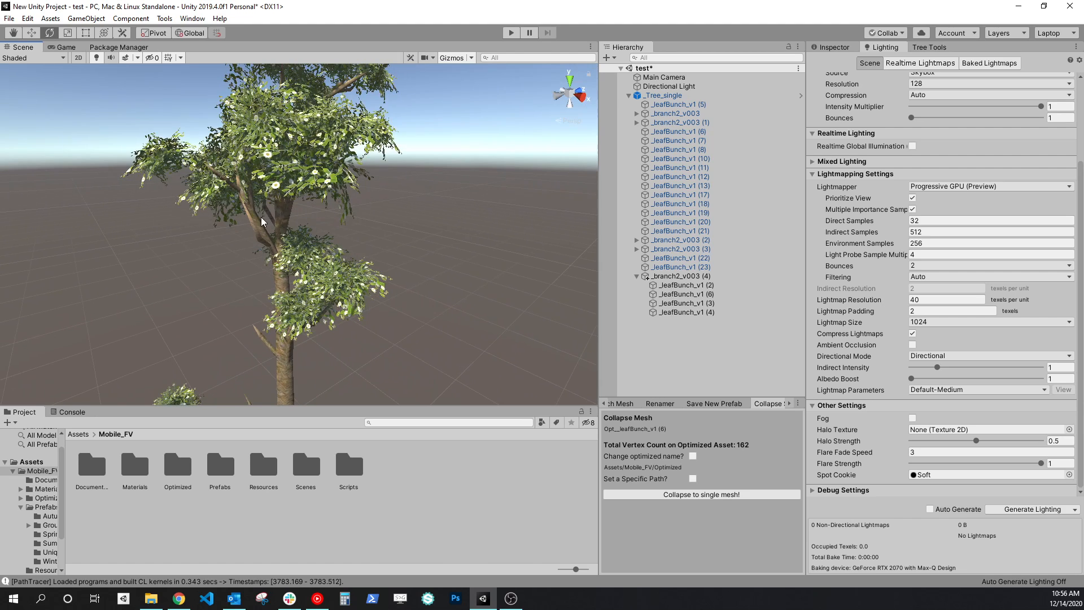
left_click(268, 232)
left_click(268, 231)
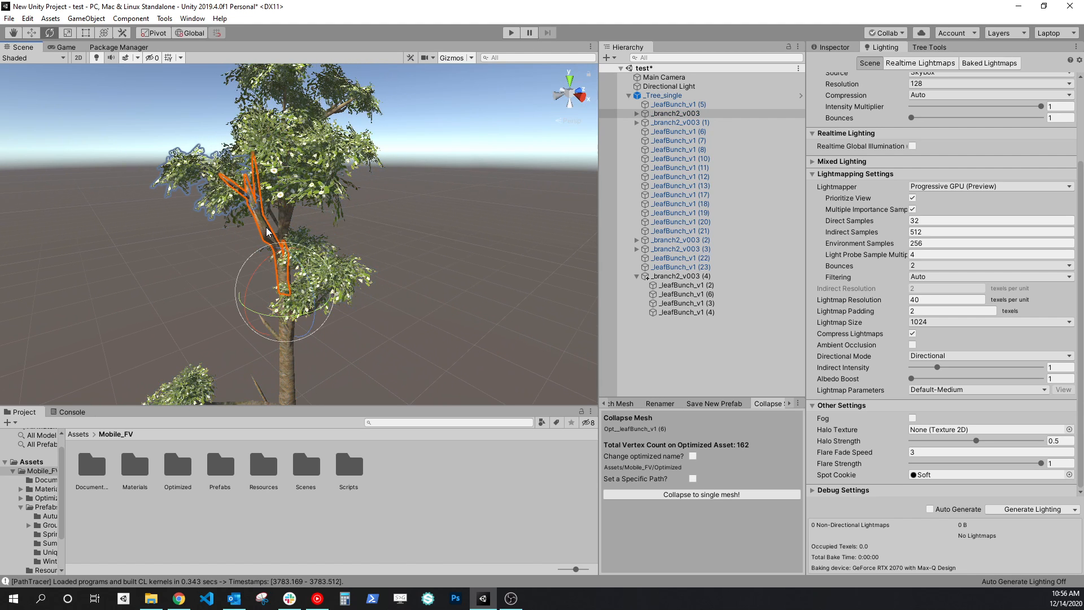
key("w")
key("ctrl+d")
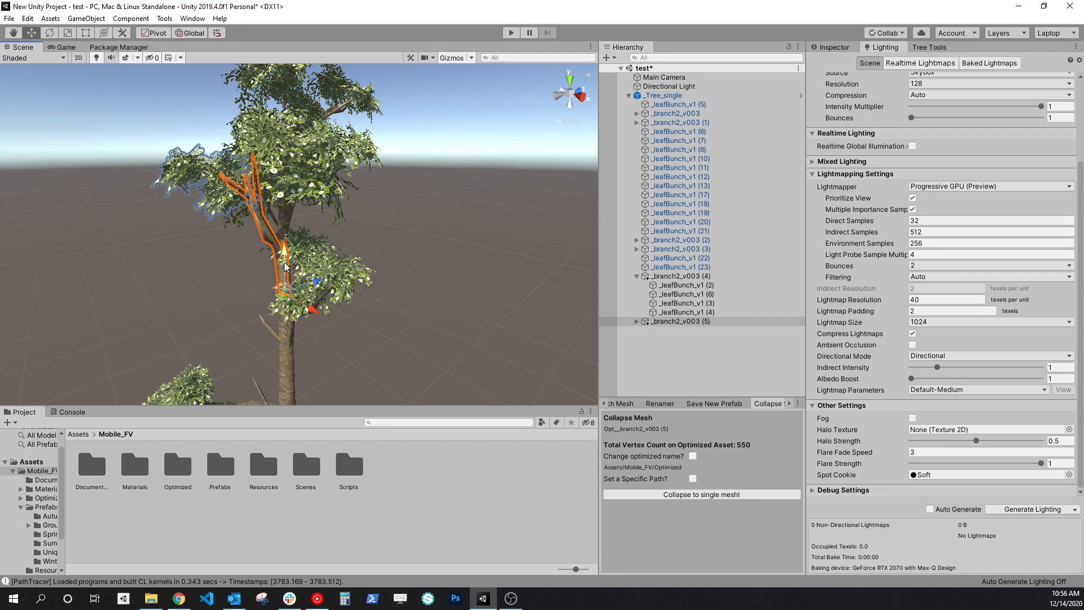
left_click_drag(285, 267, 293, 355)
- Rotate the copied _branch2_v003 (5) around the trunk and check its placement from several sides
key("e")
middle_click_drag(356, 341, 357, 254)
left_click_drag(293, 316, 267, 303)
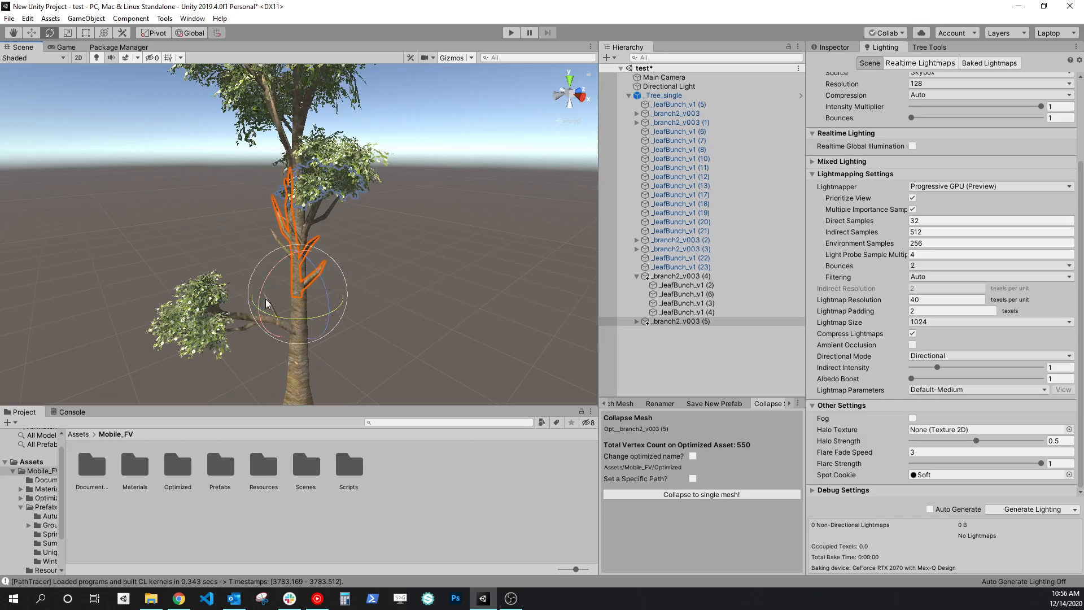
left_click_drag(355, 281, 547, 293, "alt")
middle_click_drag(416, 266, 349, 268)
left_click_drag(390, 284, 535, 269, "alt")
middle_click_drag(418, 236, 387, 276)
scroll(390, 269, "up", 3)
scroll(388, 275, "down", 2)
left_click_drag(439, 290, 196, 300, "alt")
middle_click_drag(355, 268, 408, 282)
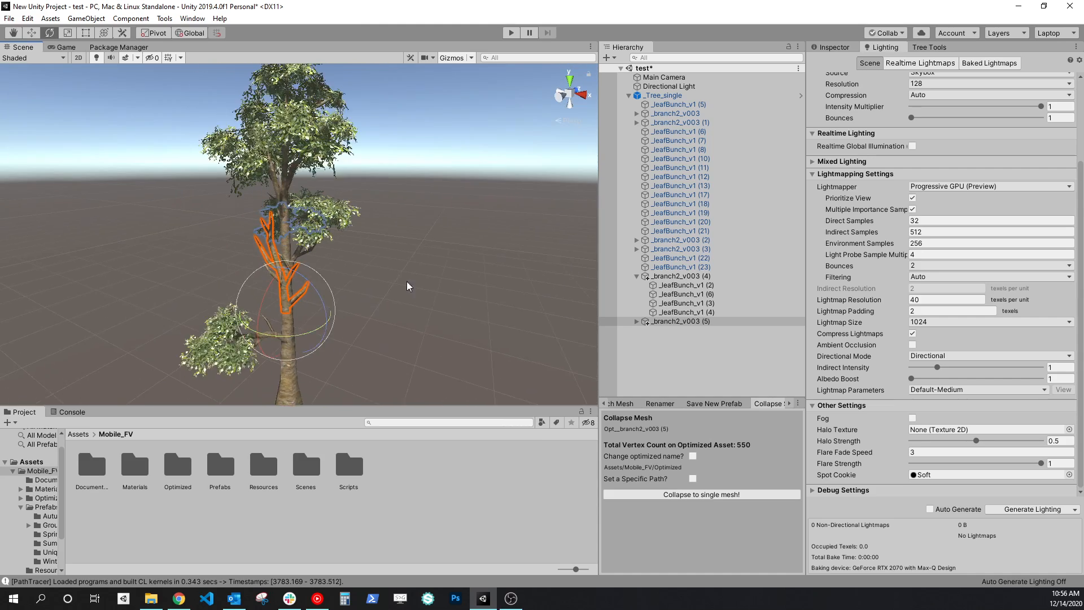
- Select the whole _Tree_single and switch its meshes to version 2 with the Switch Mesh tool
left_click(663, 95)
key("f")
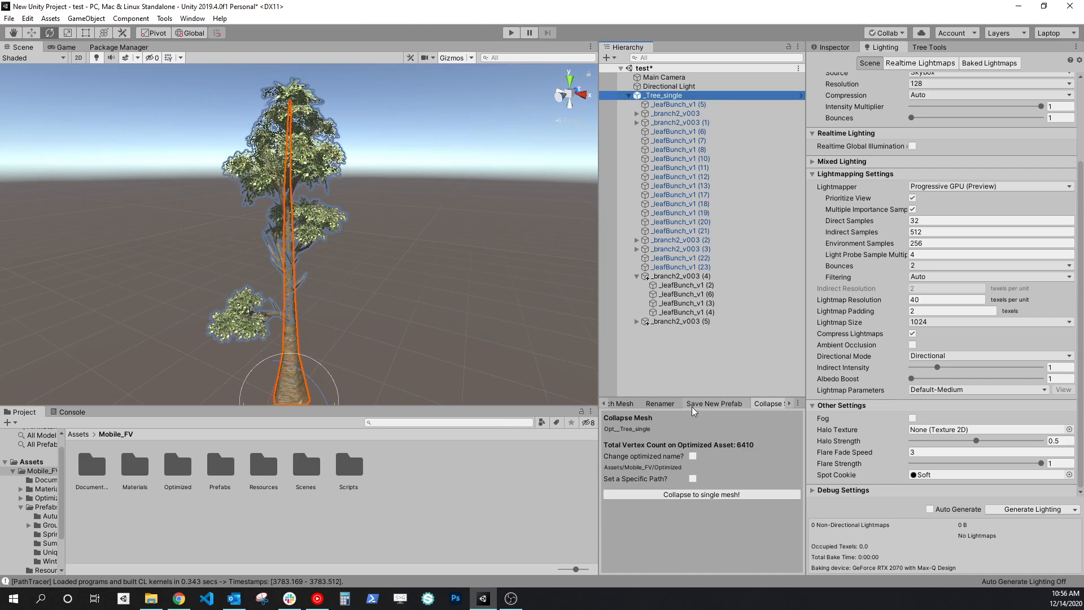
left_click(621, 403)
middle_click_drag(319, 244, 326, 239)
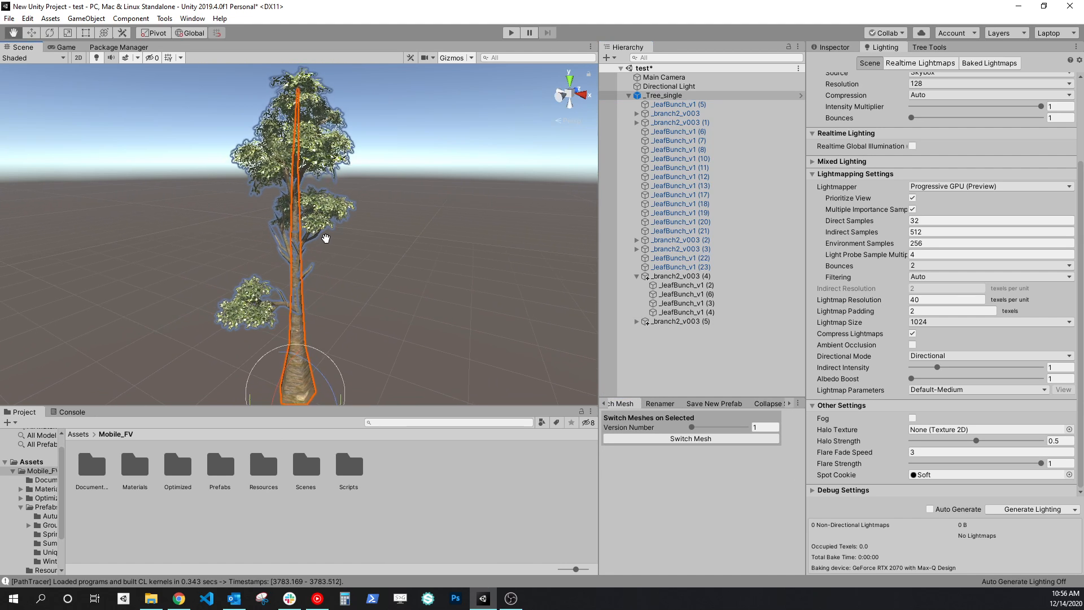
left_click_drag(326, 238, 370, 307, "alt")
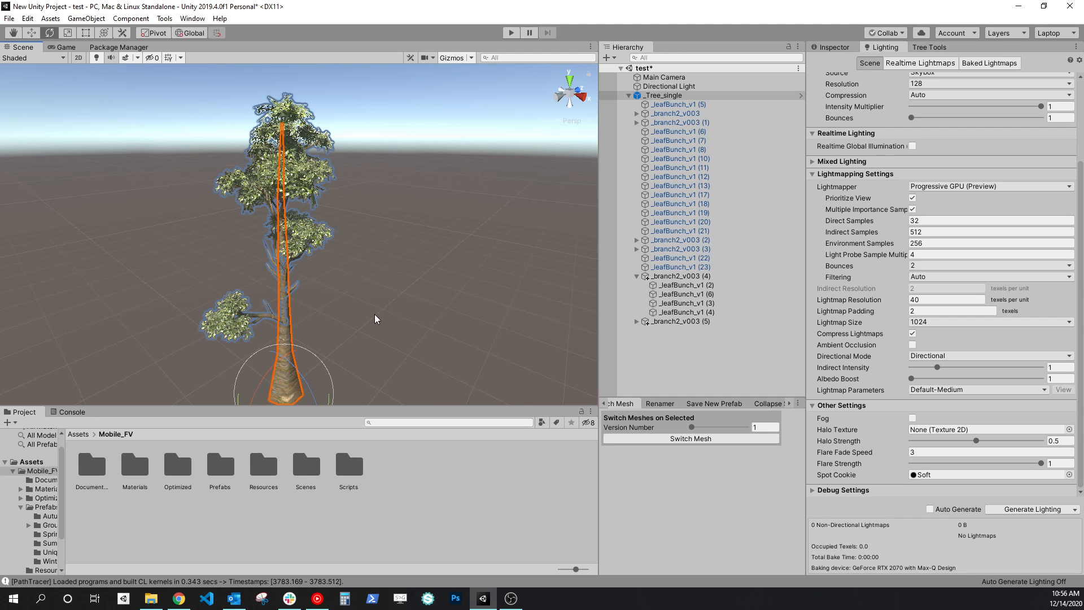
scroll(343, 288, "up", 2)
middle_click_drag(343, 288, 380, 234)
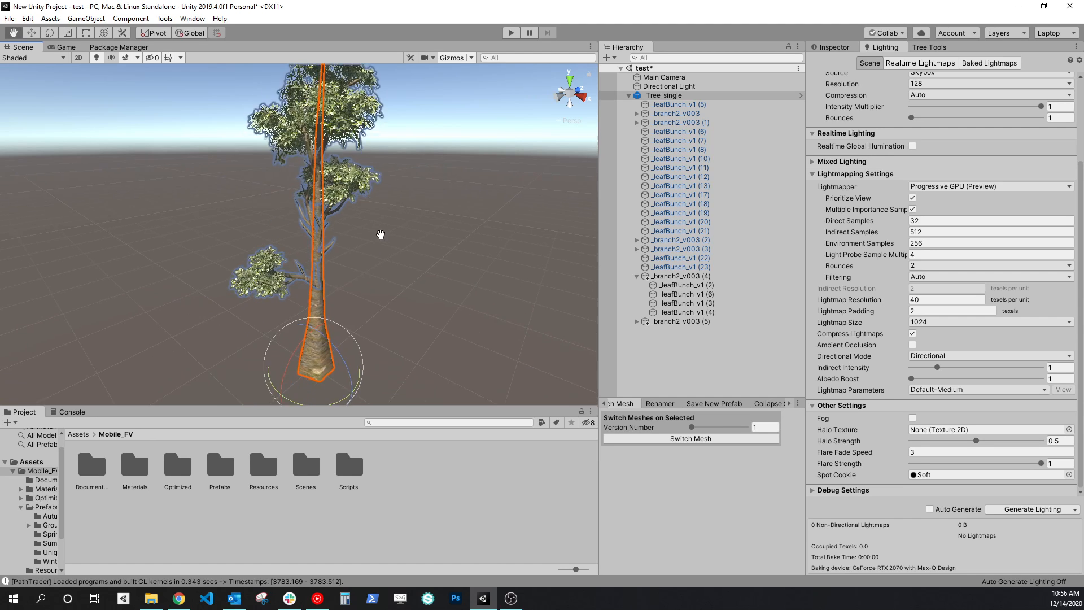
scroll(296, 305, "up", 2)
scroll(297, 307, "up", 1)
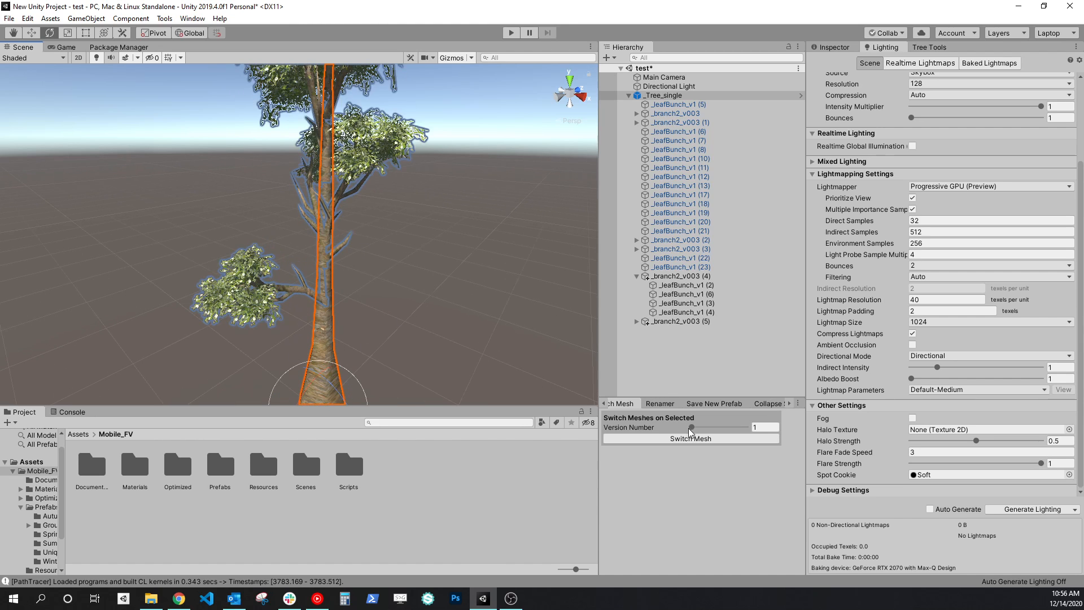
scroll(389, 269, "down", 2)
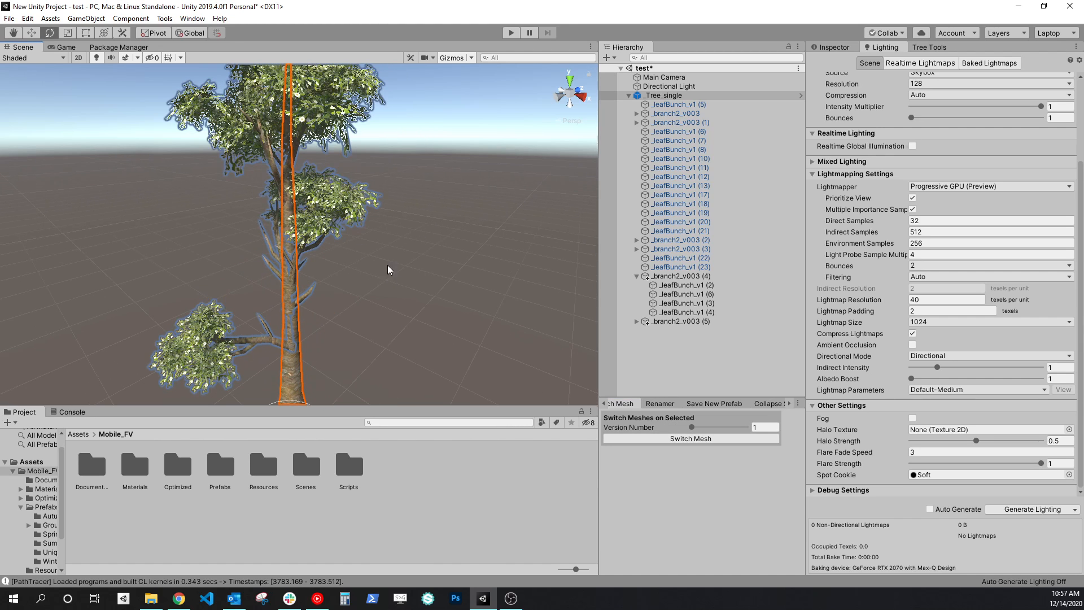
left_click_drag(692, 428, 717, 428)
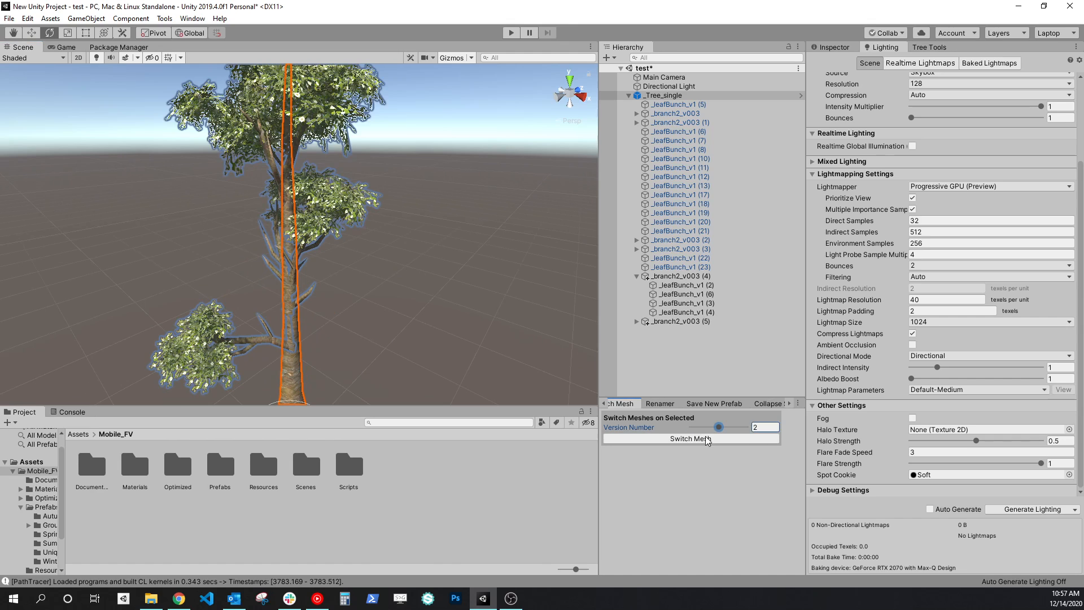
left_click(700, 439)
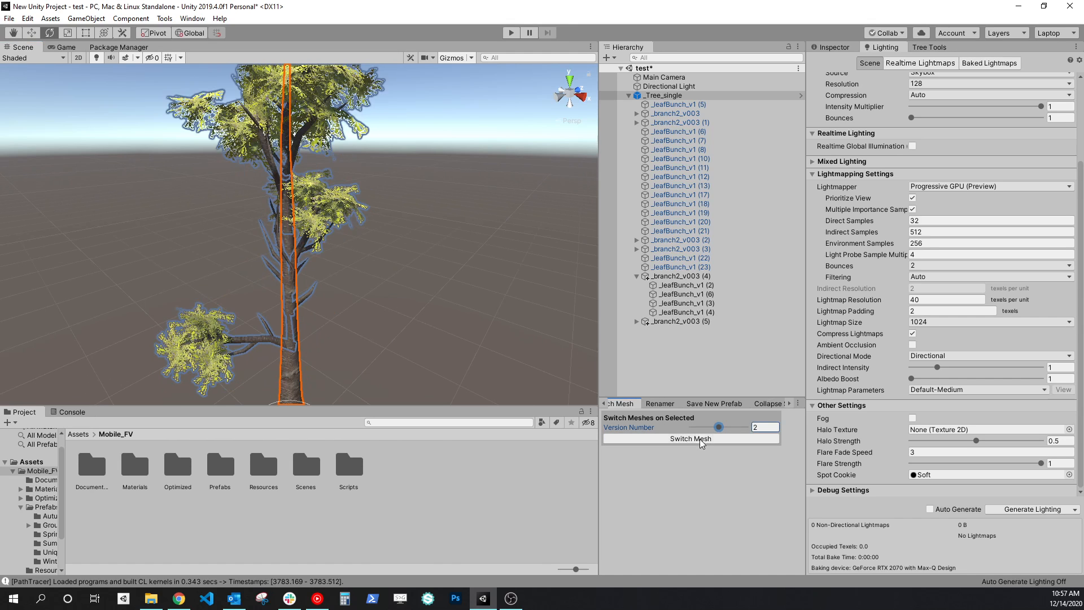
- Examine the foliage, branches and trunk of the tree with its version 2 meshes
scroll(383, 235, "up", 2)
left_click(368, 337)
scroll(367, 333, "down", 3)
middle_click_drag(364, 320, 355, 338)
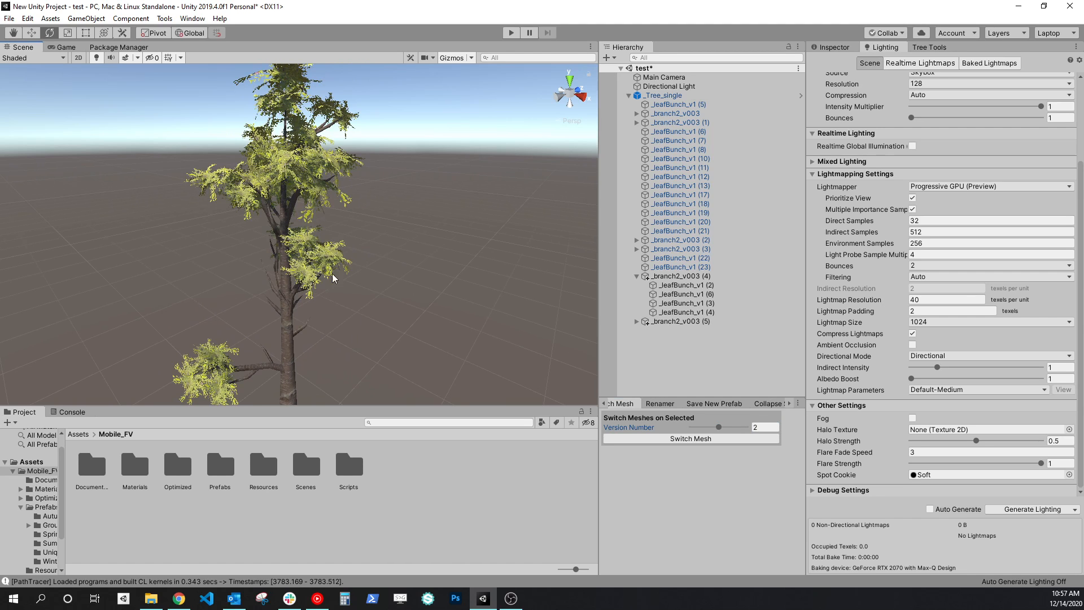
middle_click_drag(356, 342, 290, 370)
left_click_drag(327, 284, 356, 254, "alt")
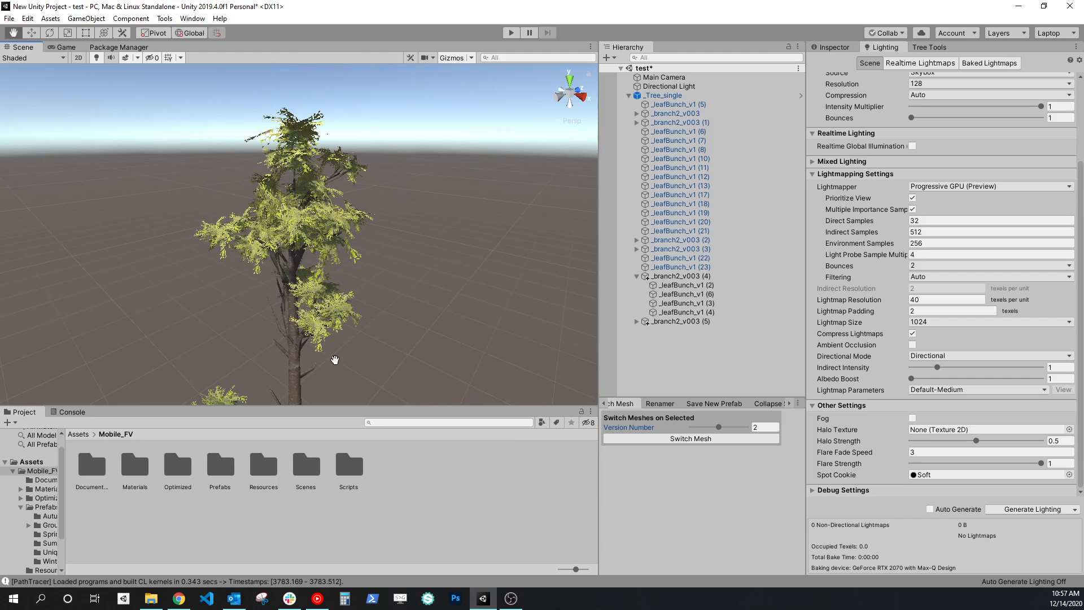
right_click_drag(352, 269, 380, 315, "alt")
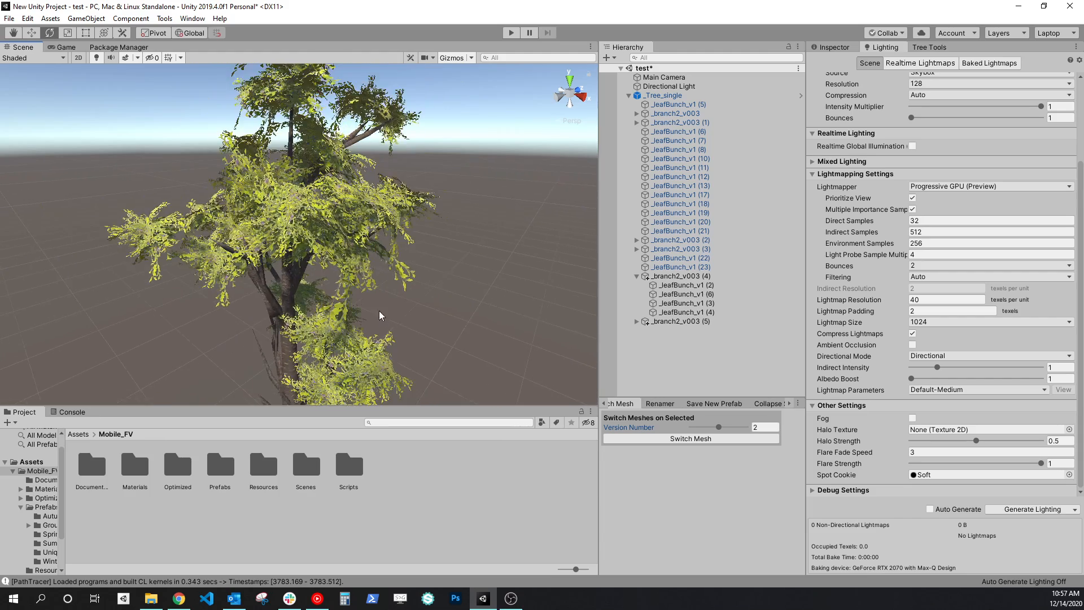
middle_click_drag(379, 313, 397, 195)
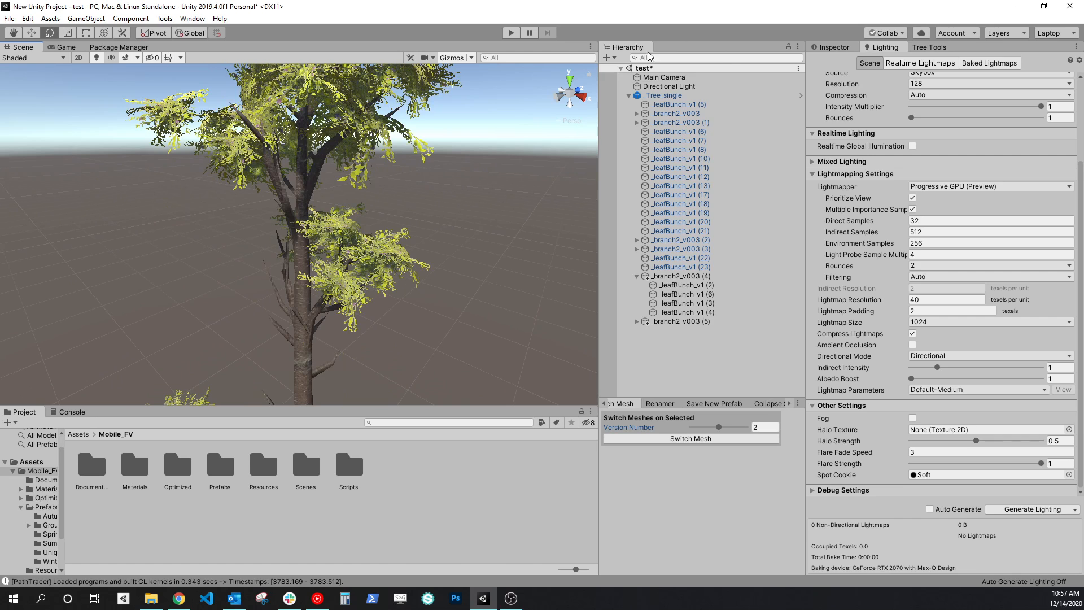
- Switch the meshes of _Tree_single to version 3 and check the foliage and lower trunk
left_click(667, 95)
left_click_drag(719, 427, 746, 427)
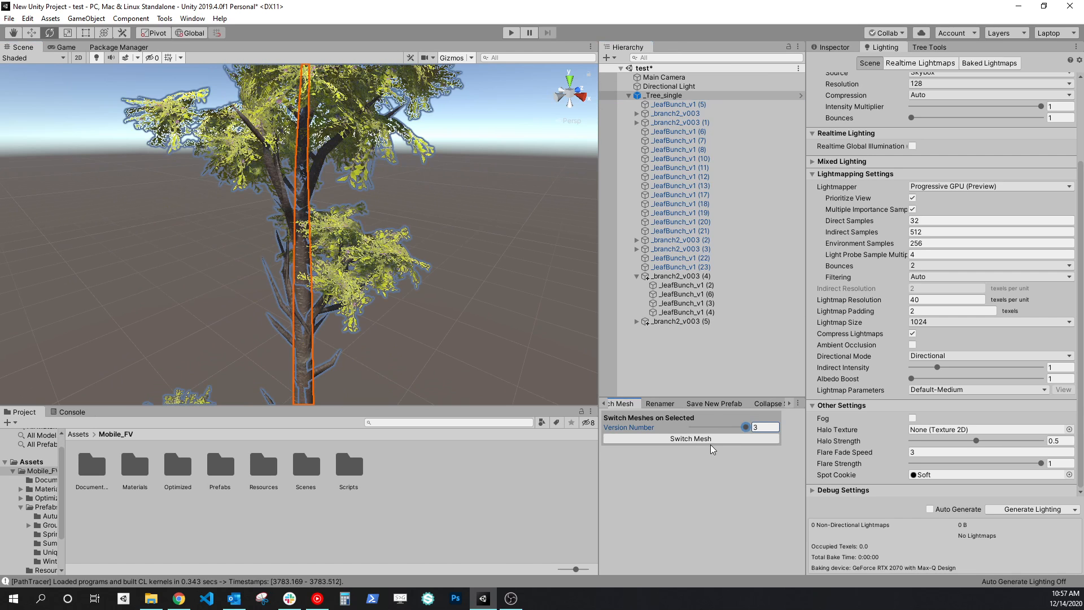
left_click(710, 439)
left_click(417, 296)
right_click_drag(416, 295, 393, 304, "alt")
middle_click_drag(393, 303, 361, 283)
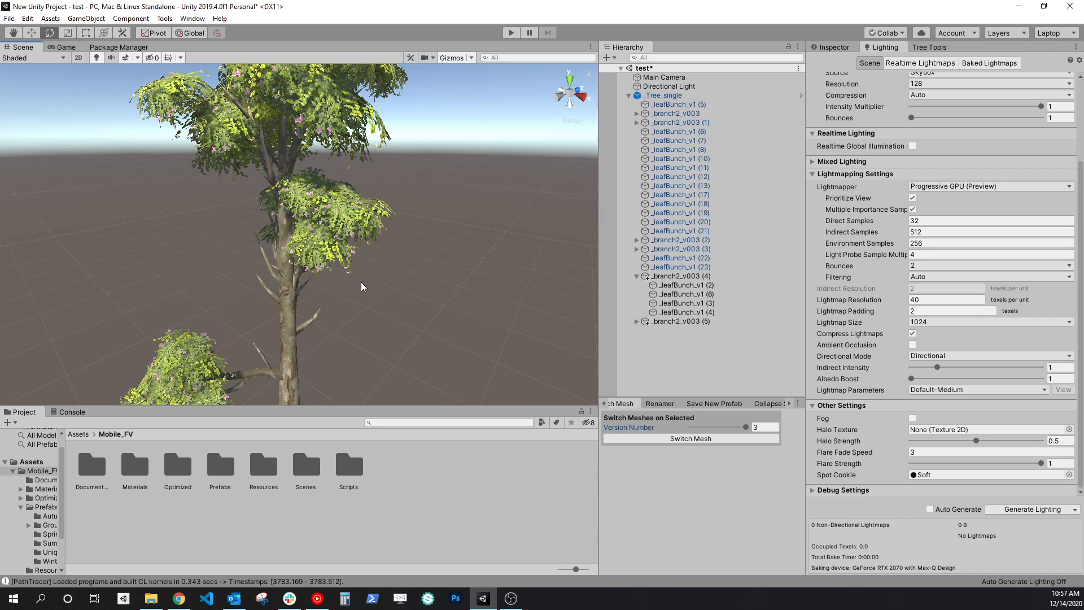
scroll(381, 294, "down", 2)
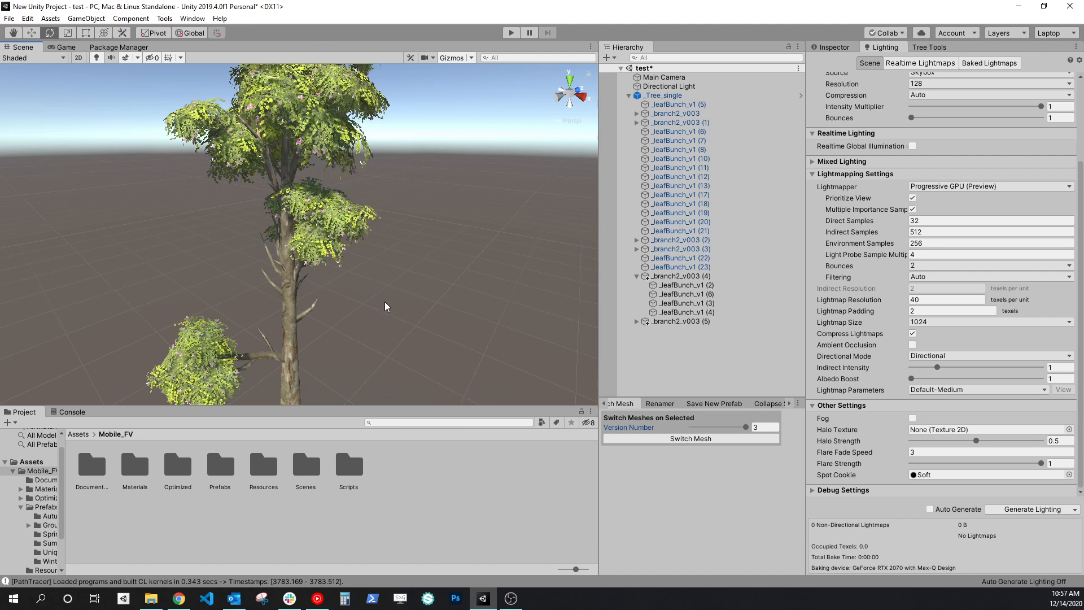
middle_click_drag(380, 299, 395, 245)
scroll(305, 316, "up", 1)
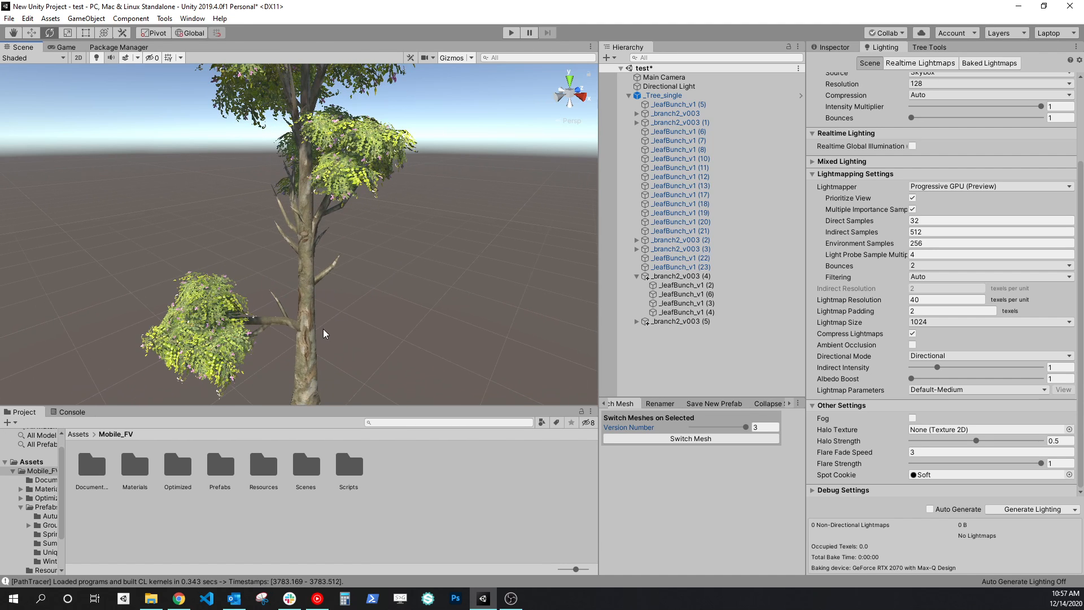
- Inspect the mesh and material assigned to the lowest branch _branch2_v003 (4) and to the _Tree_single trunk
left_click(275, 324)
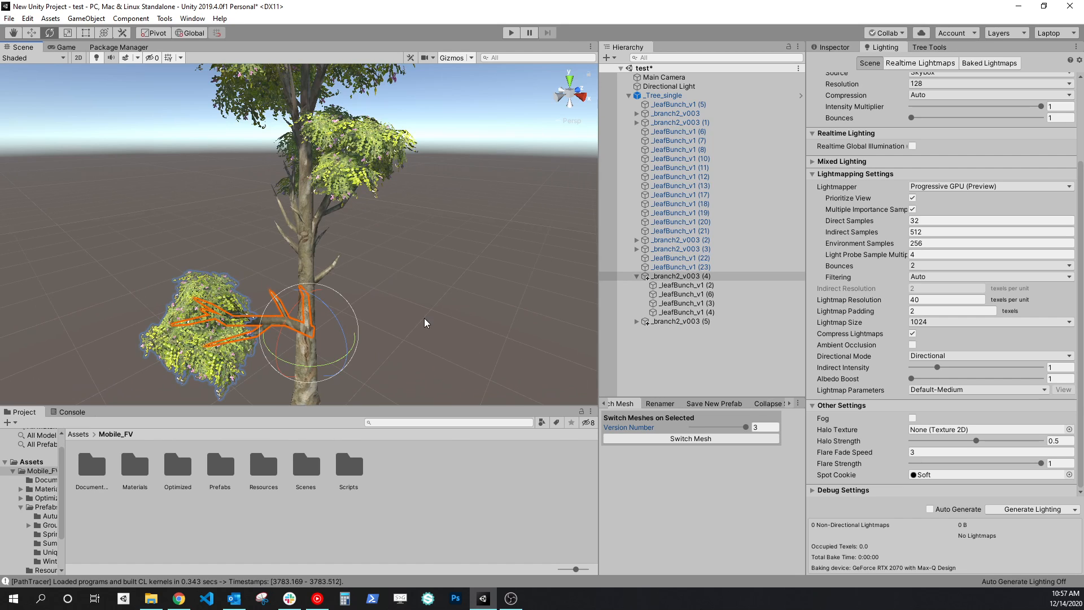
left_click(831, 47)
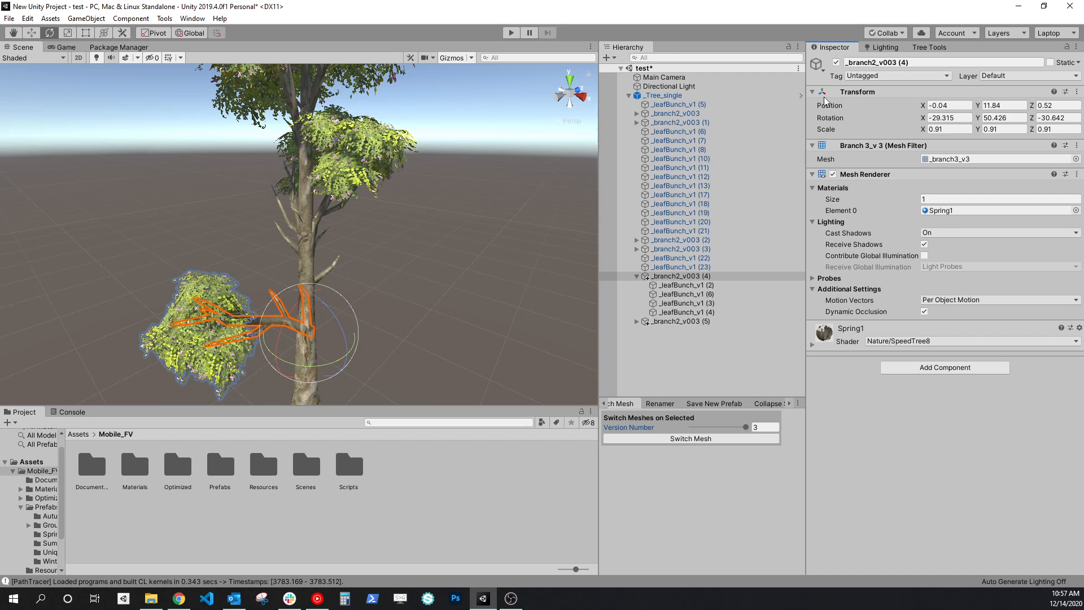
middle_click_drag(357, 280, 332, 256)
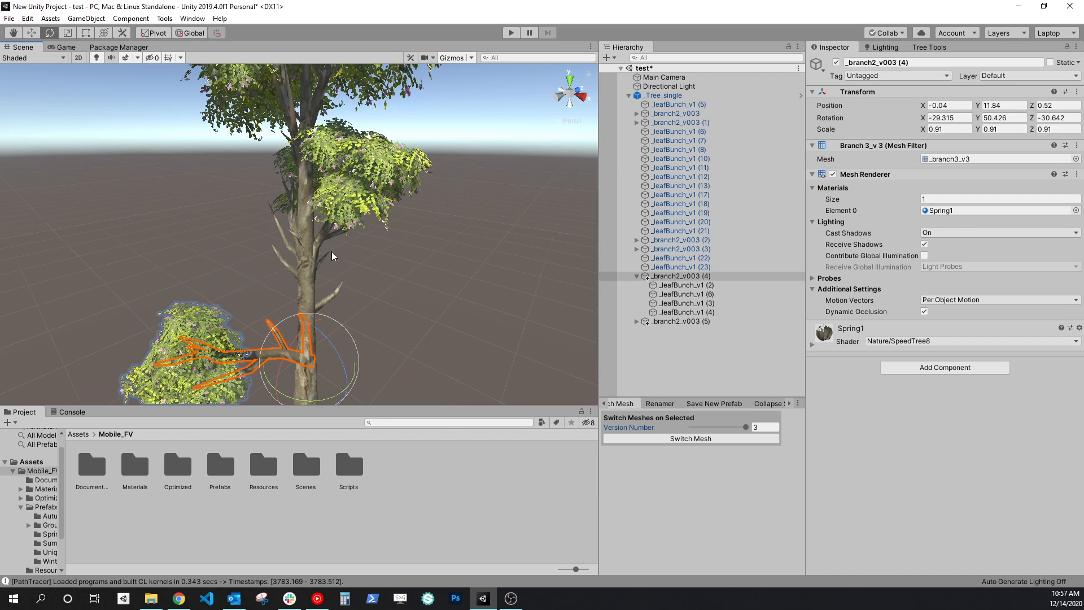
left_click(299, 268)
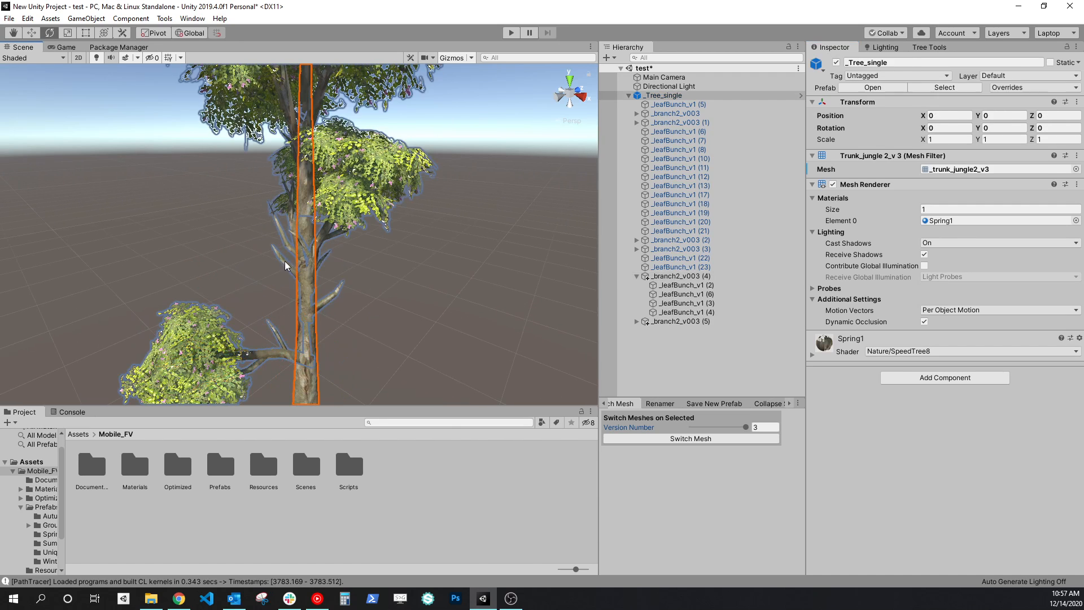
left_click_drag(325, 263, 371, 174, "alt")
left_click(371, 173)
left_click(293, 206)
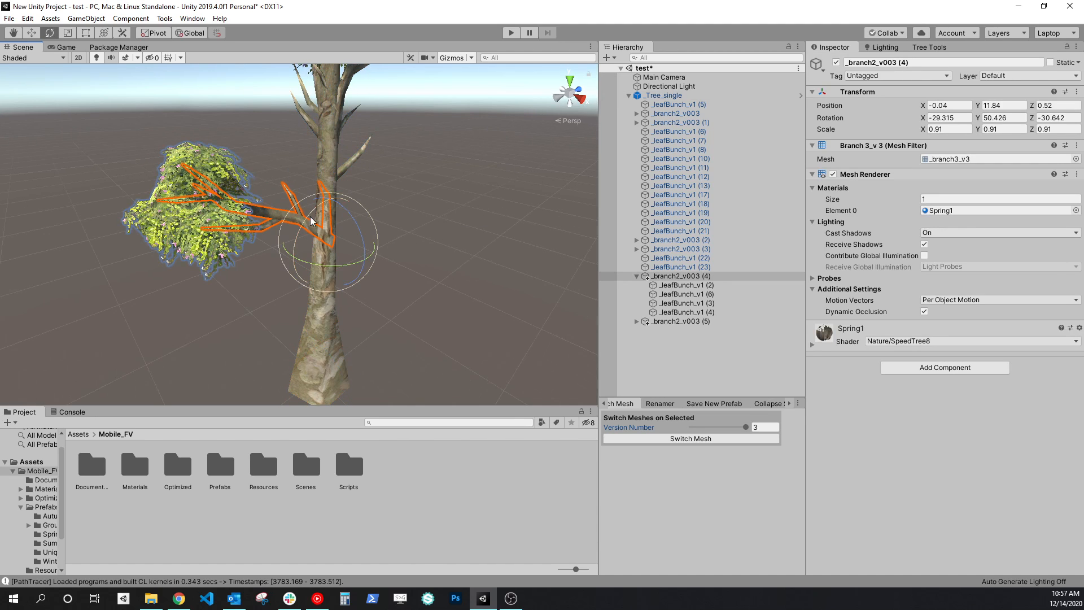
- Replace the mesh of the lowest branch, _branch2_v003 (4), with _branch2_v3
left_click_drag(293, 206, 199, 232, "alt")
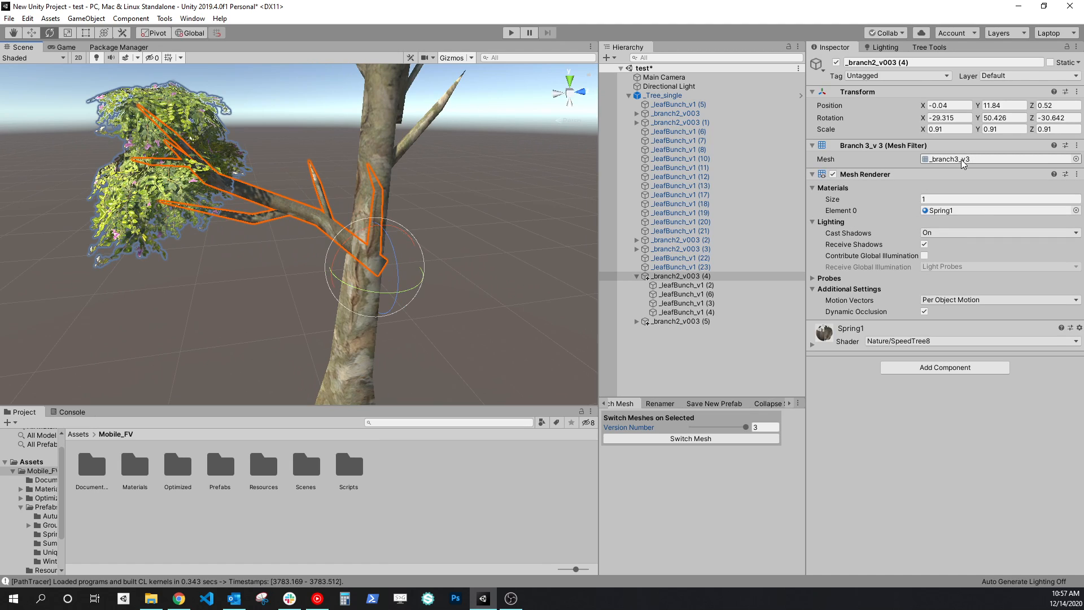
left_click(1019, 159)
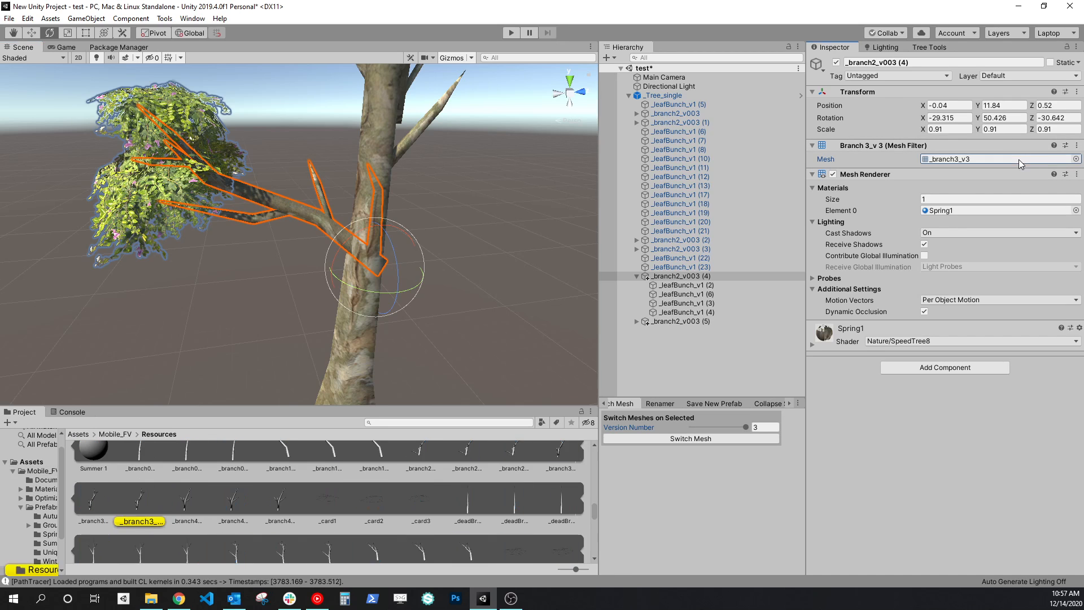
left_click(1076, 159)
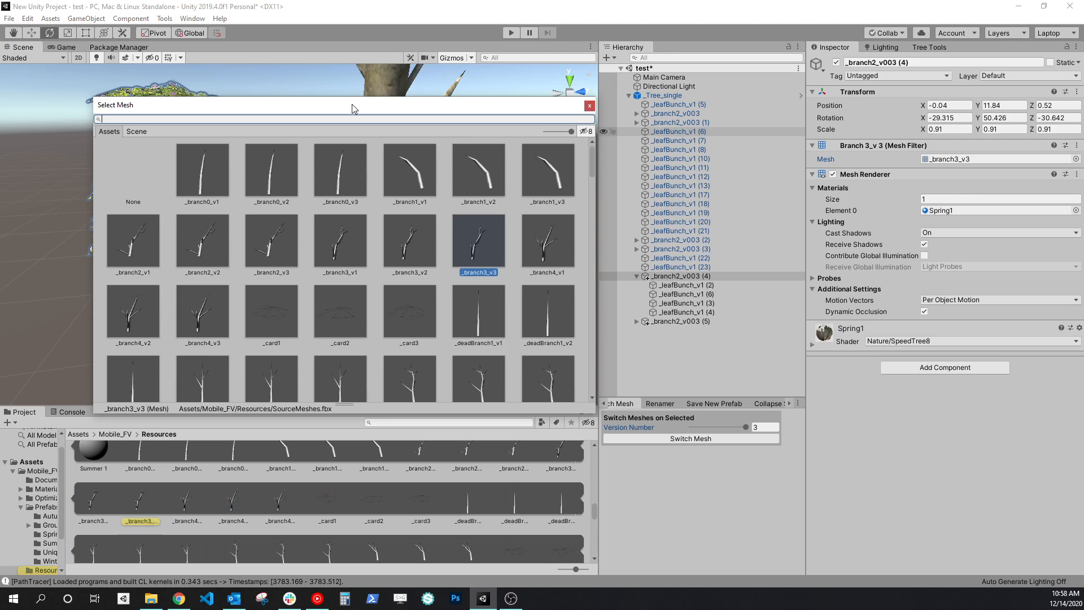
left_click_drag(352, 104, 672, 81)
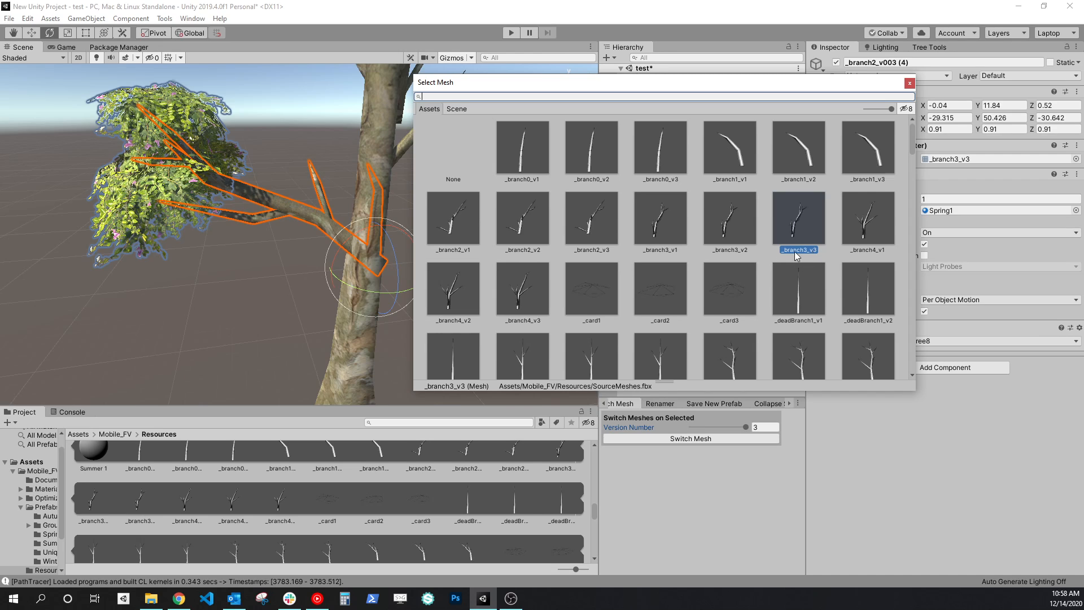
left_click(587, 225)
left_click(310, 198)
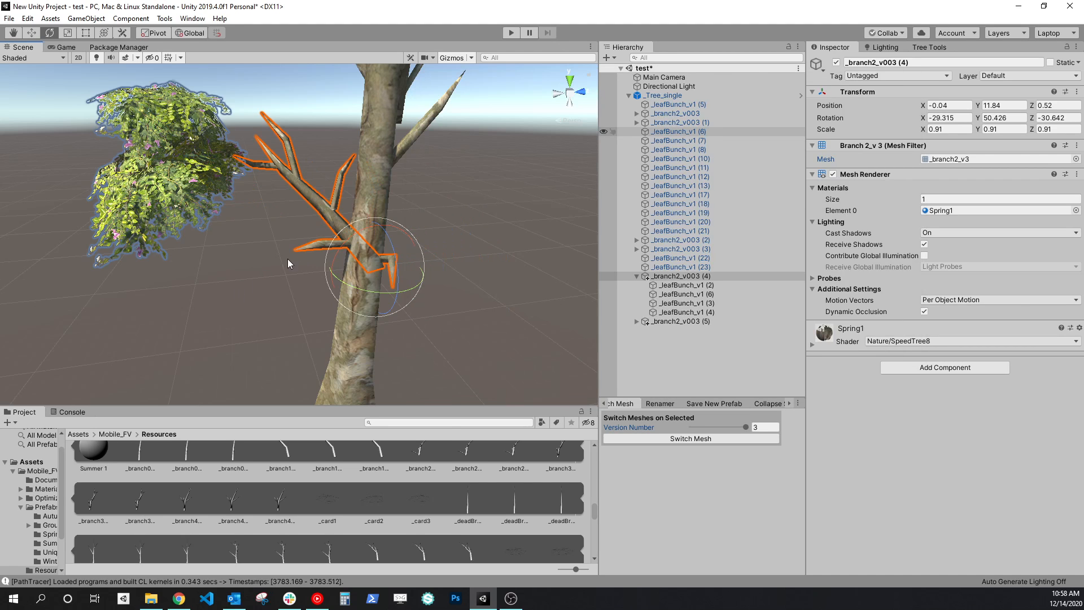
- Try the _branch1_v3 mesh on the lowest branch, _branch2_v003 (4), and check its shape against the trunk and leaves
middle_click_drag(289, 262, 227, 264)
left_click_drag(227, 263, 304, 314, "alt")
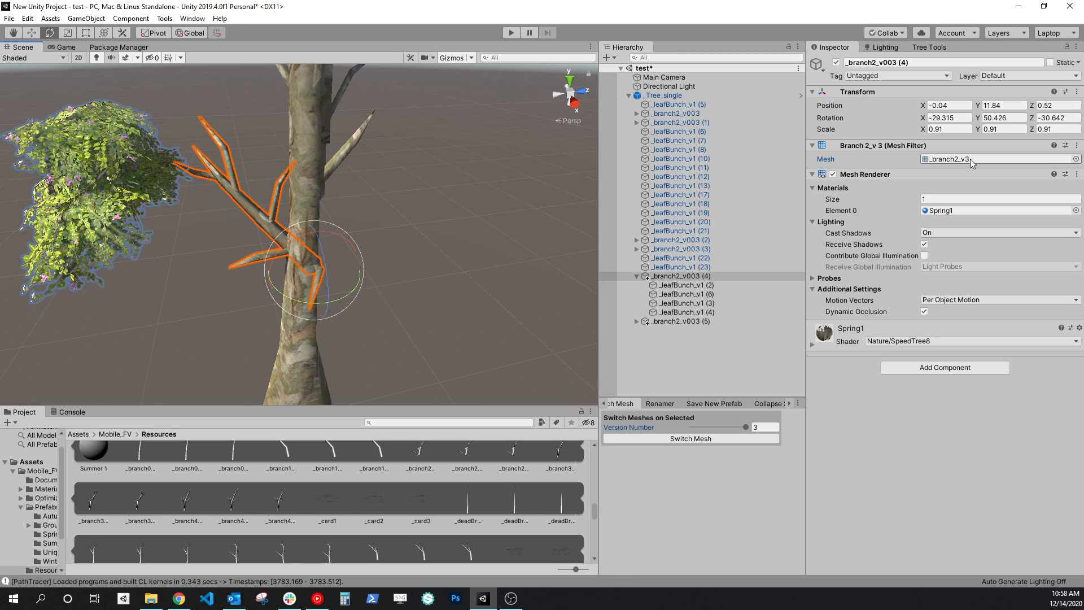
left_click(1076, 159)
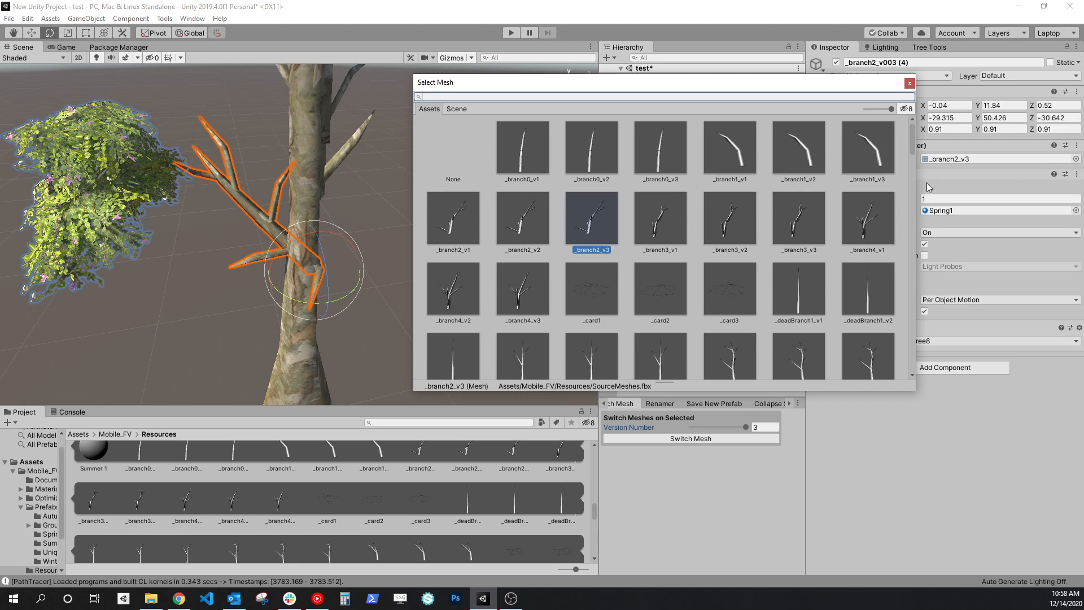
left_click(869, 148)
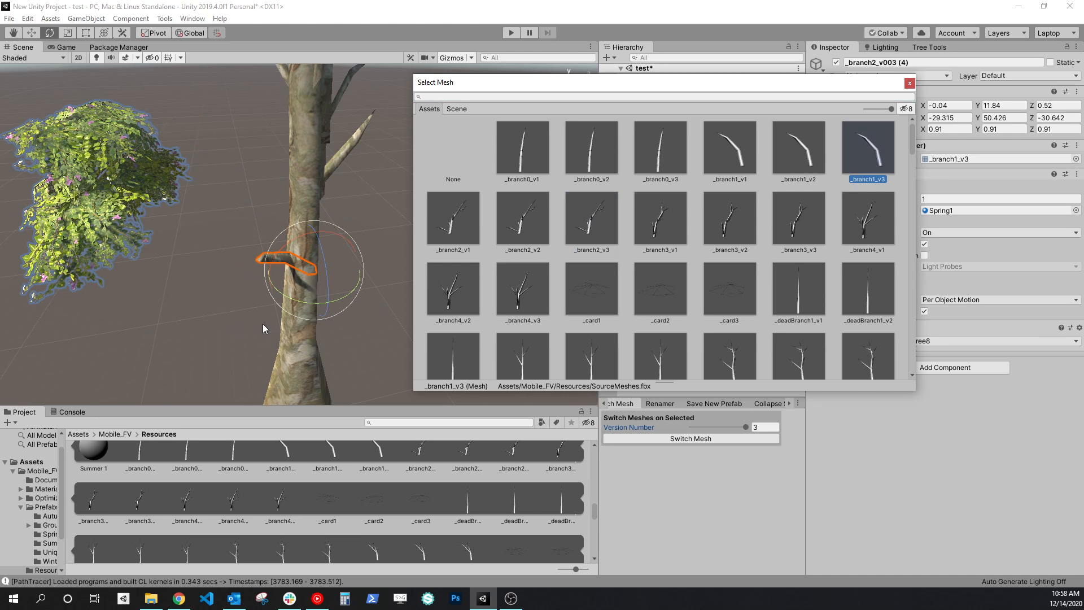
left_click(107, 294, "alt")
mouse_move(215, 268)
left_mouse_down("alt")
mouse_move(441, 261)
mouse_move(212, 260)
left_mouse_up("alt")
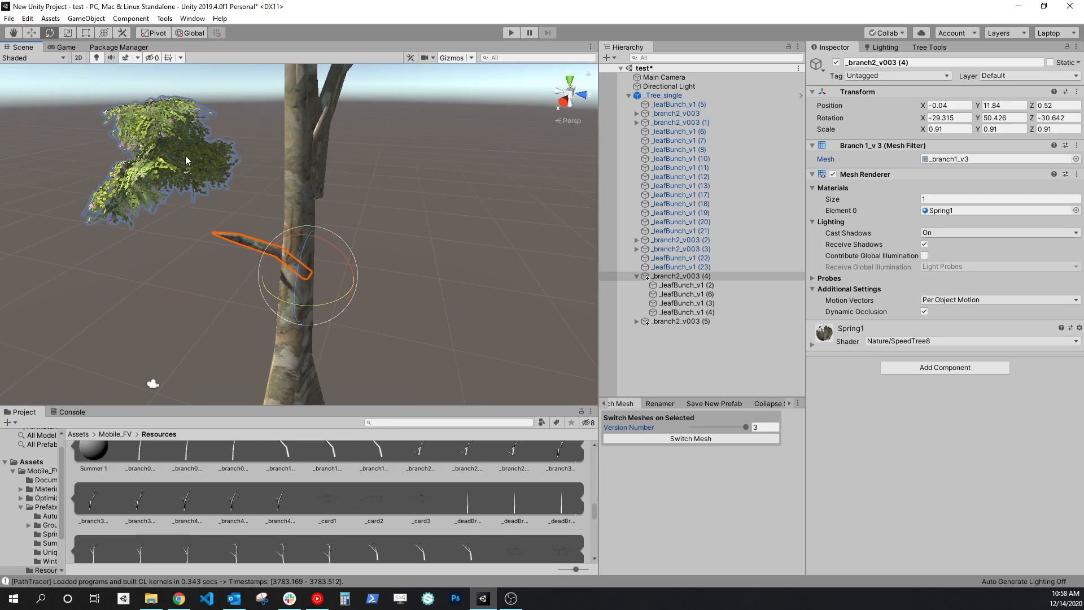
- Assign the _branch4_v3 mesh to the lowest branch, _branch2_v003 (4)
left_click(1076, 159)
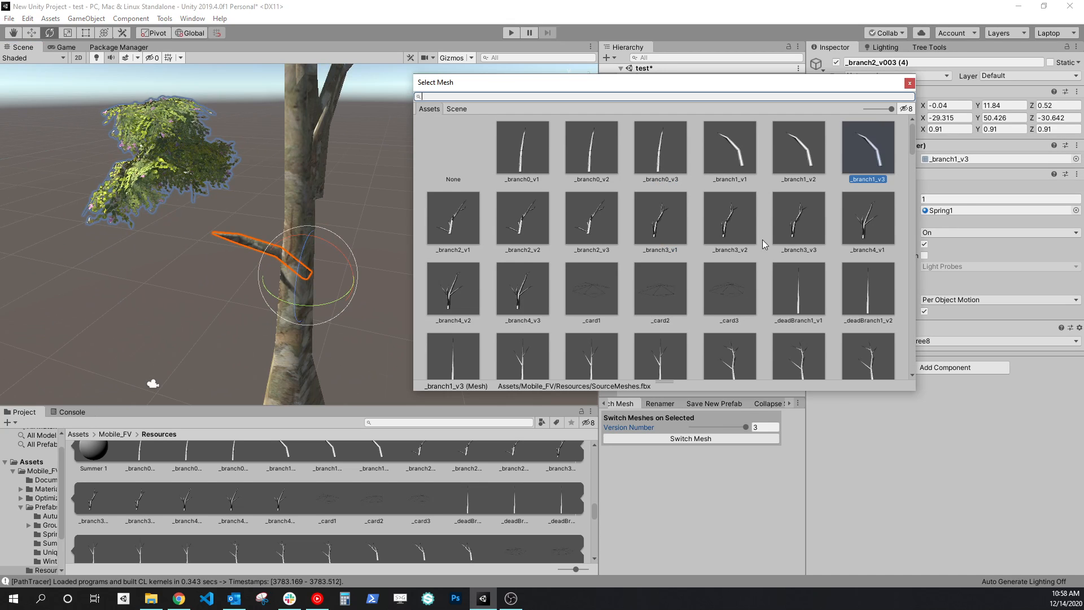
left_click(522, 288)
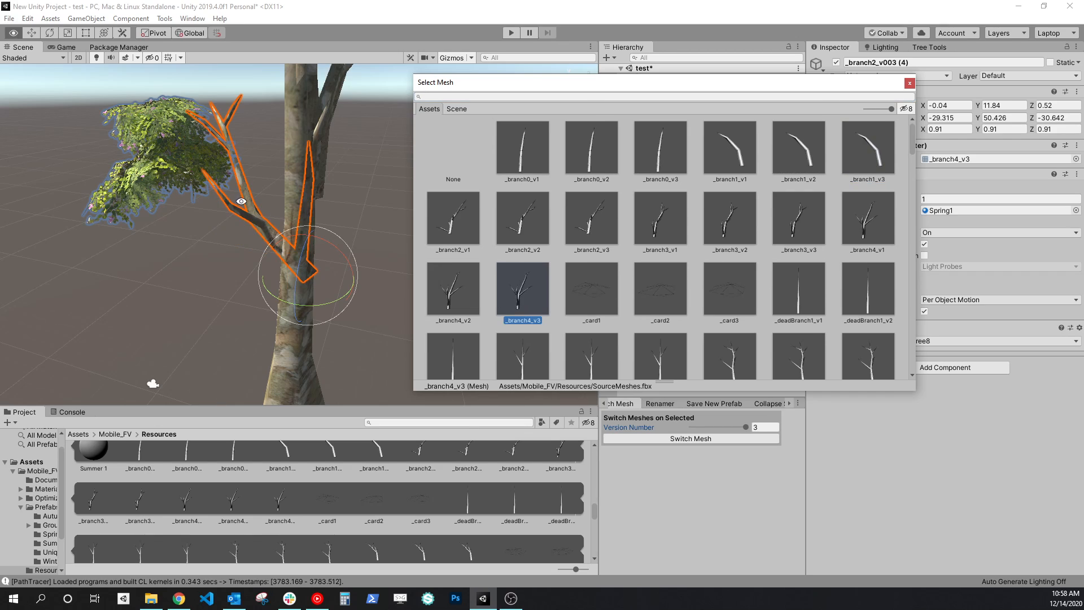
double_click(522, 289)
left_click_drag(406, 201, 564, 243, "alt")
- Select the four leaf bunches under _branch2_v003 (4) and move them onto the tips of the new branch mesh
left_click(699, 287)
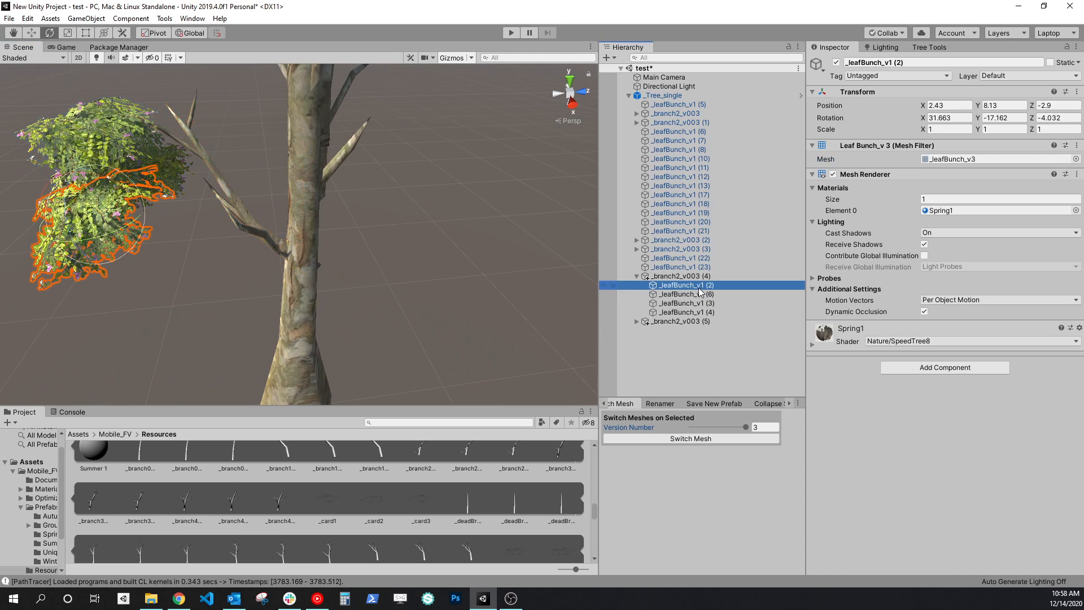
left_click(704, 313, "shift")
middle_click_drag(113, 247, 183, 252)
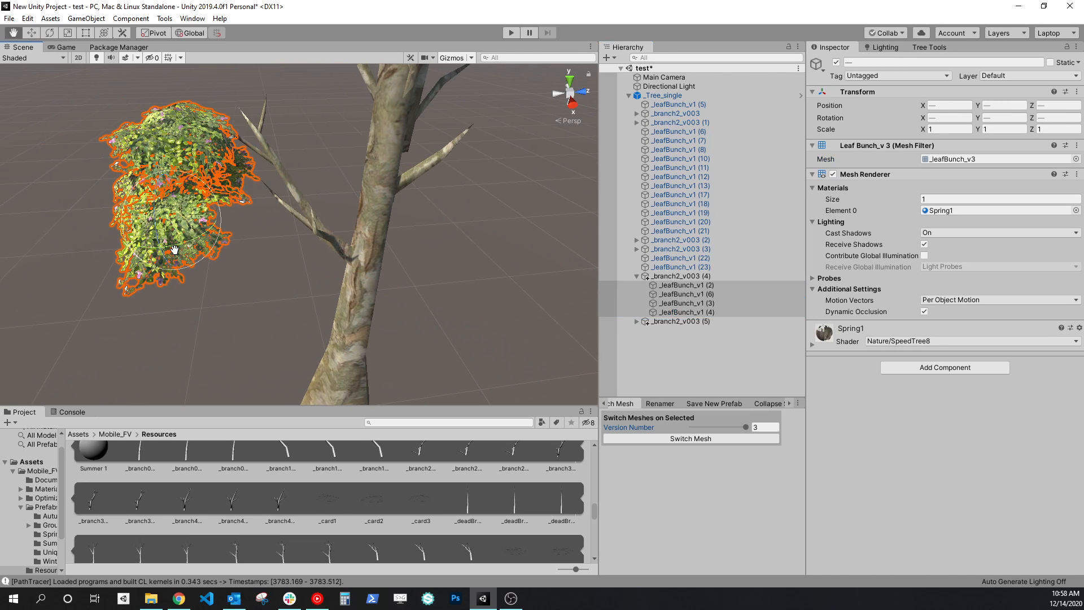
key("w")
left_click_drag(180, 216, 243, 272, "alt")
left_click_drag(315, 270, 223, 263, "alt")
left_click(282, 282)
left_click(223, 263)
left_click_drag(324, 286, 358, 327, "alt")
scroll(359, 327, "up", 3)
mouse_move(279, 318)
left_mouse_down()
mouse_move(290, 322)
mouse_move(272, 234)
mouse_move(428, 290)
mouse_move(395, 330)
mouse_move(347, 292)
mouse_move(291, 309)
left_mouse_up()
left_click(428, 289)
- Move the branch _branch2_v003 (4) with its leaves along Z to about 0.21 so its base sits in the trunk
left_click(283, 318)
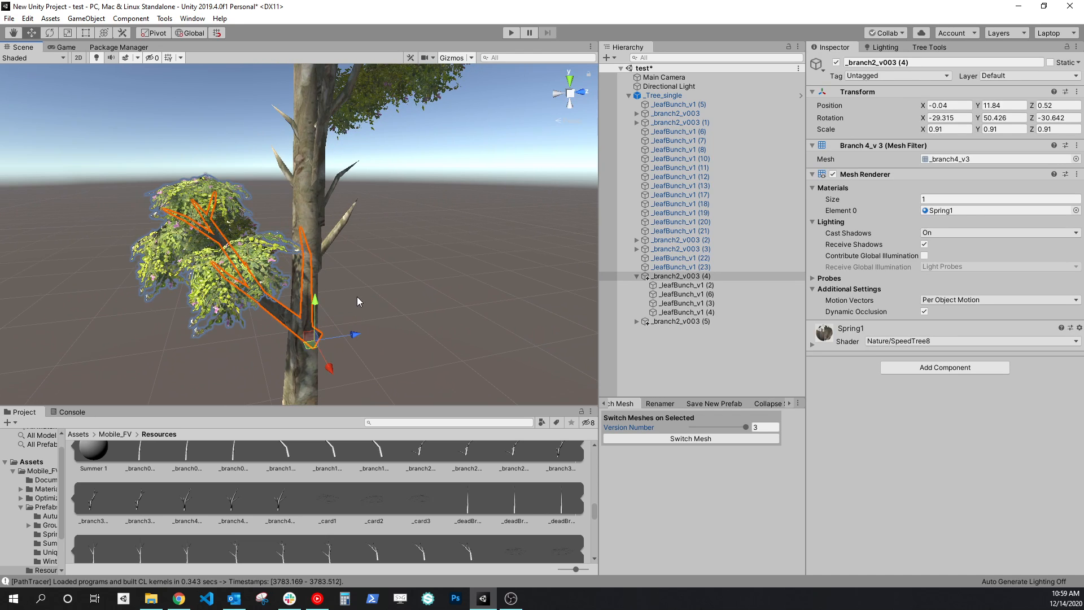
left_click_drag(357, 297, 73, 214, "alt")
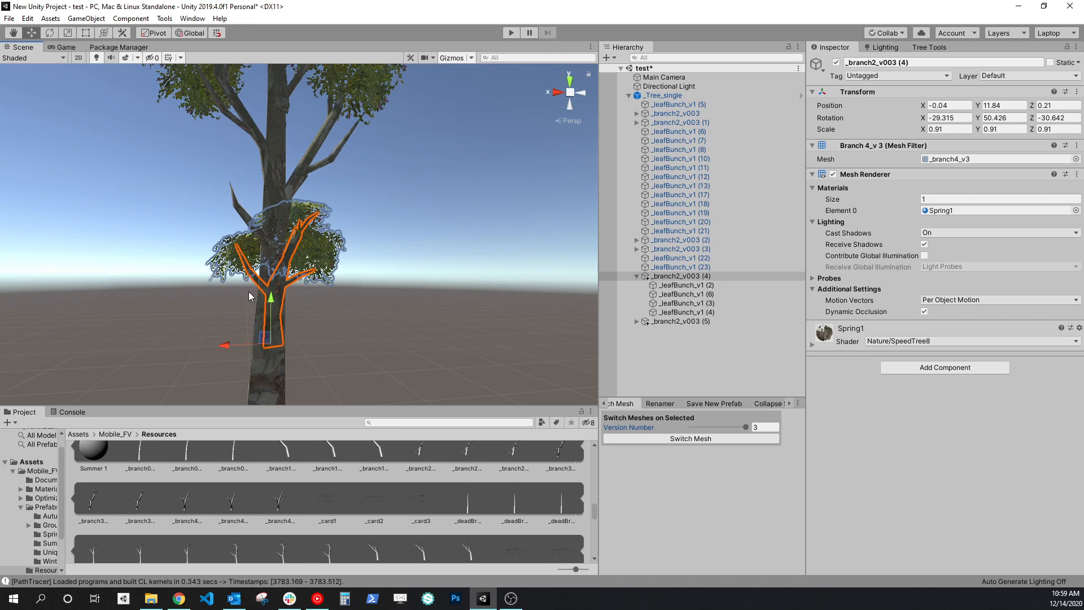
left_click_drag(303, 270, 479, 317, "alt")
left_click(323, 265)
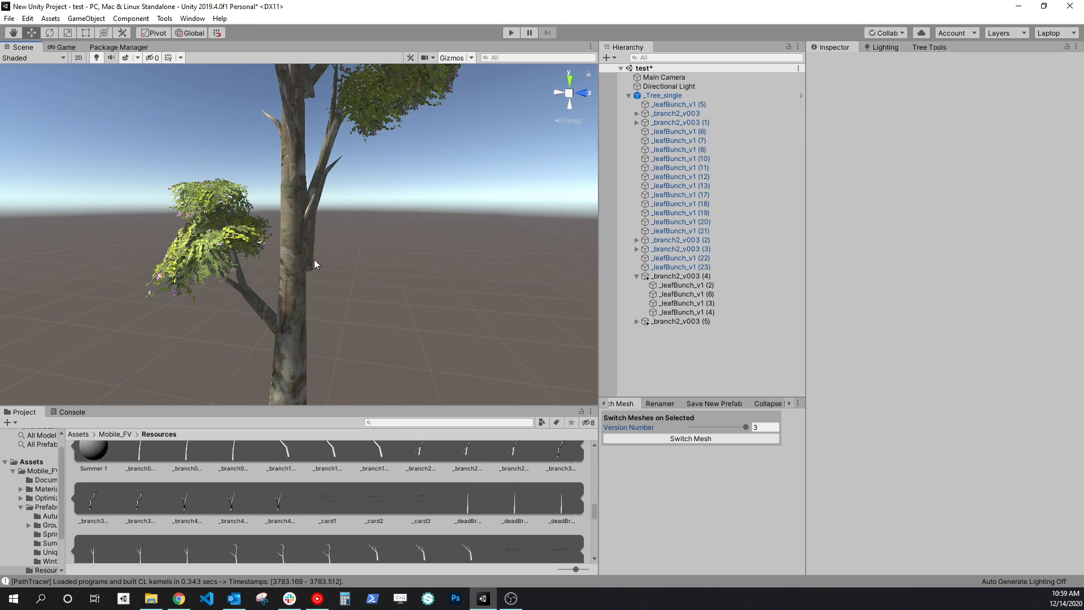
- Inspect the _Tree_single trunk and the neighbouring branch _branch2_v003 (2) from several angles
left_click(314, 260)
left_click_drag(333, 267, 443, 302)
left_click(360, 183)
left_click(330, 153)
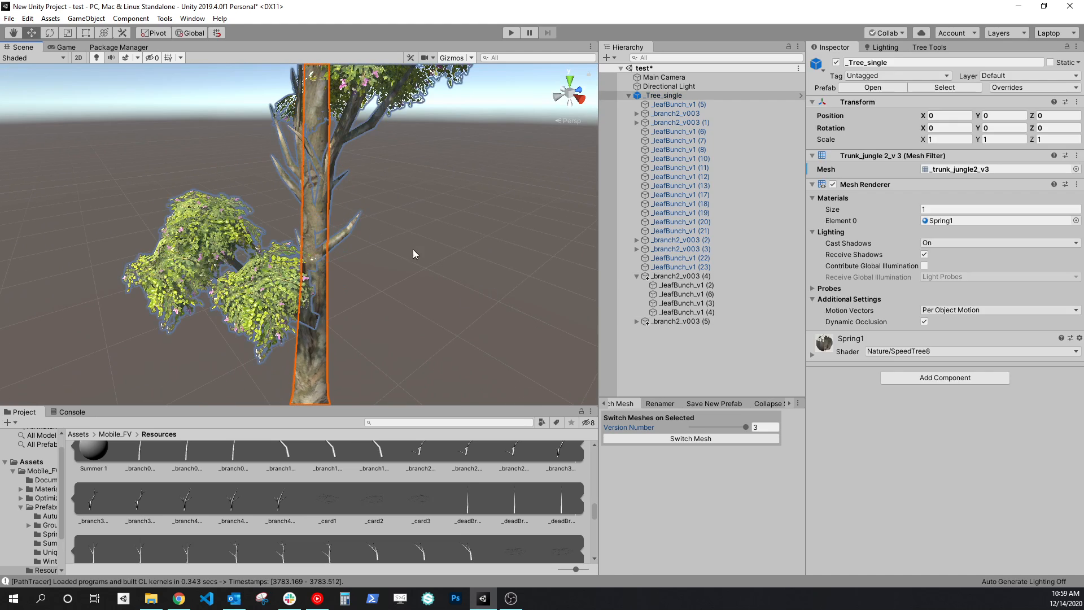
left_click(347, 145)
left_click_drag(347, 145, 390, 322, "alt")
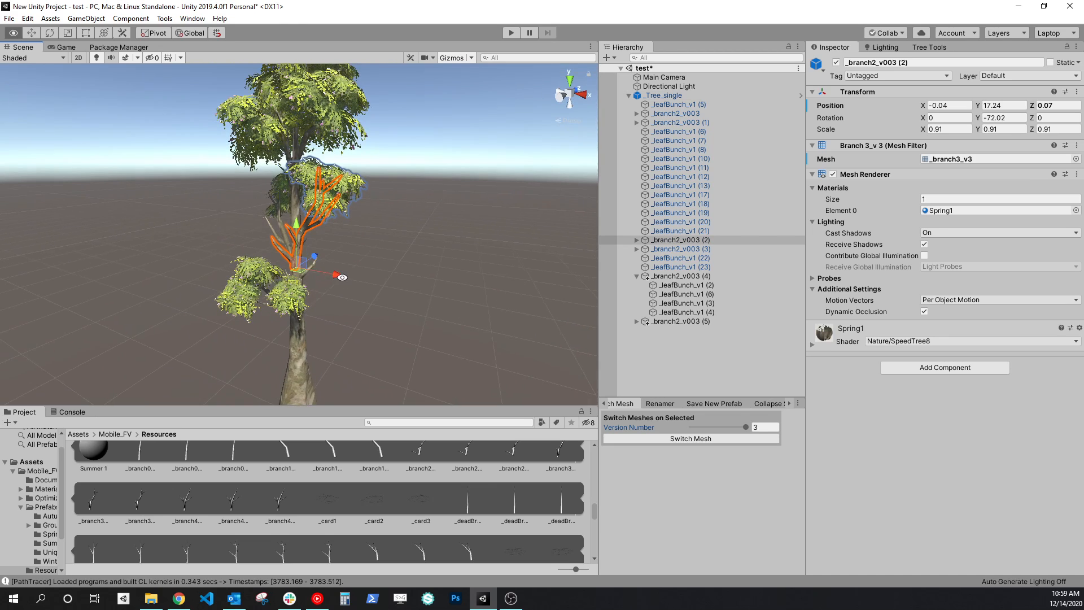
- Look through the Mobile FV 3D object categories that can be added to the tree, including Trees, Trunks, Branches and Ground Cover
right_click(666, 370)
mouse_move(716, 279)
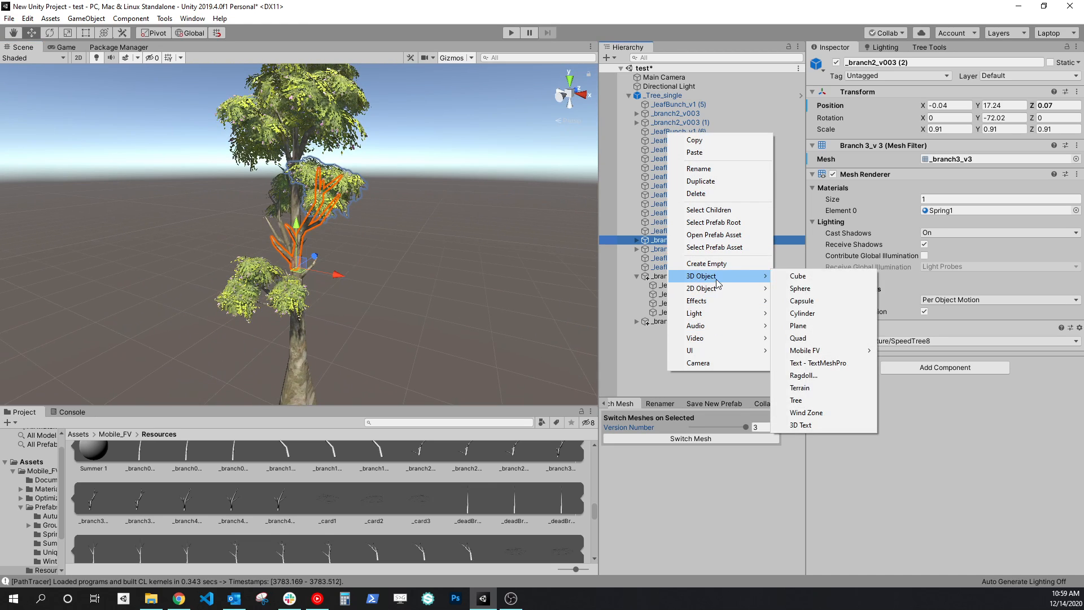
mouse_move(816, 351)
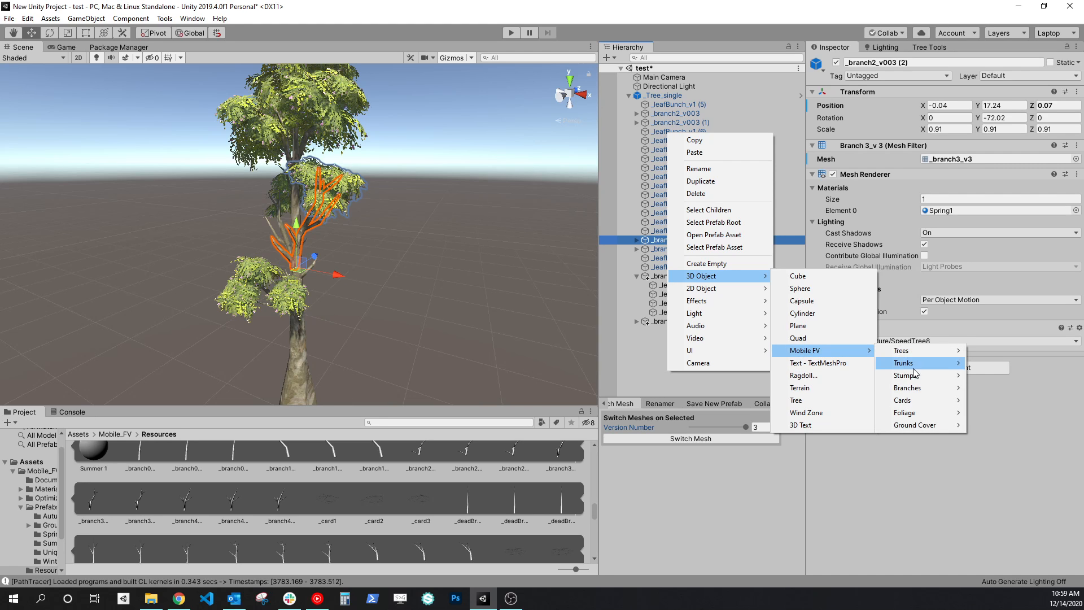
mouse_move(949, 352)
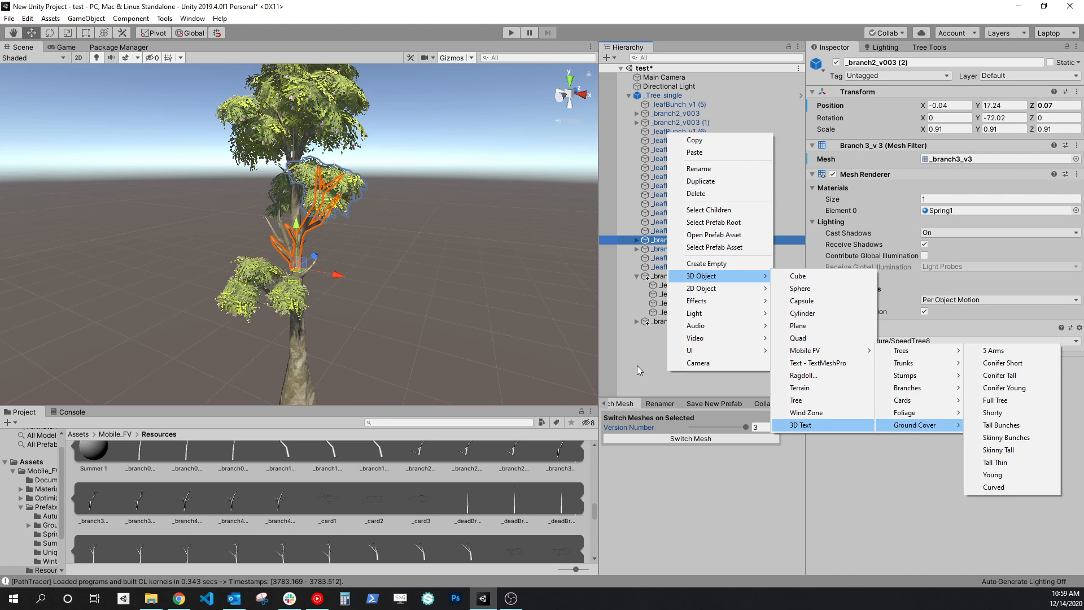
left_click(402, 321)
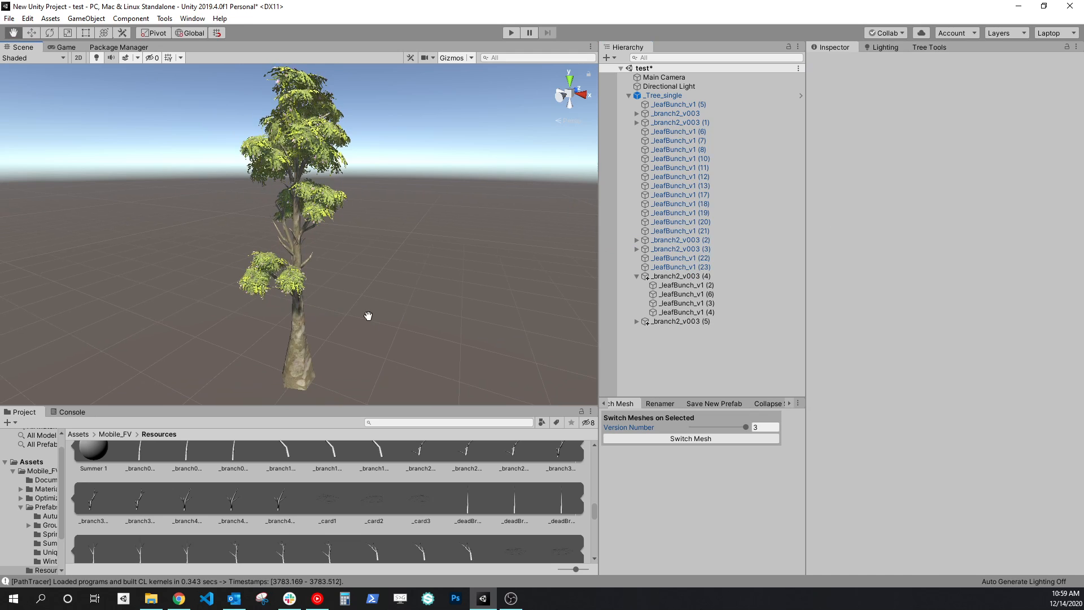
left_click_drag(399, 324, 270, 308, "alt")
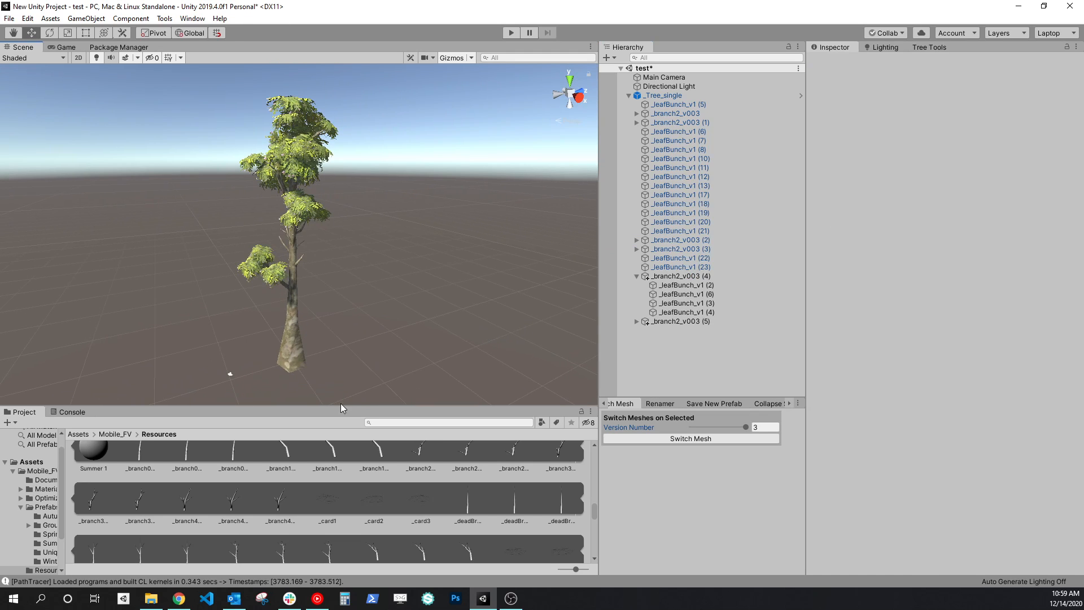
- Set up Save New Prefab for _Tree_single with the name changed to NewOne, and open the Mobile_FV Prefabs folder
left_click(117, 434)
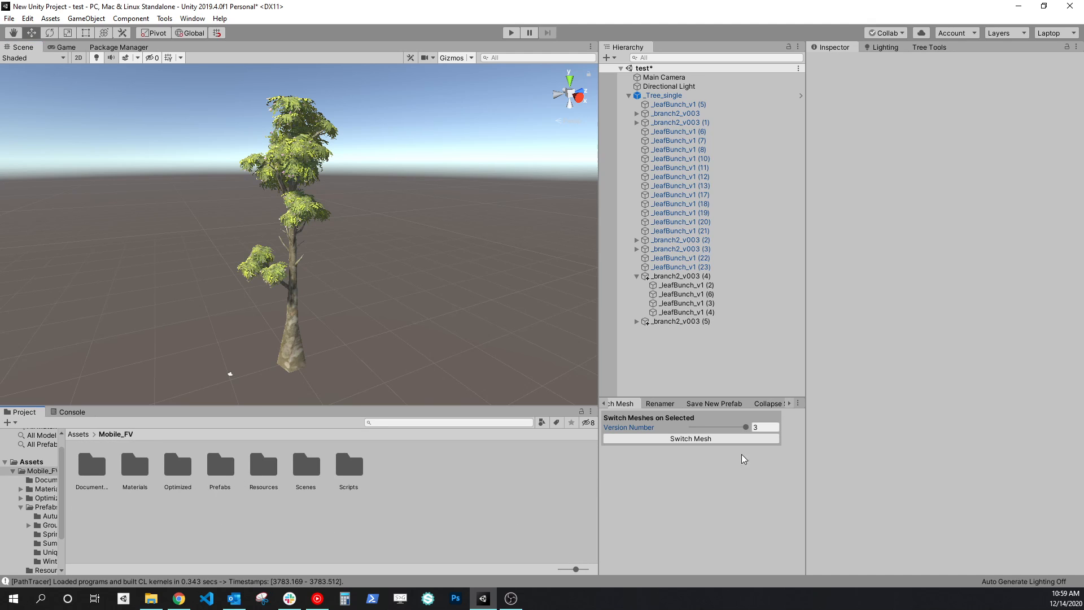
left_click(707, 404)
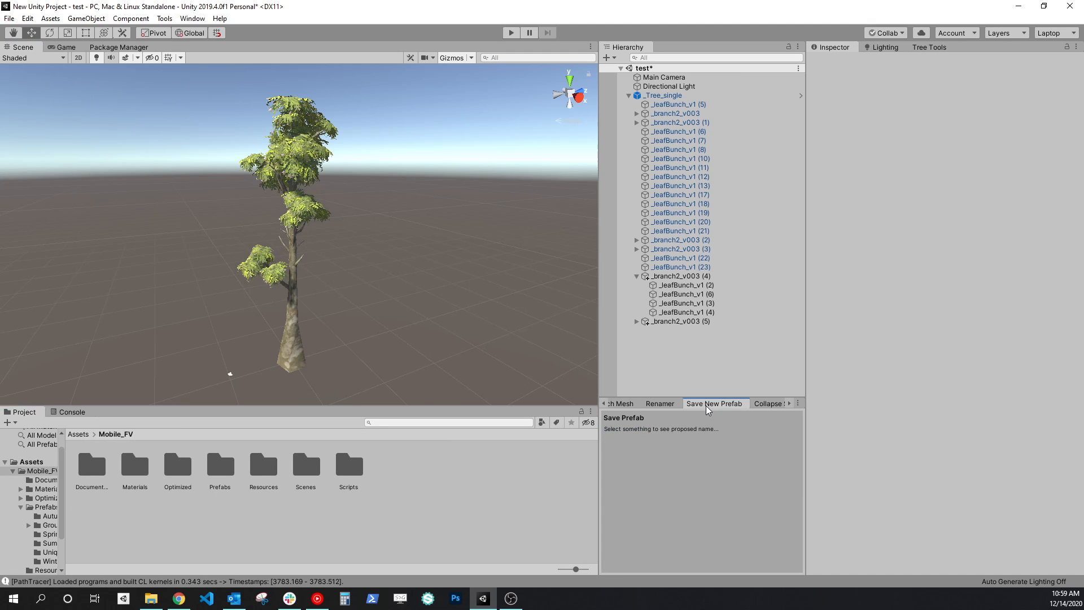
left_click(297, 355)
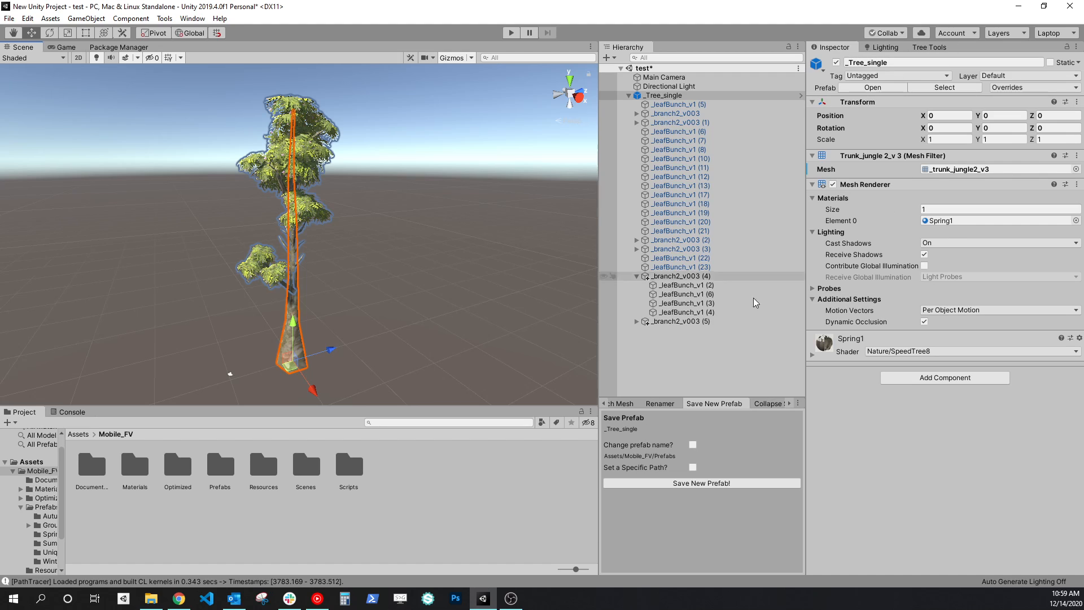
left_click(693, 444)
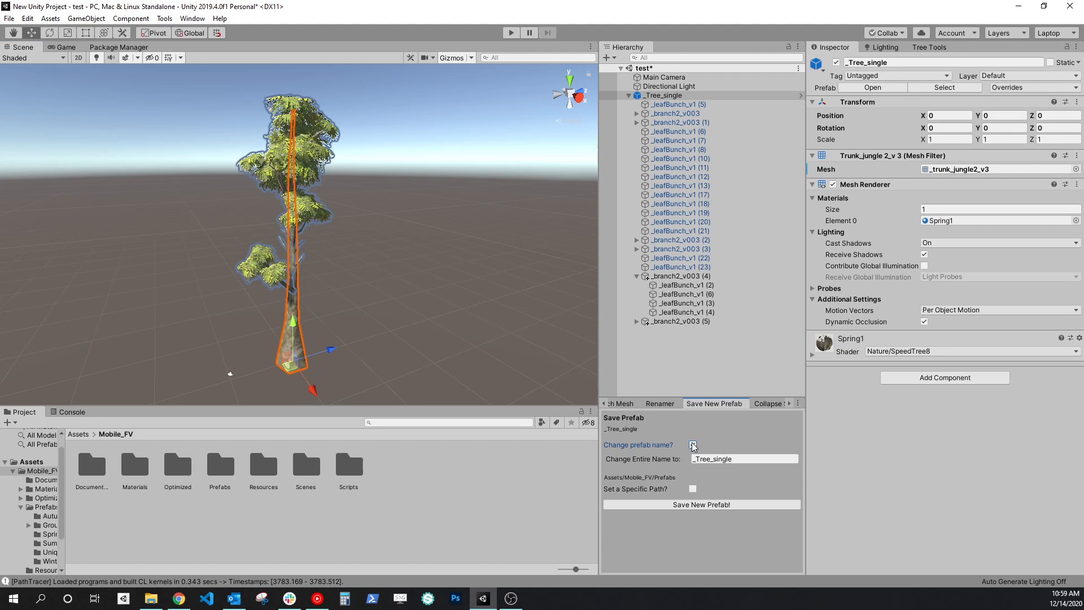
left_click(748, 458)
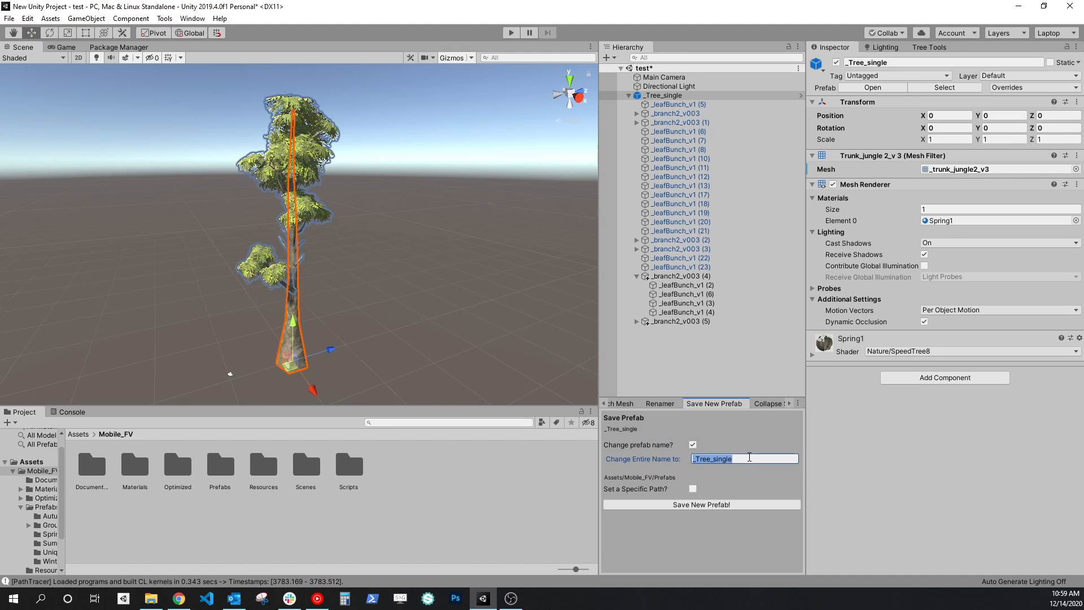
type("NewOne")
double_click(224, 468)
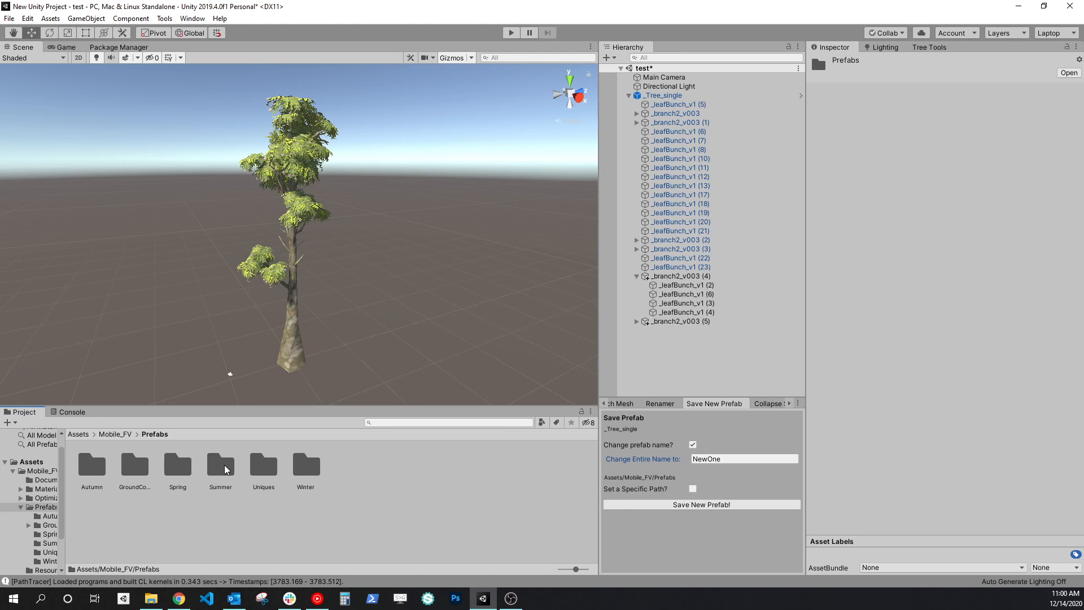
- Select _Tree_single again and save it as a new prefab named NewOne in Assets/Mobile_FV/Prefabs
left_click(301, 360)
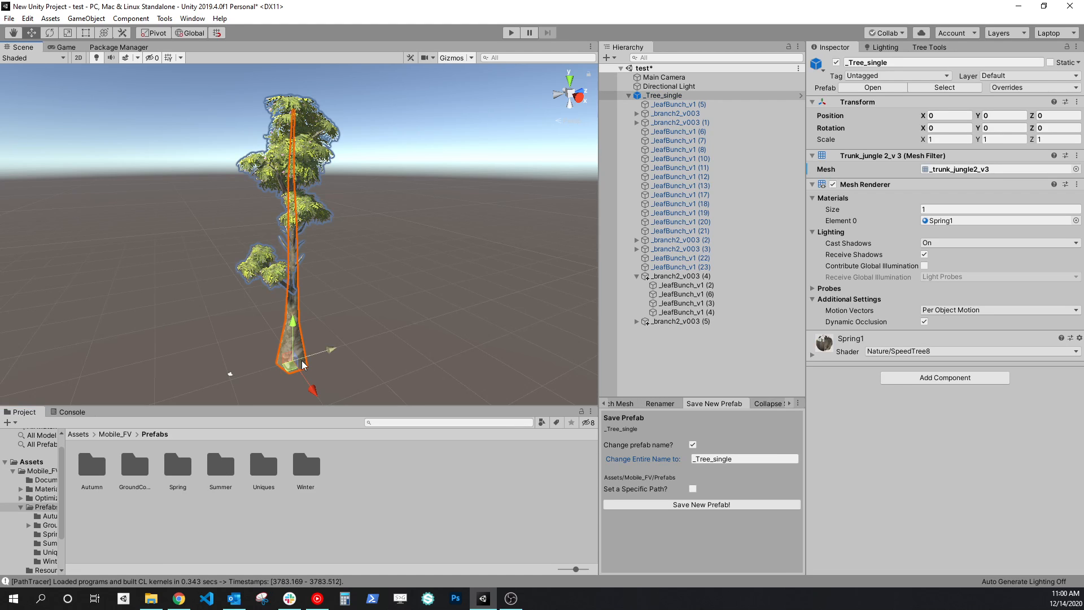
left_click(753, 458)
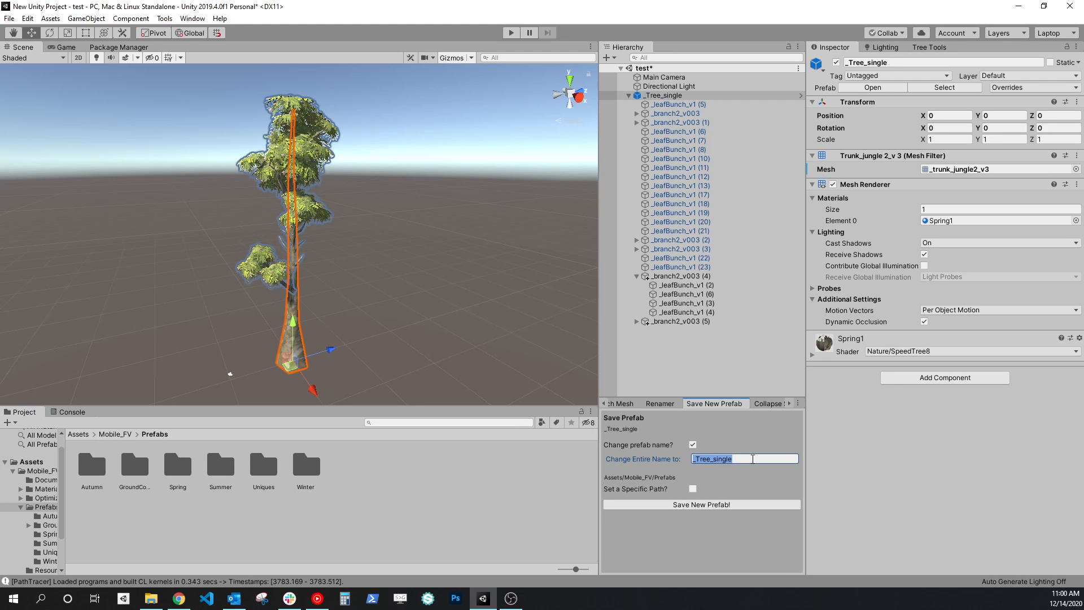
type("NewOne")
left_click(704, 505)
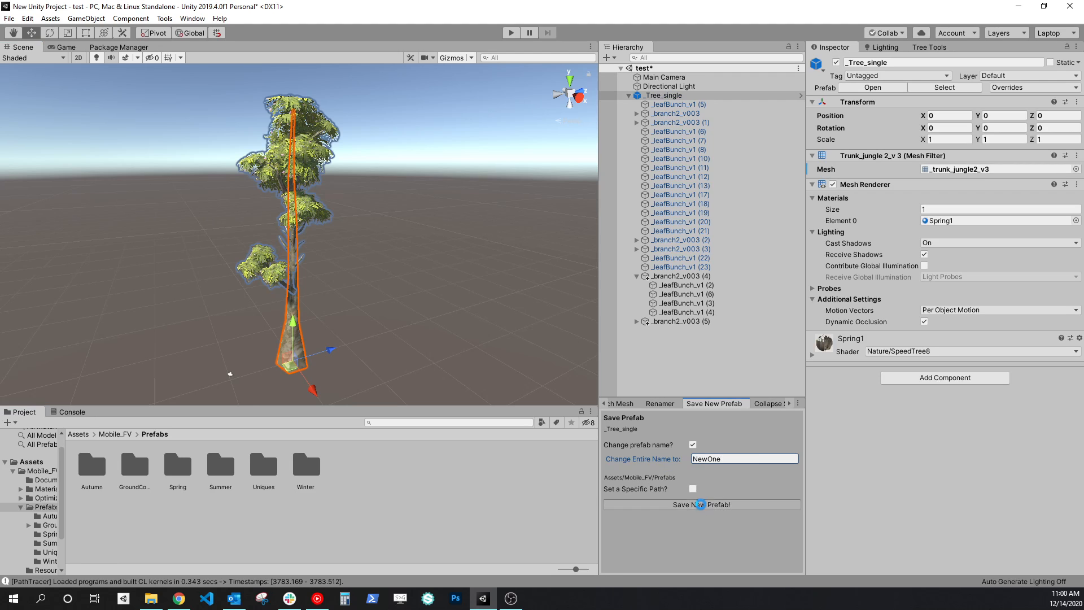
- Delete _Tree_single from the scene and replace it with an instance of the NewOne prefab
left_click(327, 352)
left_click(298, 355)
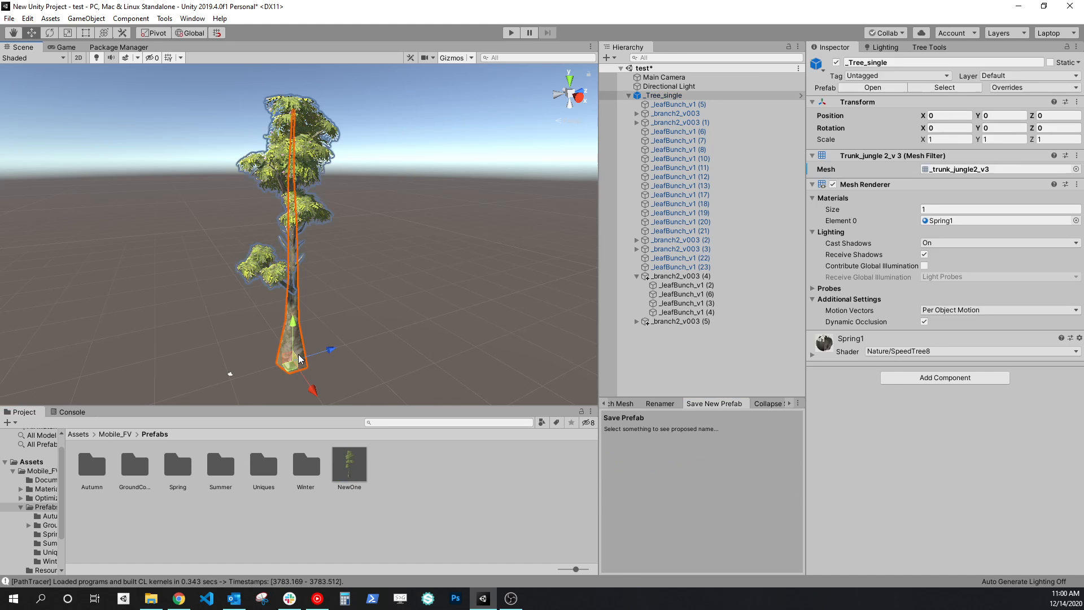
key("Delete")
left_click(354, 468)
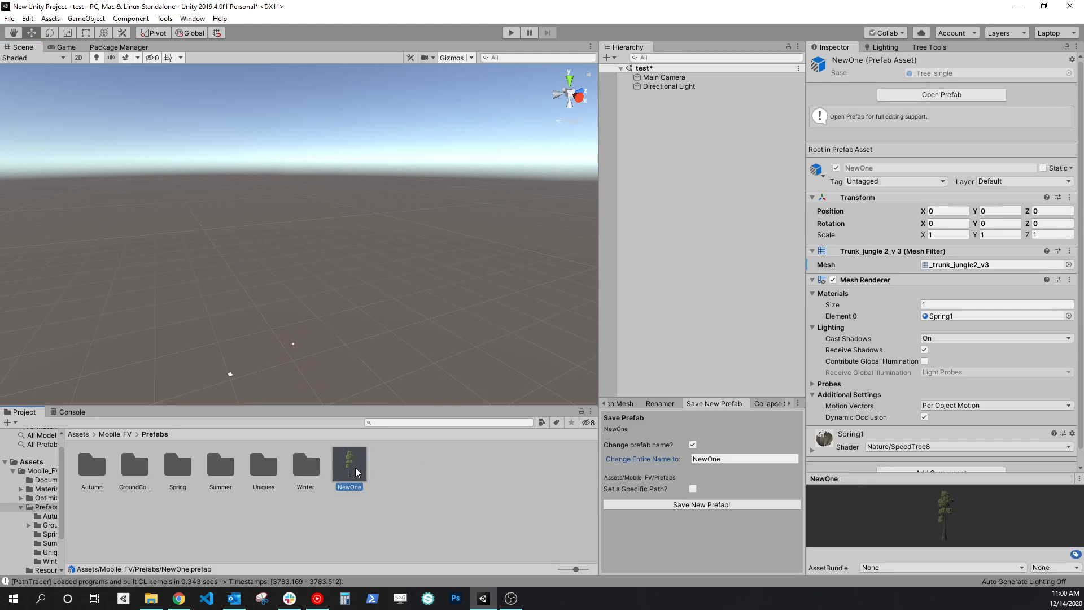
left_click_drag(347, 491, 740, 210)
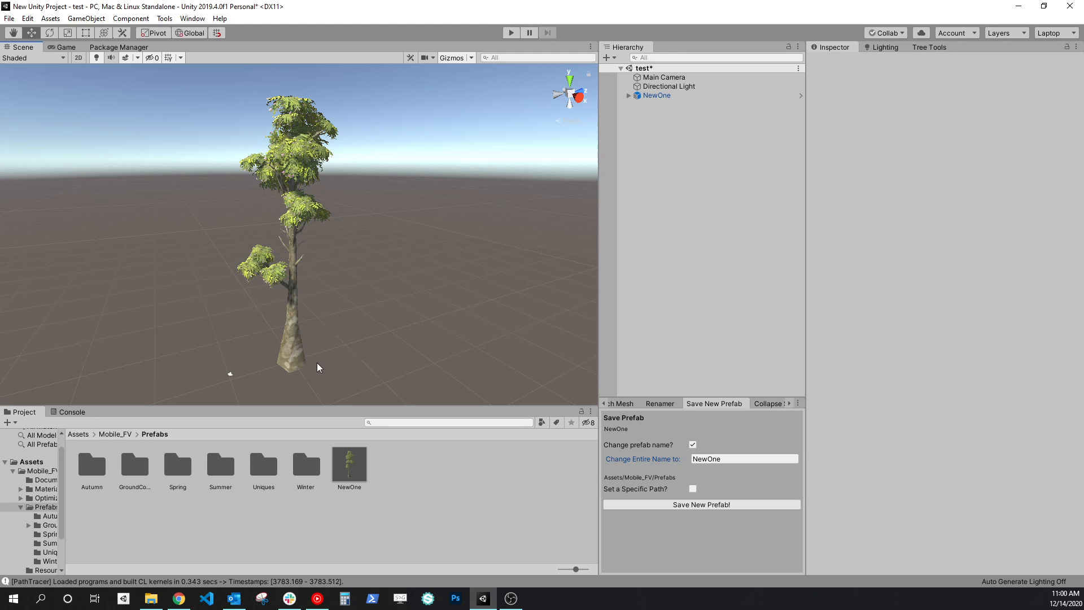
- Open Collapse Selected for the NewOne tree and look through its leaf bunch and branch children in the hierarchy
left_click(294, 353)
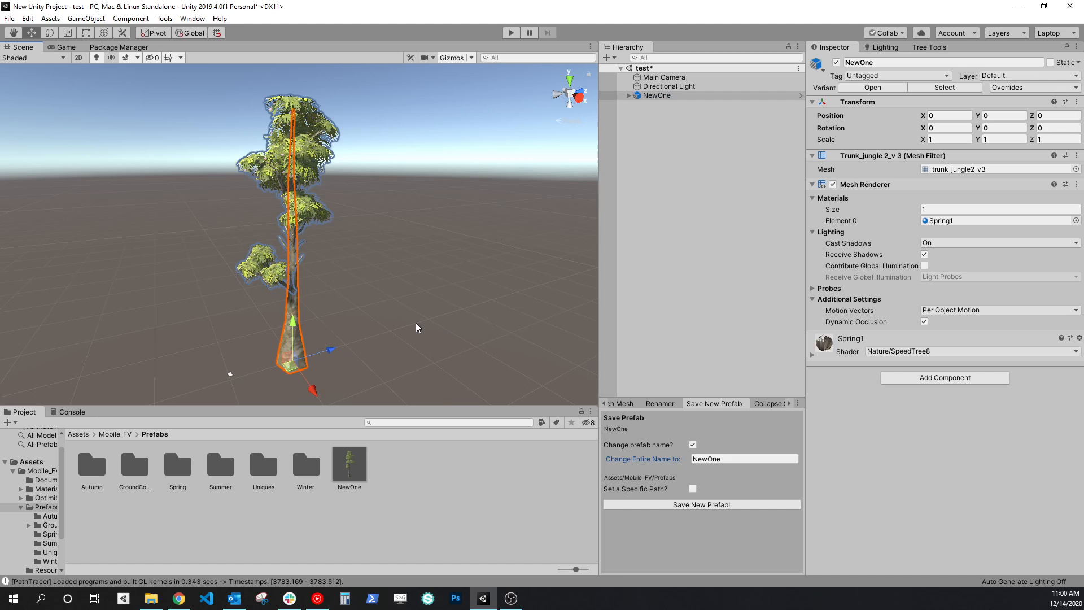
left_click(764, 404)
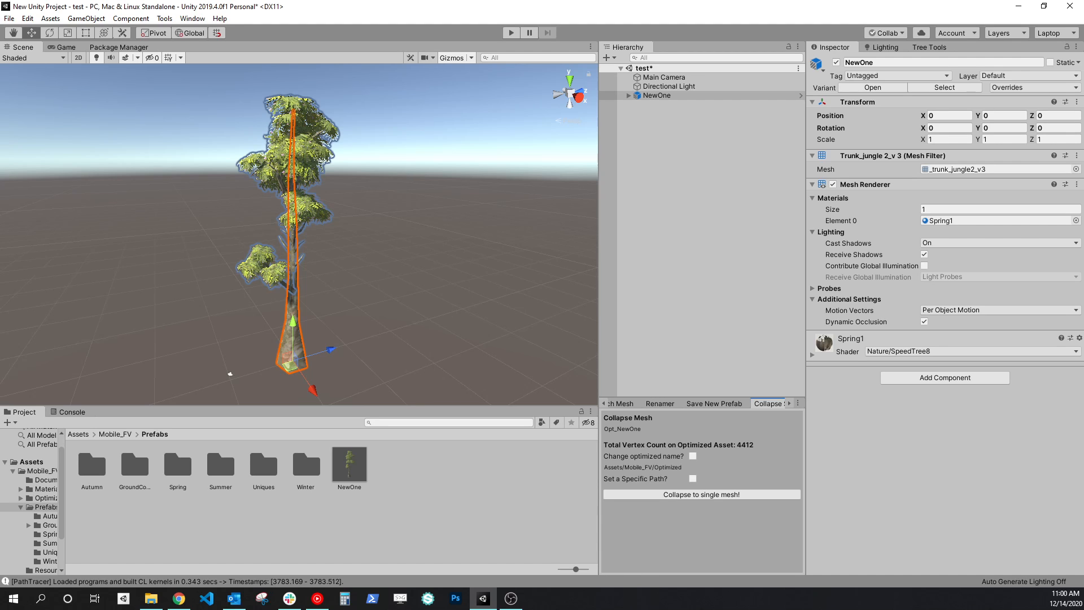
left_click(456, 364)
left_click(288, 364)
left_click(629, 96)
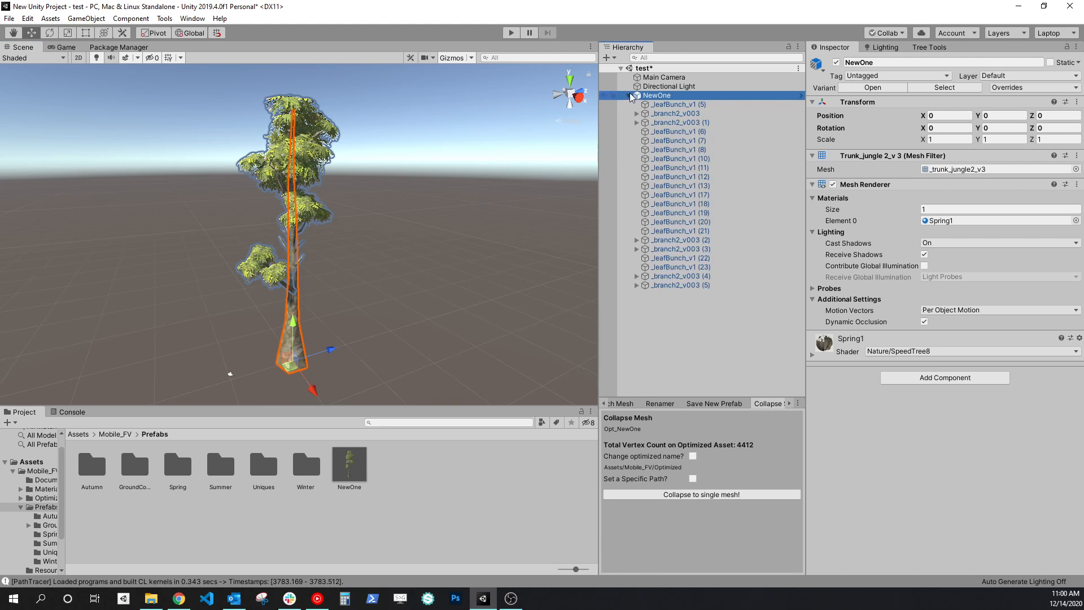
left_click(487, 343)
left_click(294, 366)
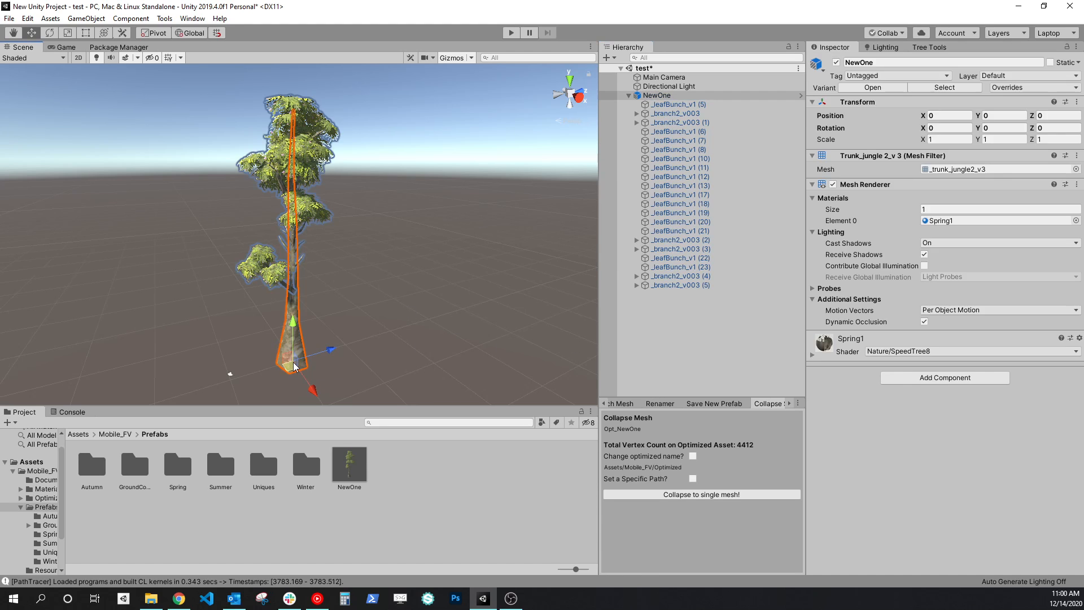
left_click(629, 96)
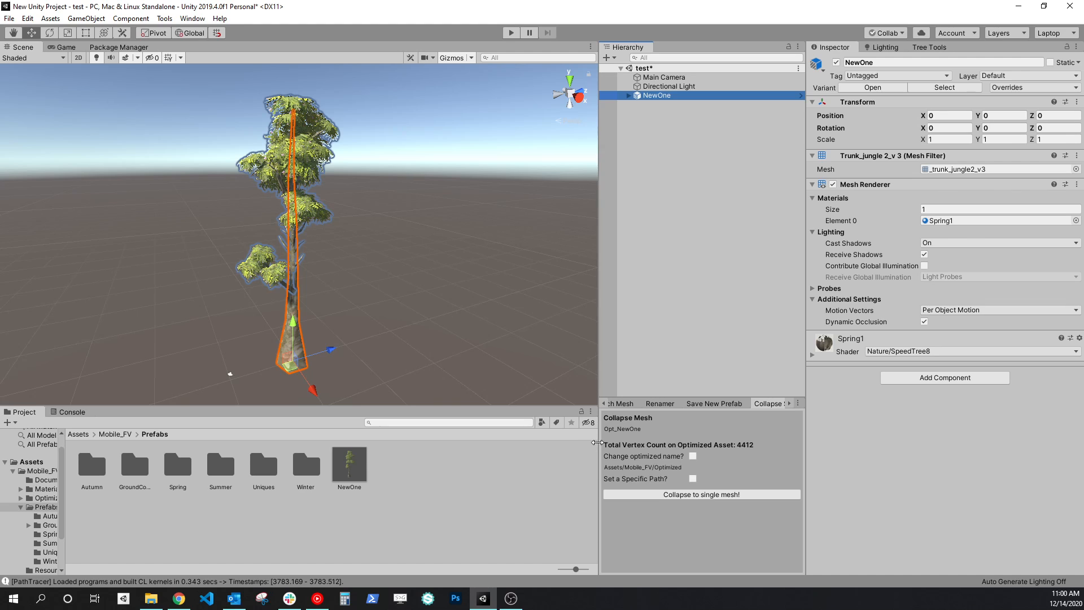
left_click_drag(597, 443, 579, 443)
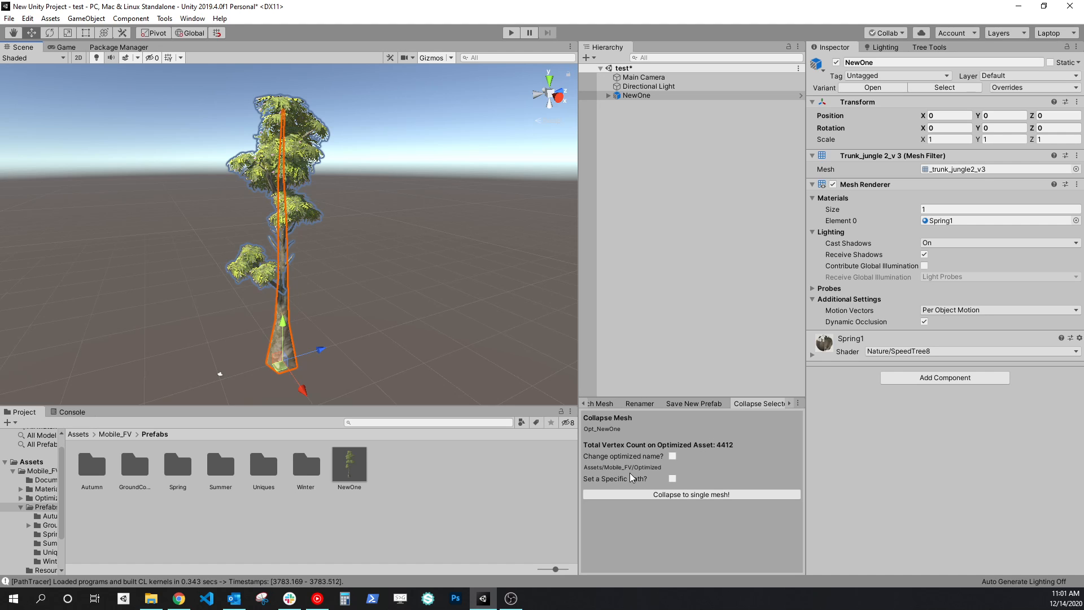
- Check the specific path option for the collapsed mesh and browse the prefabs in the Mobile_FV Optimized/Autumn folder
left_click(672, 478)
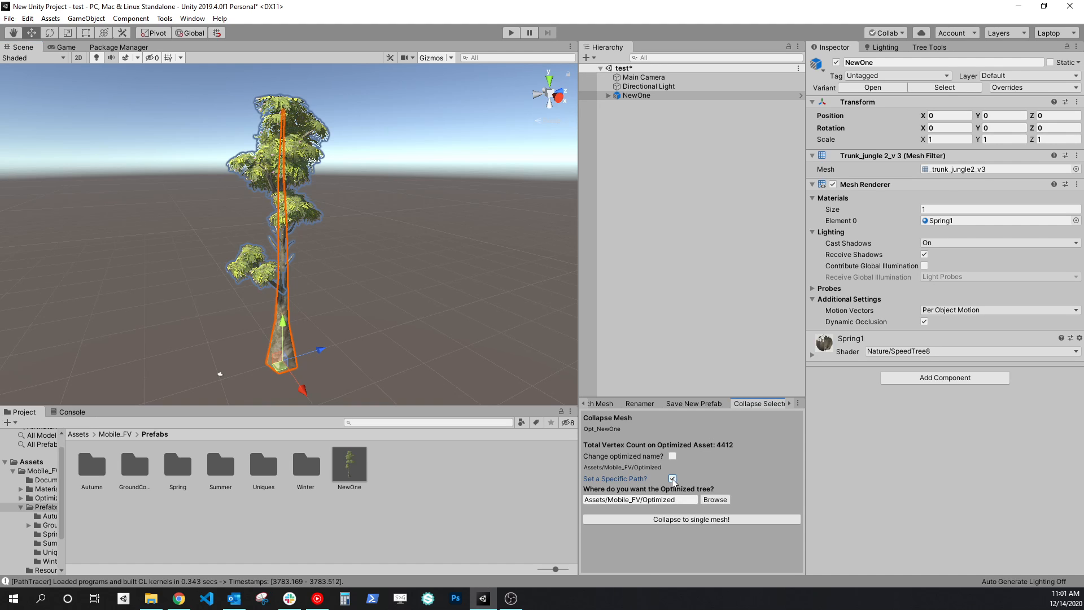
left_click(673, 479)
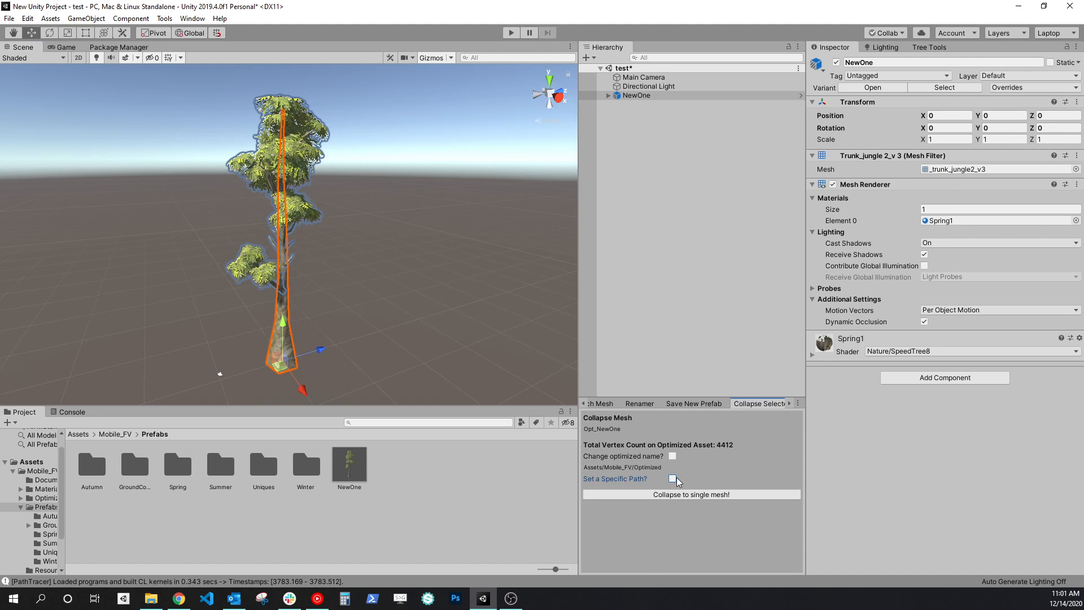
left_click(116, 434)
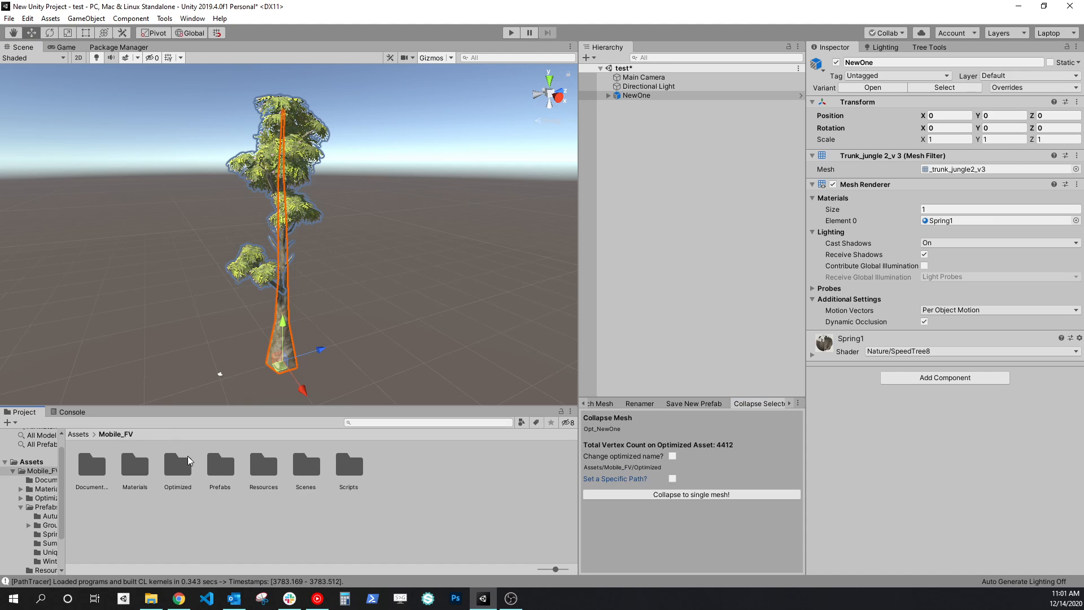
double_click(176, 466)
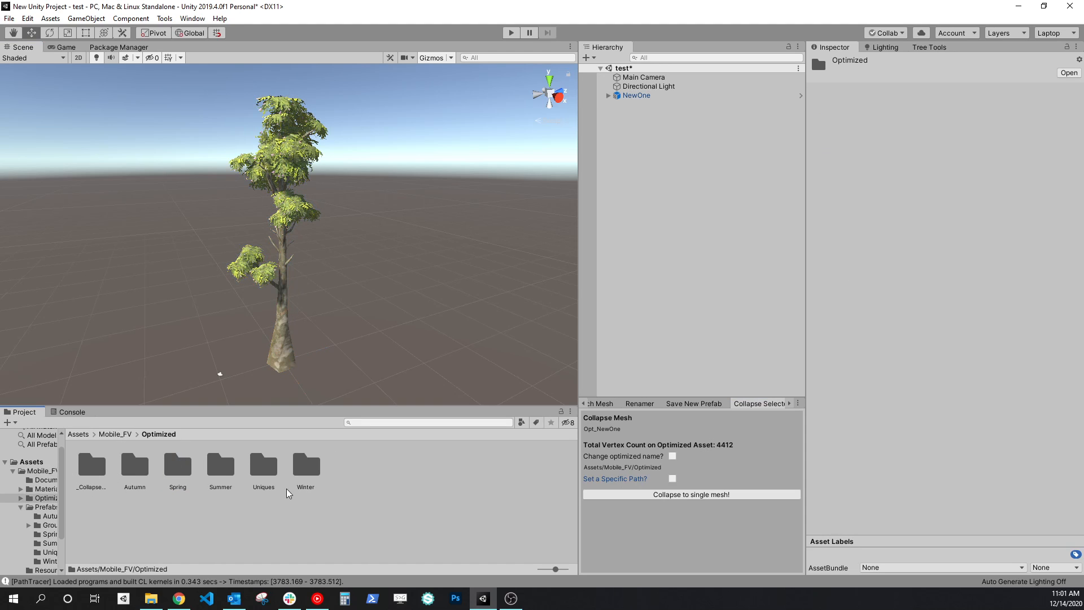
double_click(142, 469)
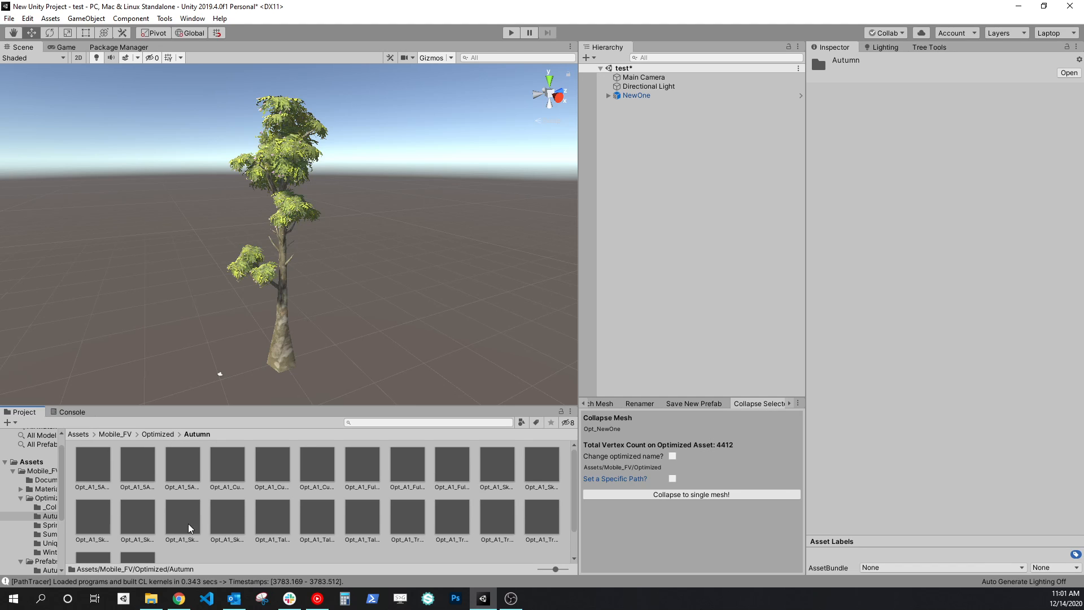
scroll(266, 534, "down", 2)
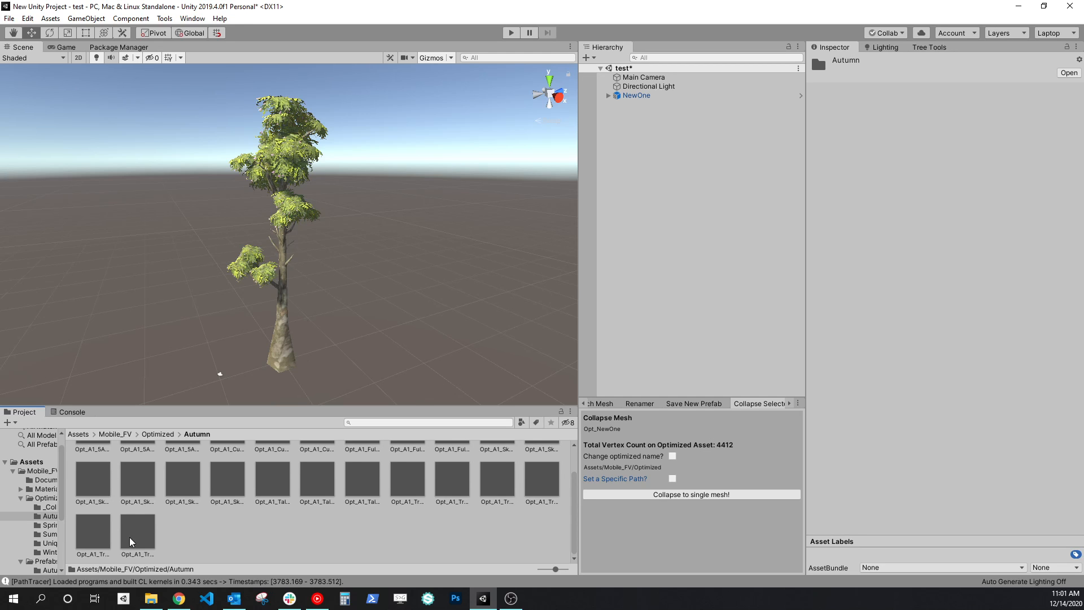
- Add the Autumn prefab Opt_A1_Tree_single_v3_00 to the scene, move it beside NewOne for comparison, and delete it again
left_click_drag(131, 541, 703, 232)
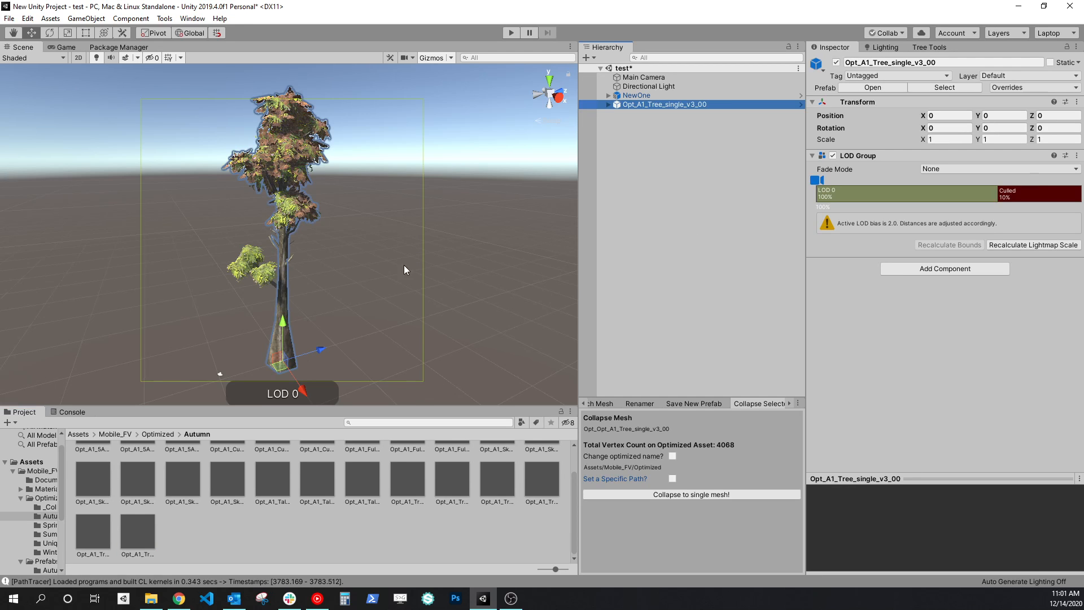
left_click_drag(322, 350, 446, 312)
middle_click_drag(475, 268, 377, 287)
left_click(523, 363)
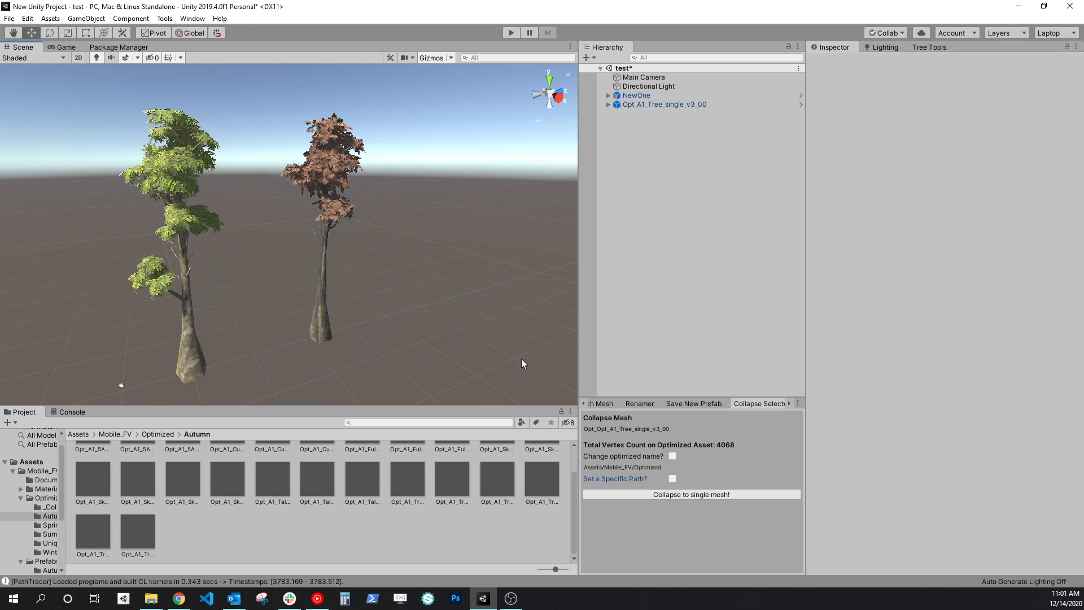
left_click(324, 274)
key("Delete")
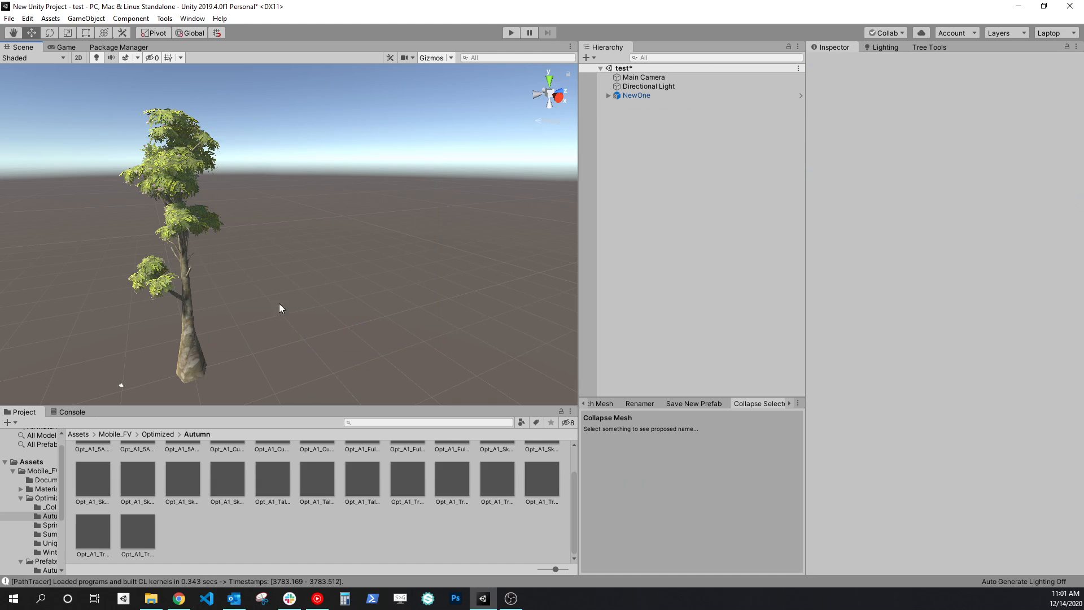
- Collapse the NewOne tree to a single mesh, saved under its default optimized name in Assets/Mobile_FV/Optimized
left_click(191, 363)
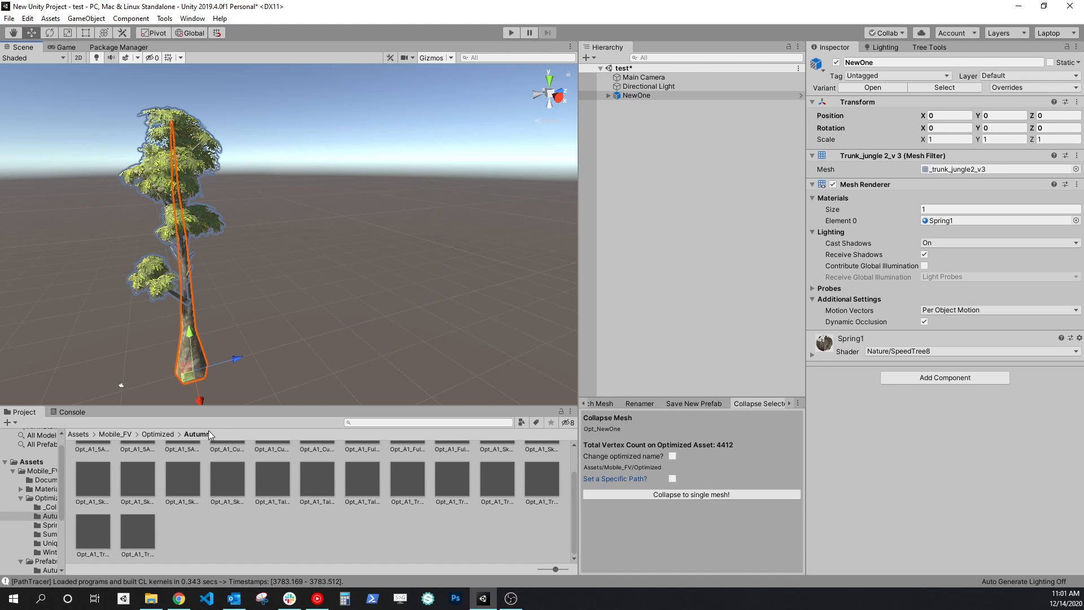
left_click(151, 435)
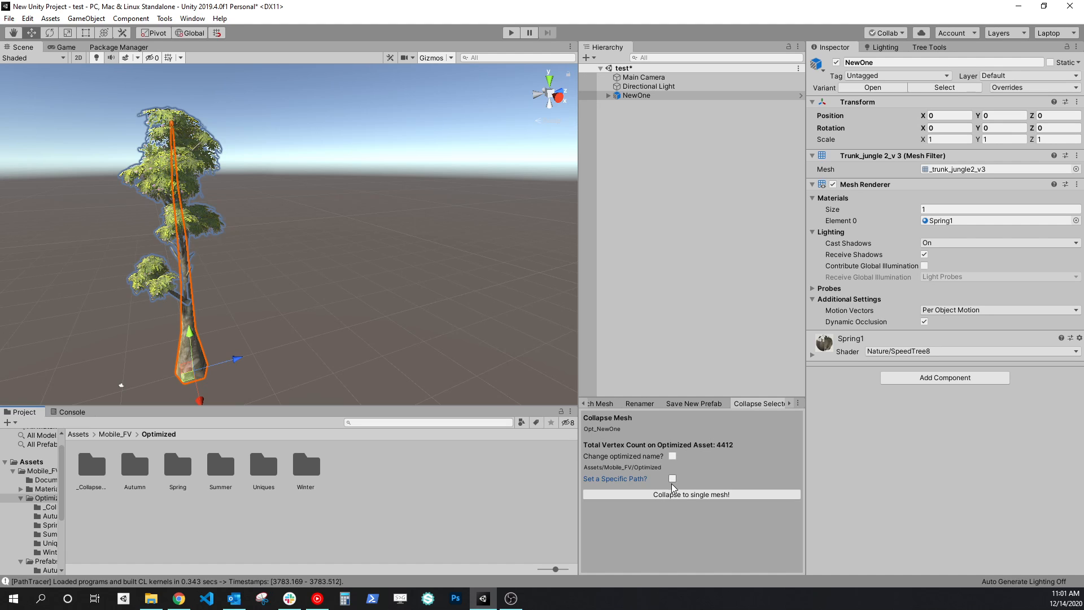
left_click(687, 496)
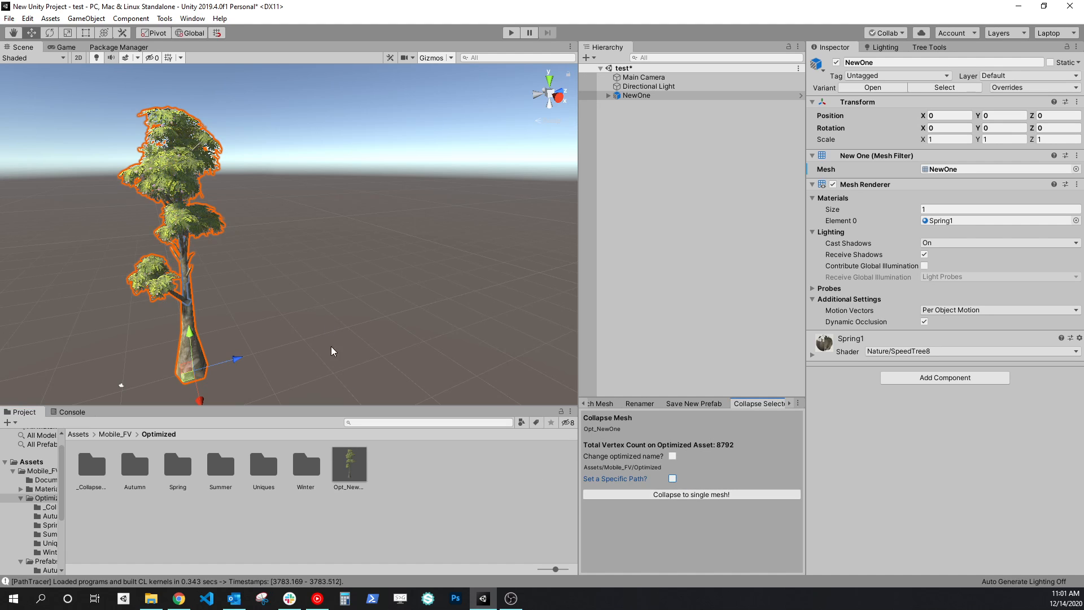
- Delete NewOne with all its child objects from the scene and replace it with the Opt_NewOne prefab
left_click(189, 370)
left_click(649, 96)
left_click(608, 96)
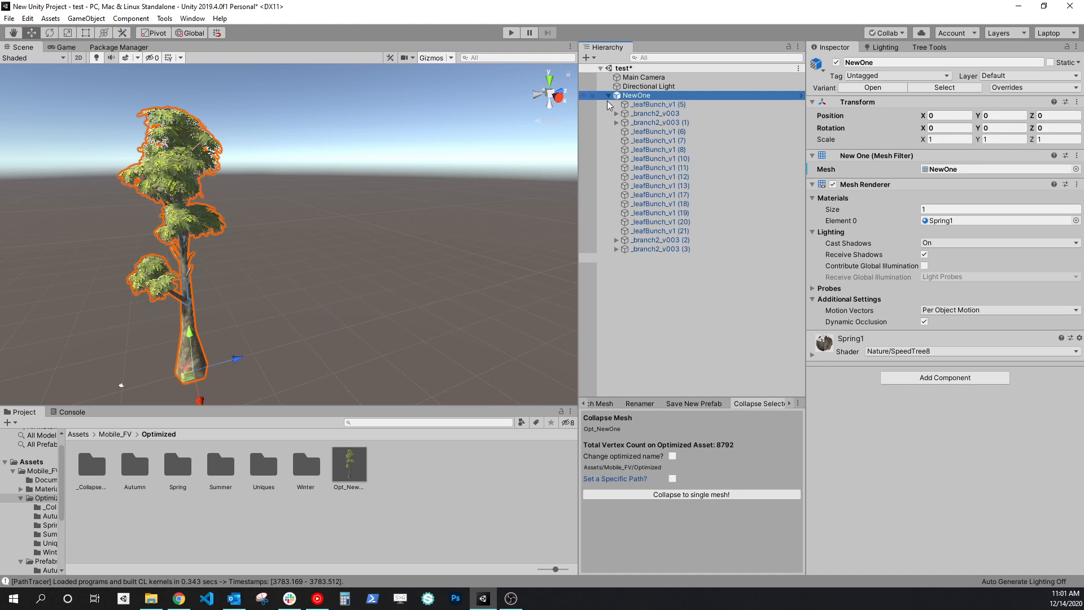
left_click(646, 321)
left_click(643, 97)
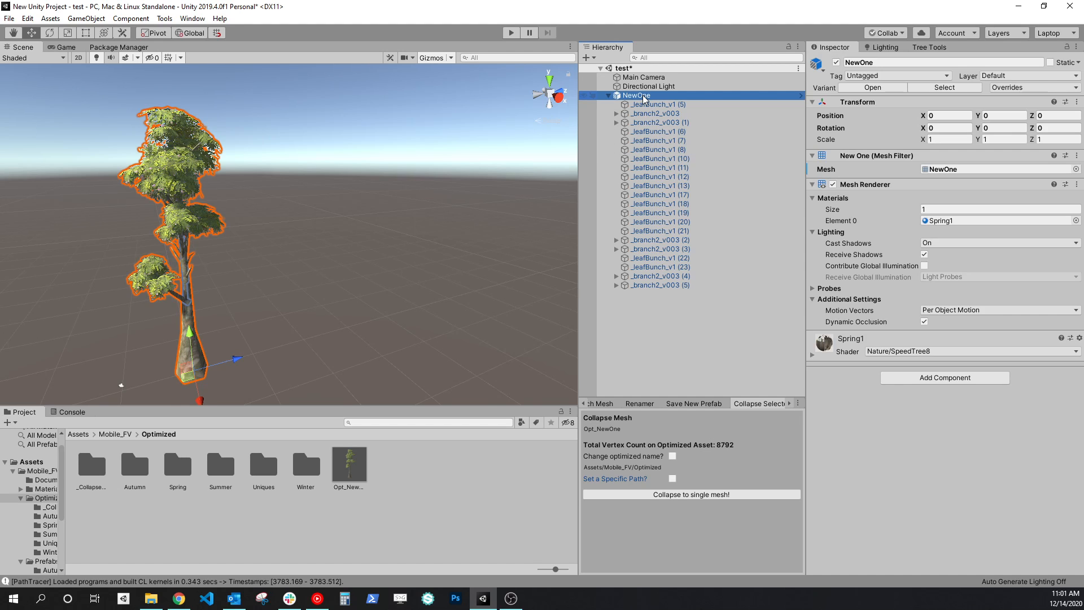
key("Delete")
left_click_drag(350, 465, 643, 243)
left_click(387, 315)
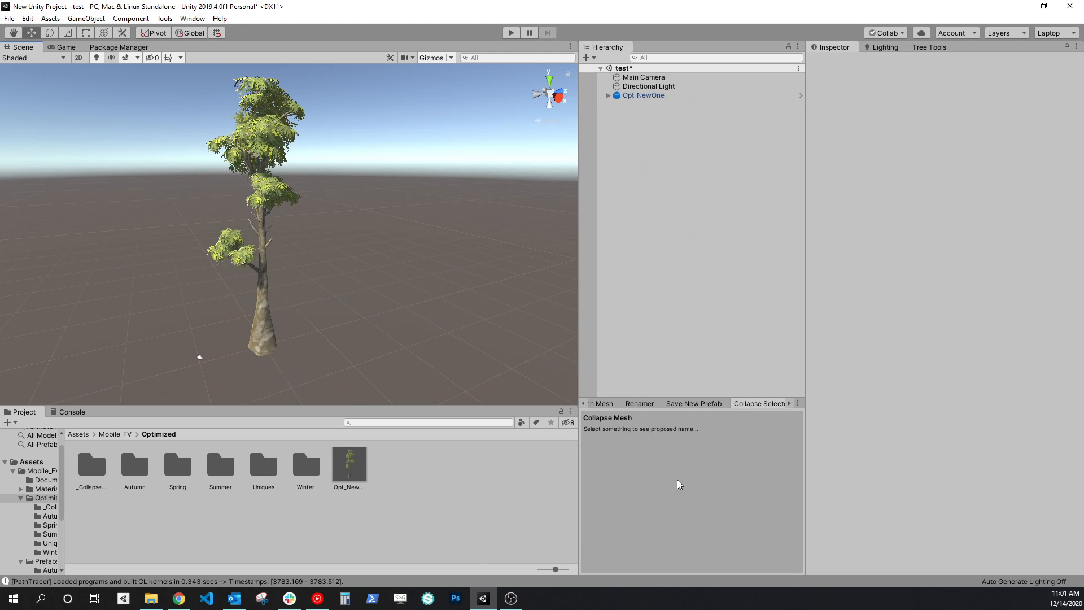
- Inspect the Opt_NewOne_coreMesh_LOD0 child of Opt_NewOne and locate its NewOne mesh in the _CollapsedMeshes folder
left_click(655, 86)
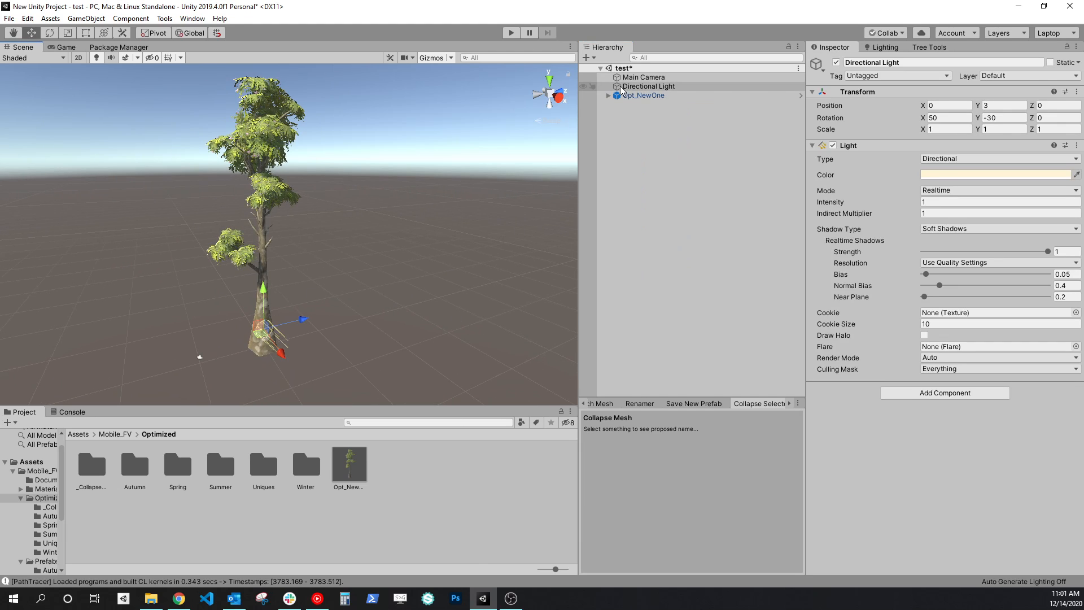
left_click(643, 95)
left_click(609, 96)
left_click(659, 106)
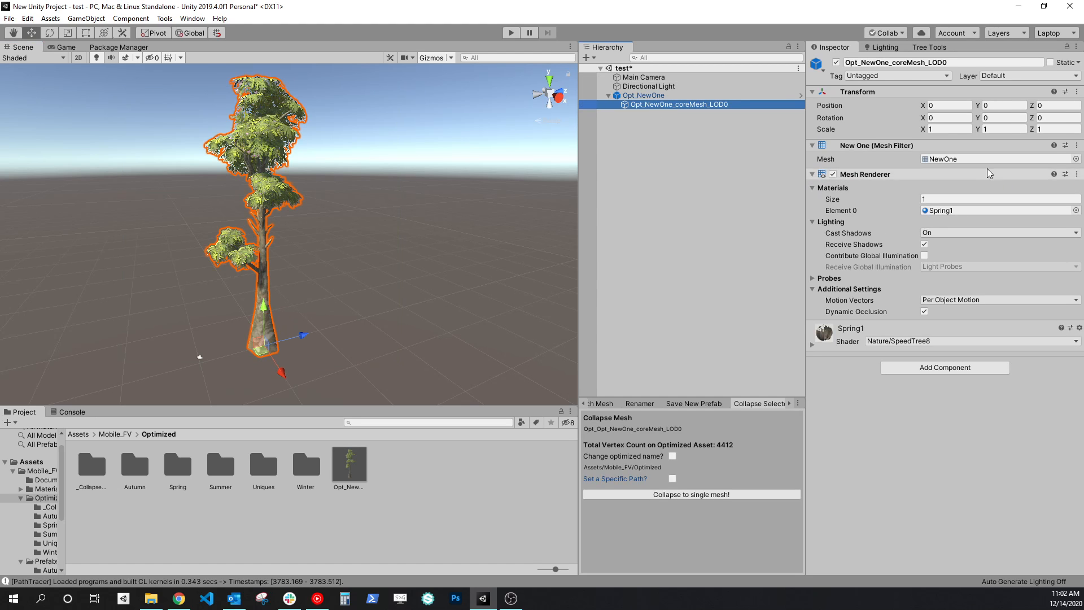
double_click(94, 473)
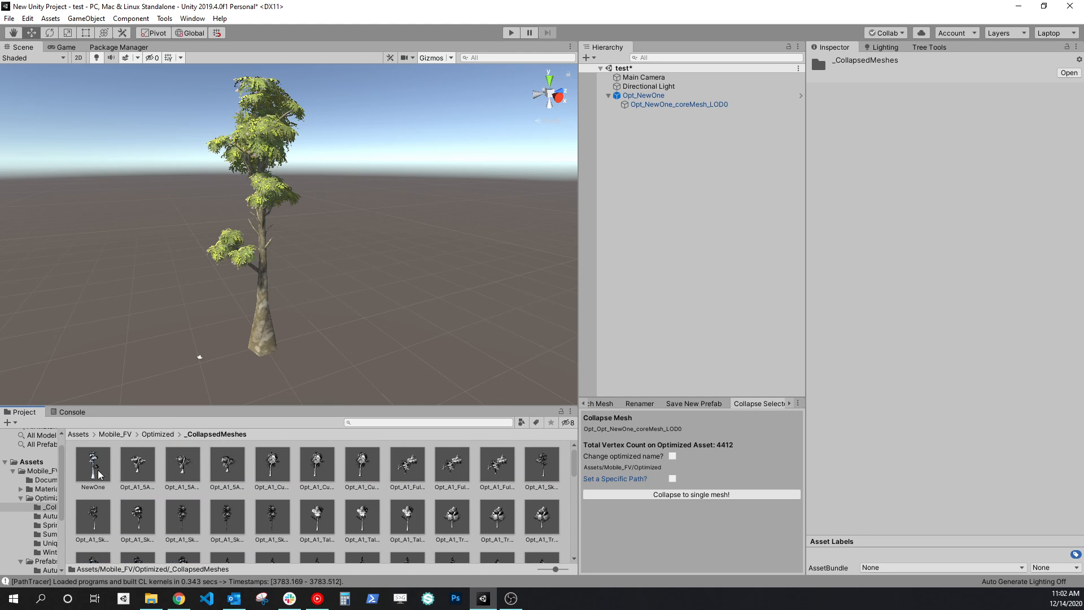
left_click(159, 435)
left_click(265, 330)
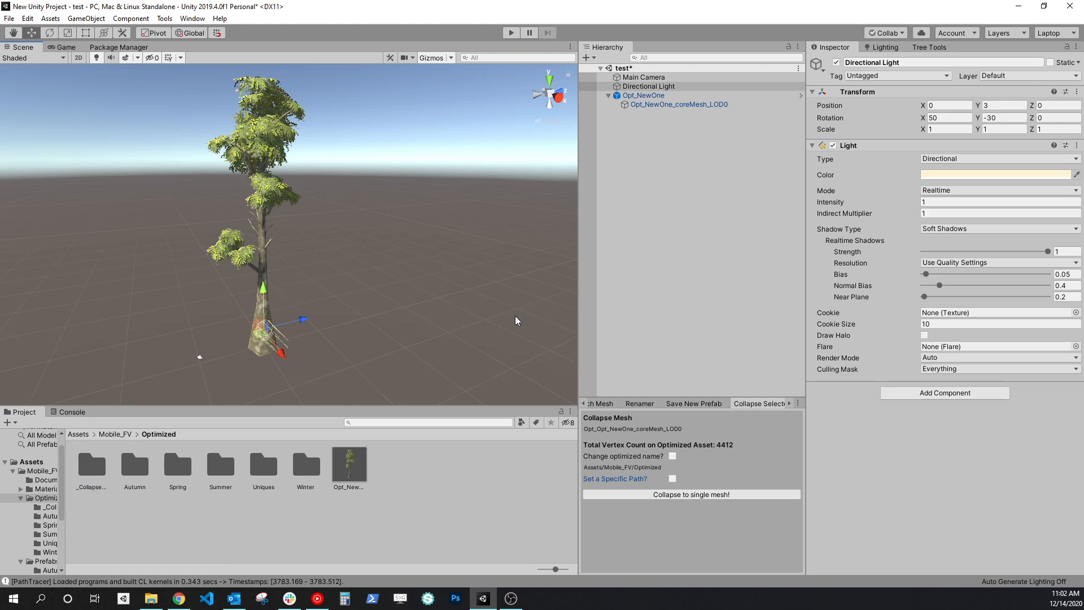
- Examine how Opt_NewOne's LOD Group switches between LOD 0 and Culled at different viewing distances
left_click(655, 96)
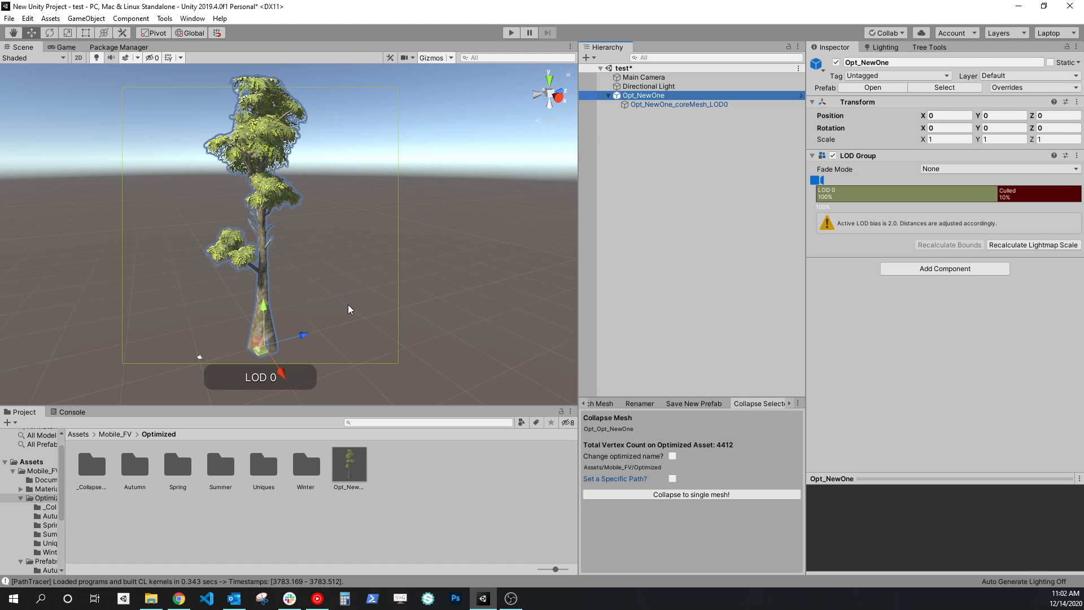
scroll(348, 310, "down", 5)
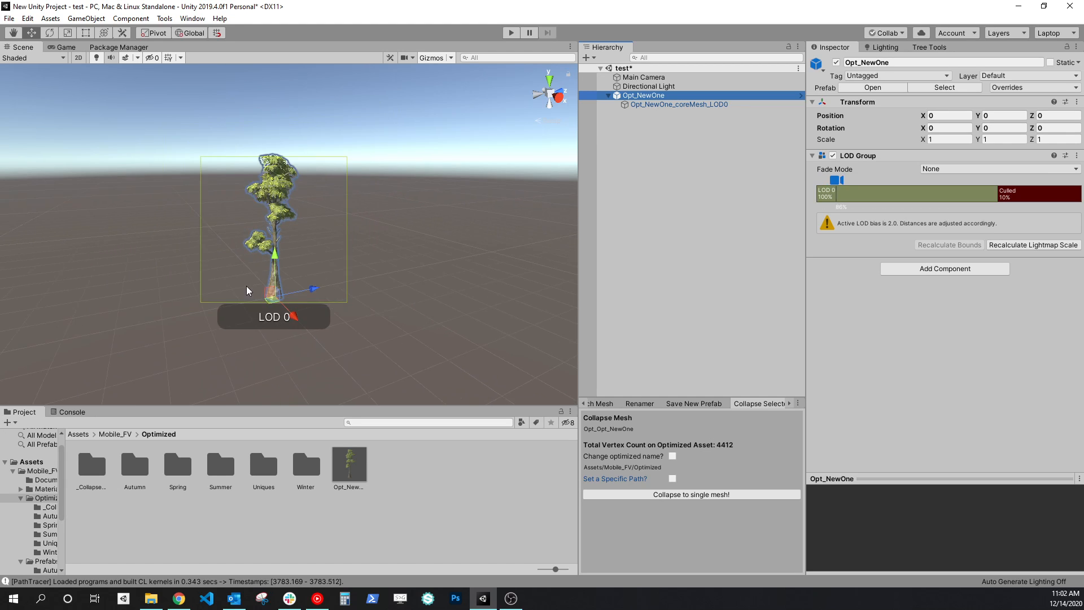
scroll(246, 288, "down", 8)
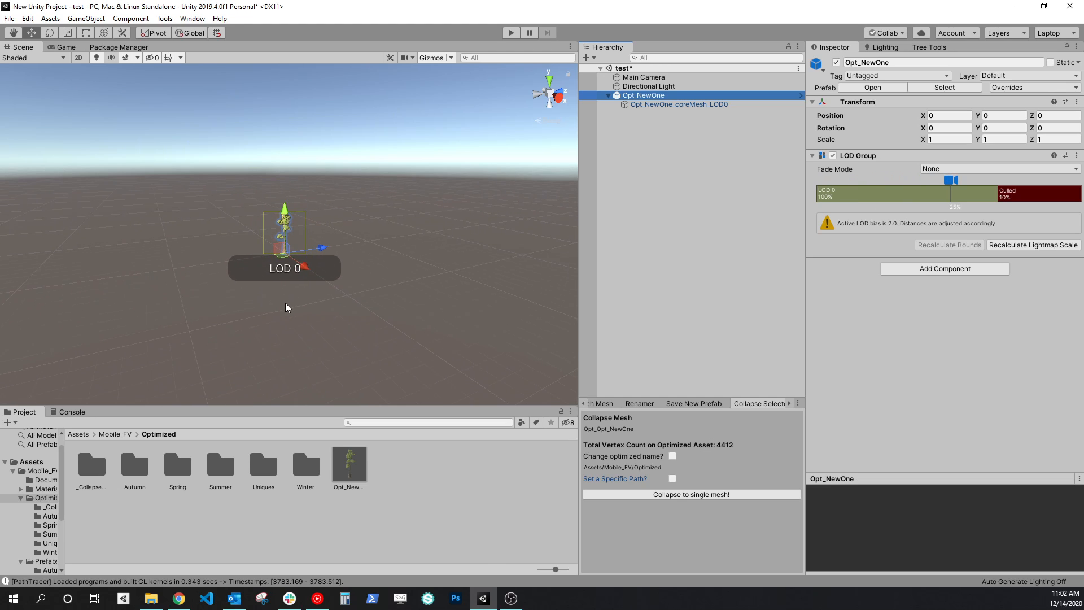
scroll(285, 307, "down", 5)
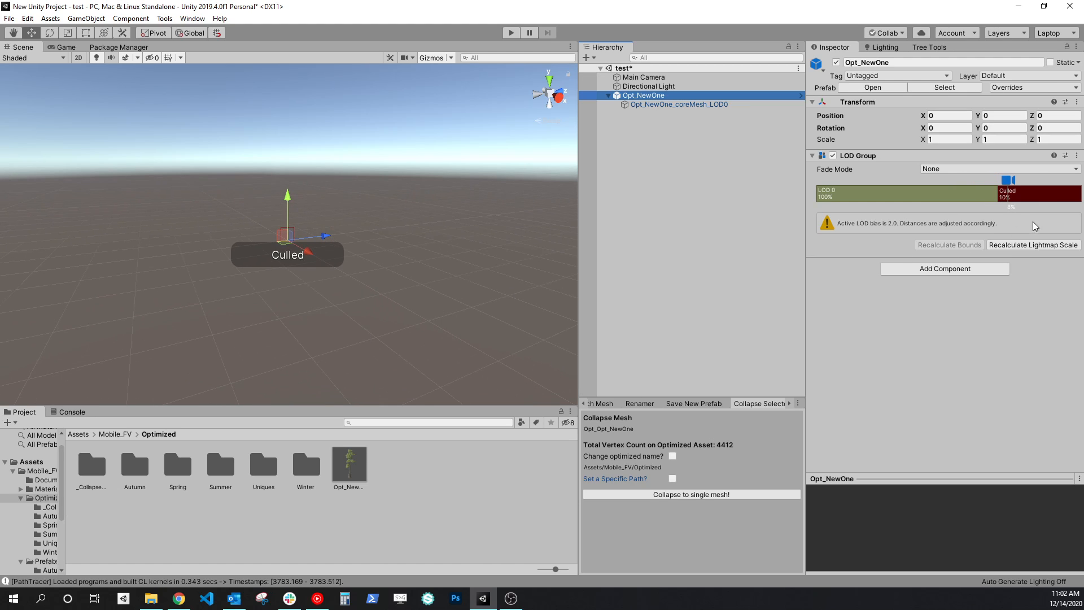
scroll(264, 231, "up", 3)
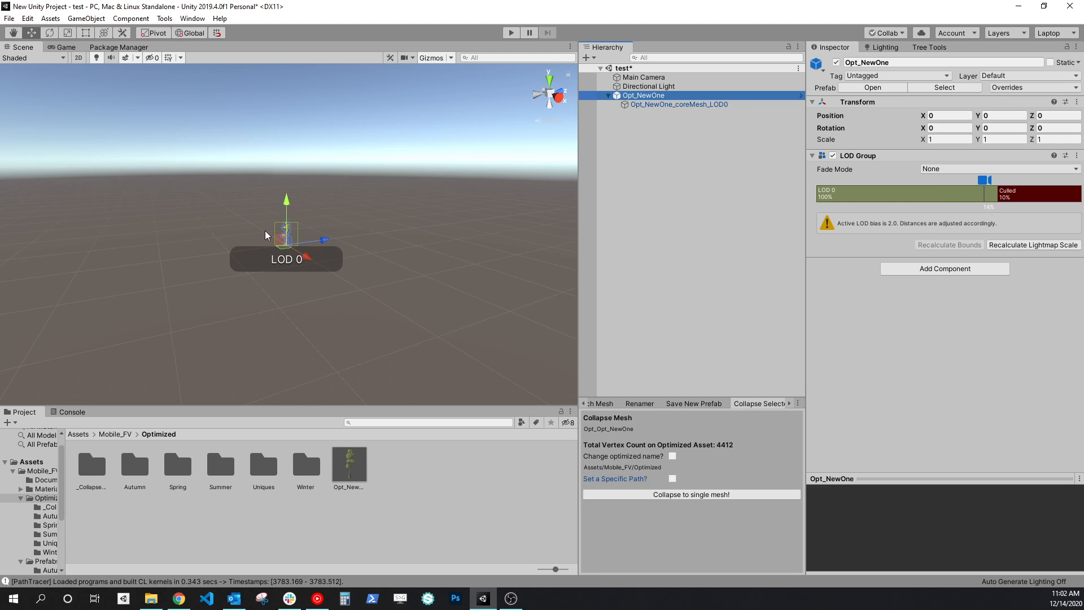
scroll(310, 242, "up", 5)
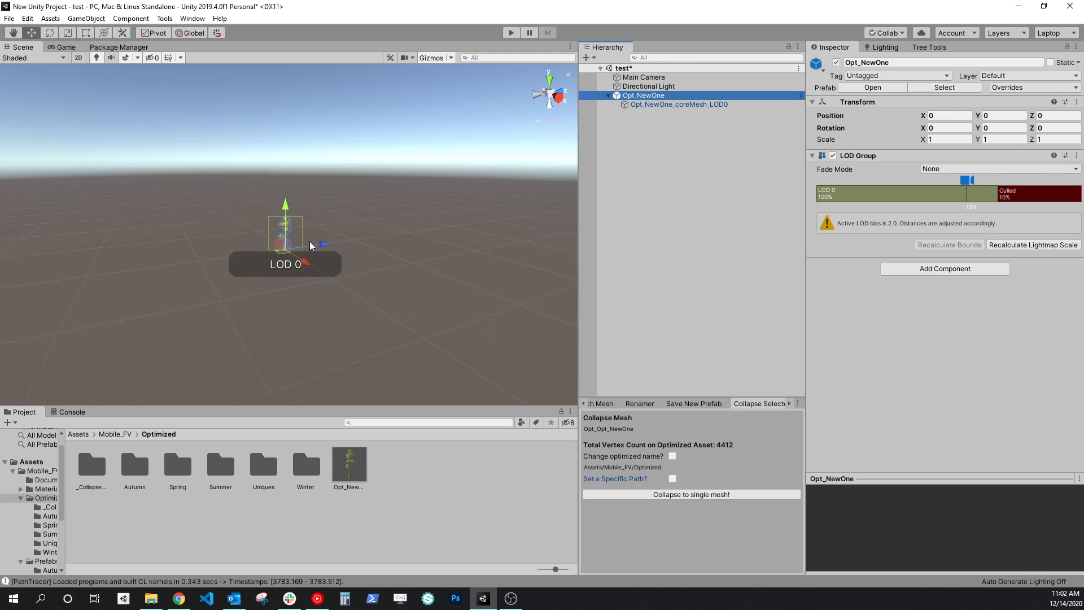
left_click(358, 304)
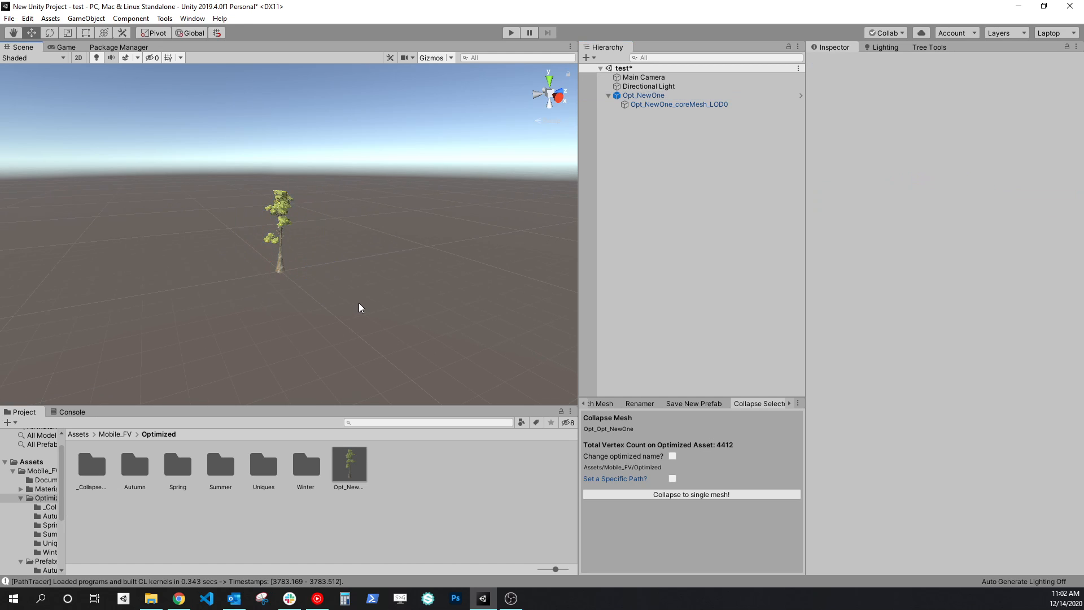
scroll(310, 254, "up", 3)
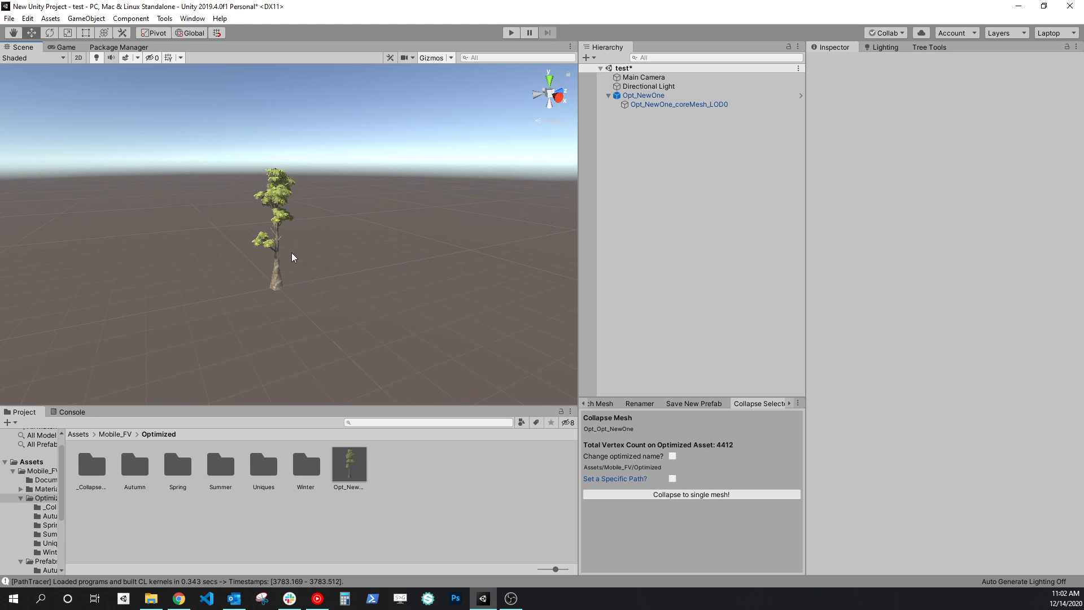
left_click(275, 223)
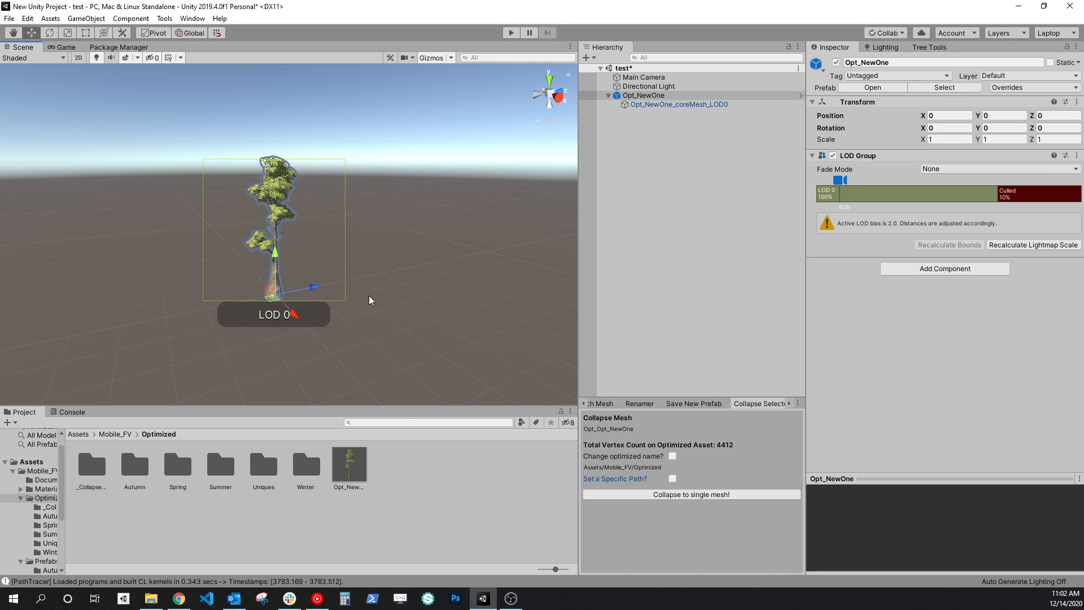
scroll(271, 186, "up", 3)
middle_click_drag(305, 213, 351, 242)
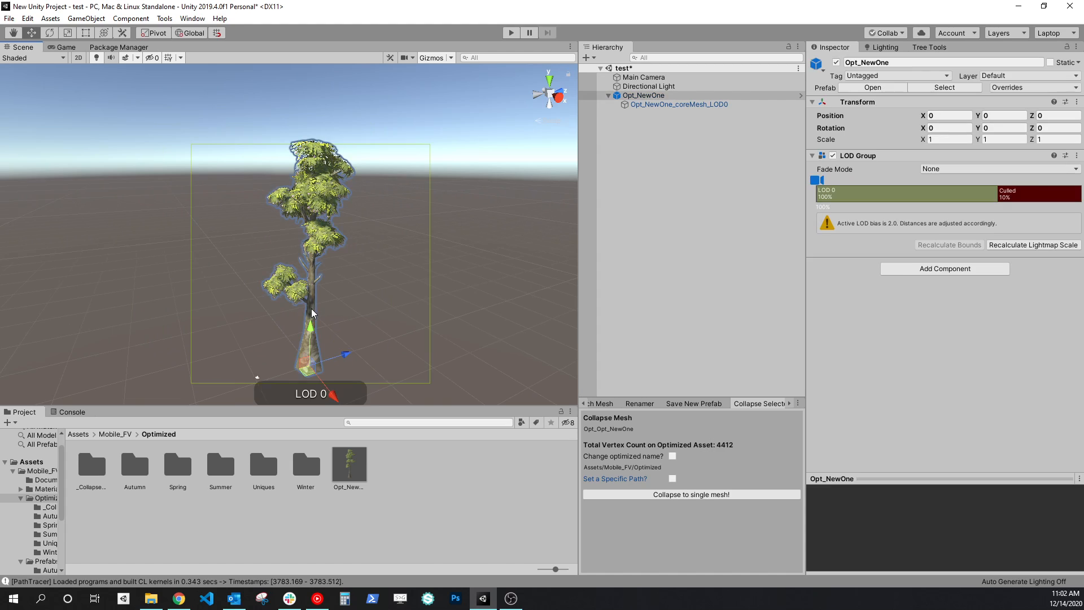
- Replace Opt_NewOne in the scene with the NewOne prefab from the Mobile_FV Prefabs folder
key("Delete")
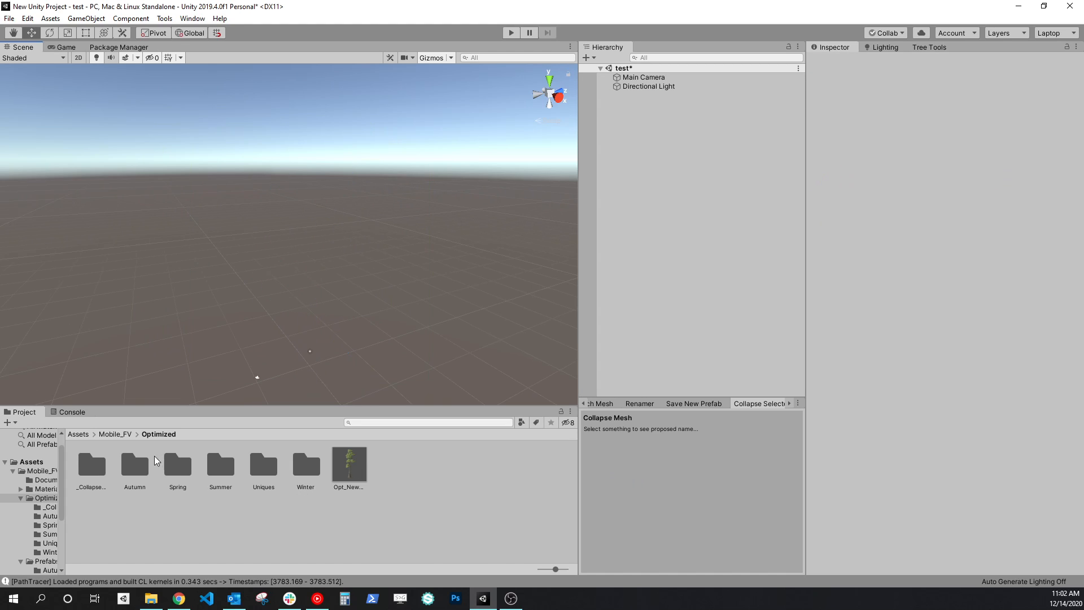
left_click(115, 434)
double_click(213, 468)
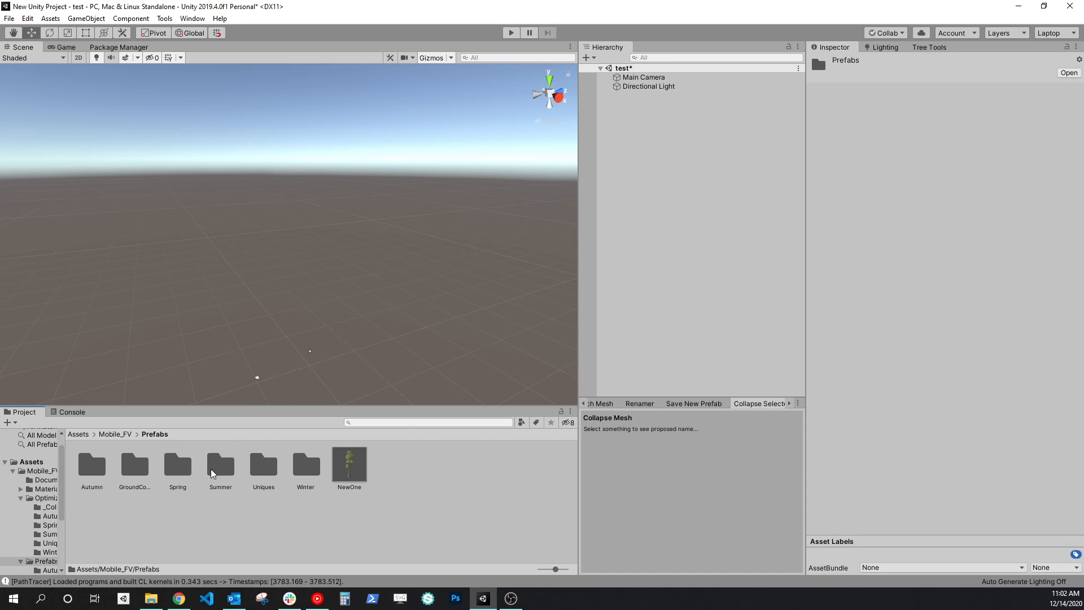
left_click_drag(355, 475, 618, 222)
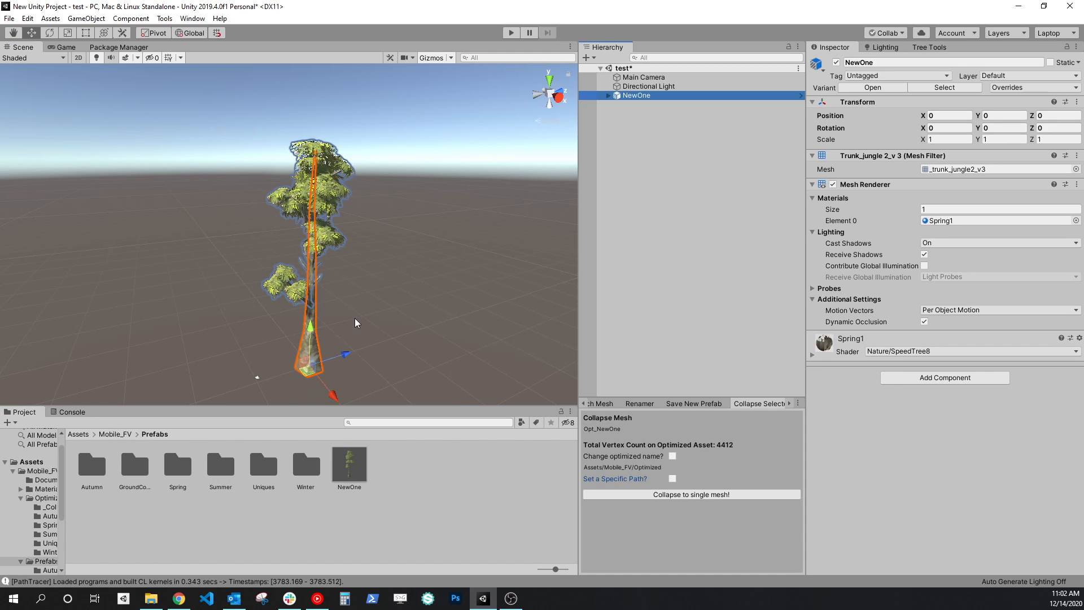
middle_click_drag(355, 318, 314, 183)
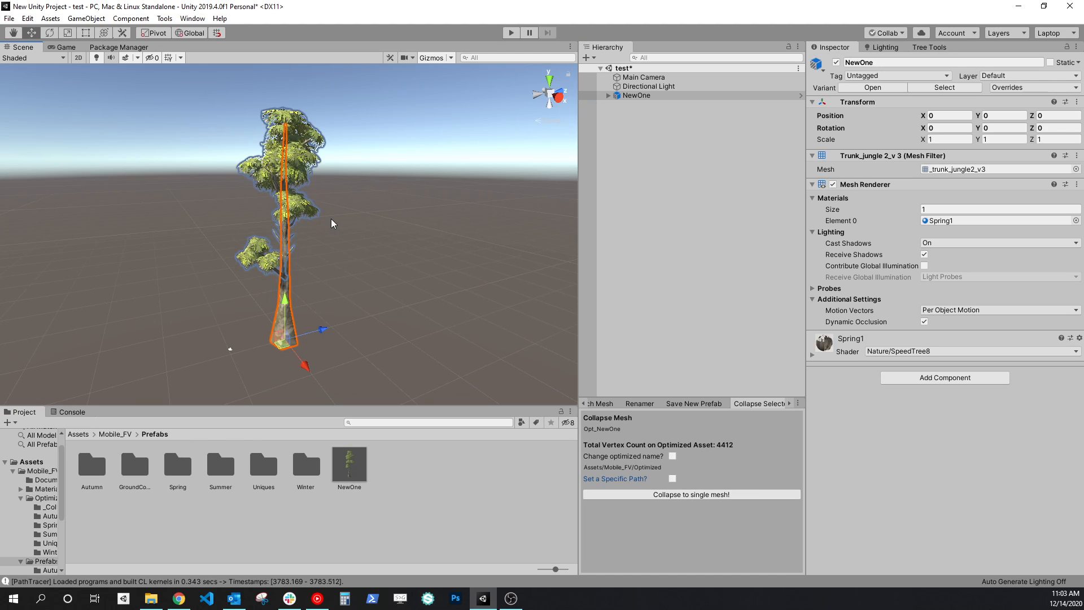
- Duplicate the NewOne tree, space the two copies apart with the duplicate at Z 25, and expand the duplicate's child objects
left_click_drag(283, 348, 442, 310)
key("ctrl+d")
middle_click_drag(464, 216, 343, 228)
scroll(257, 278, "up", 3)
left_click(608, 105)
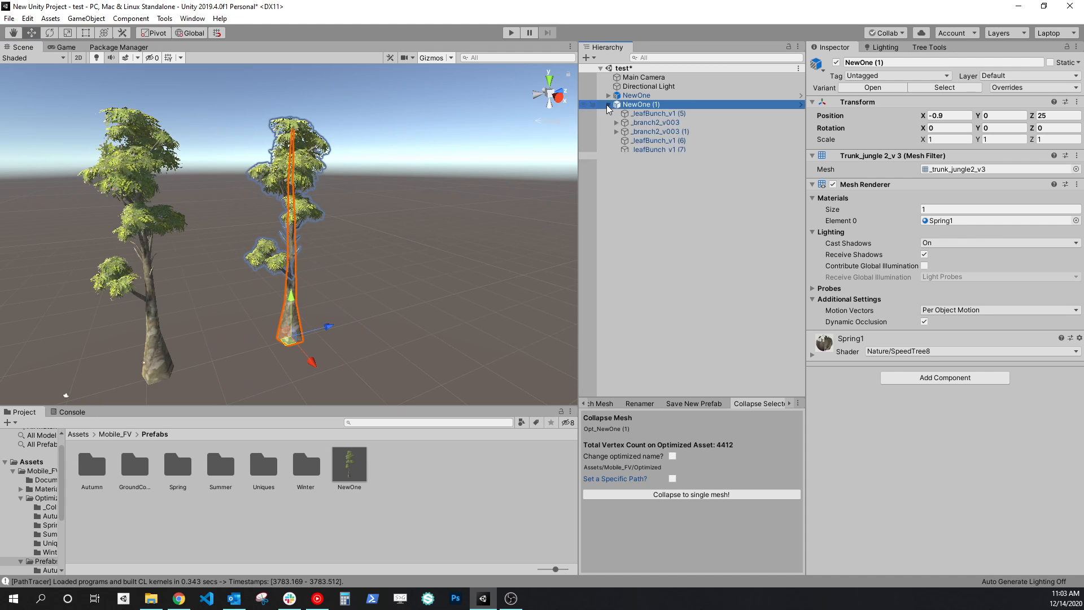
- Deactivate _leafBunch_v1 (4) under _branch2_v003 (4) and _leafBunch_v1 (6) under _branch2_v003 (2) on the duplicate tree
left_click(264, 253)
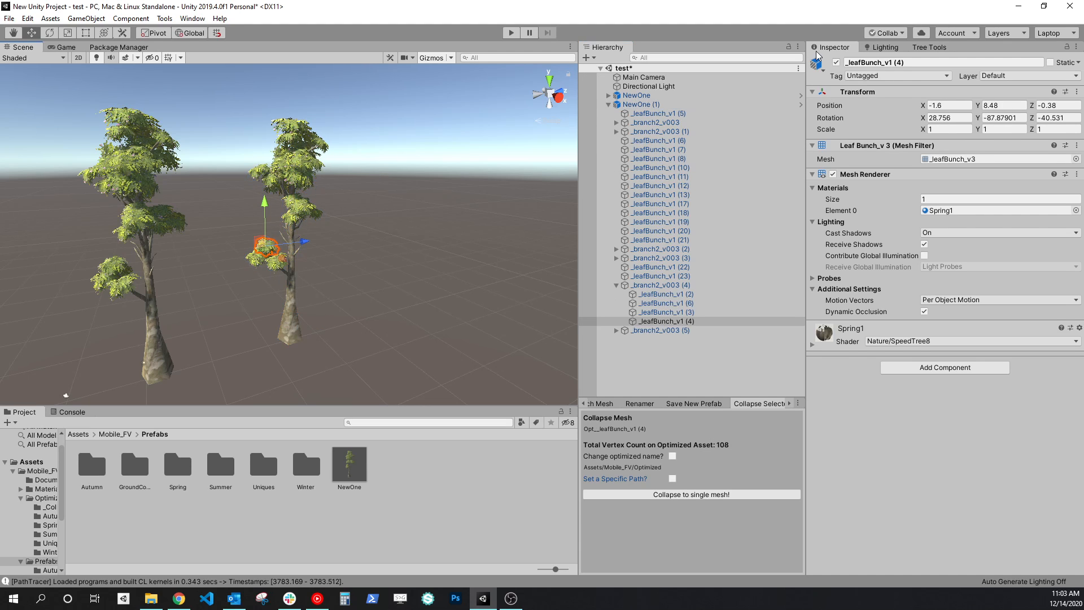
left_click(837, 62)
left_click(317, 305)
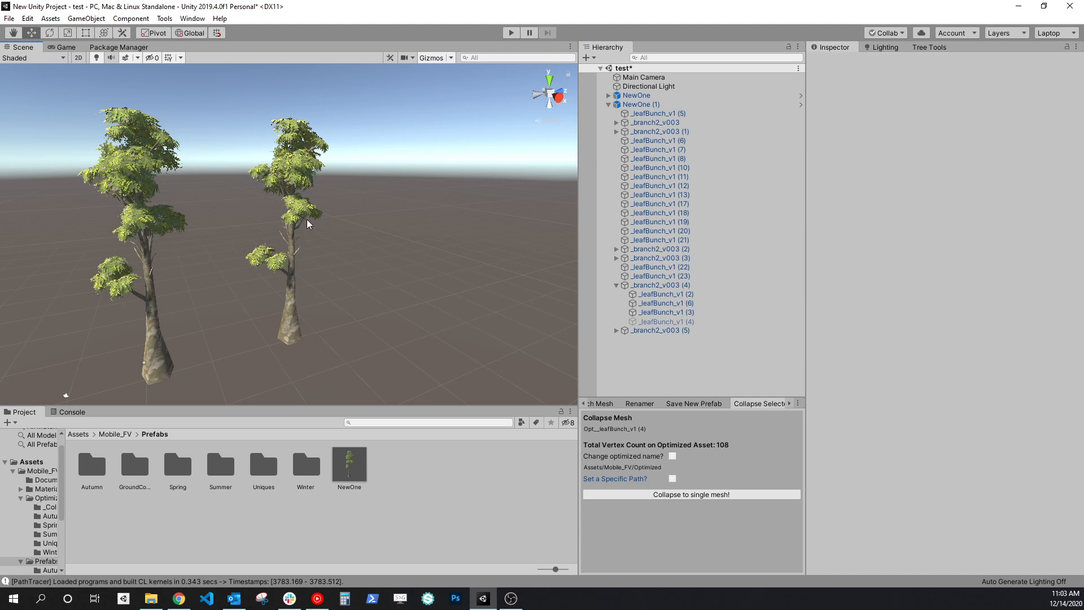
left_click(307, 219)
left_click(303, 206)
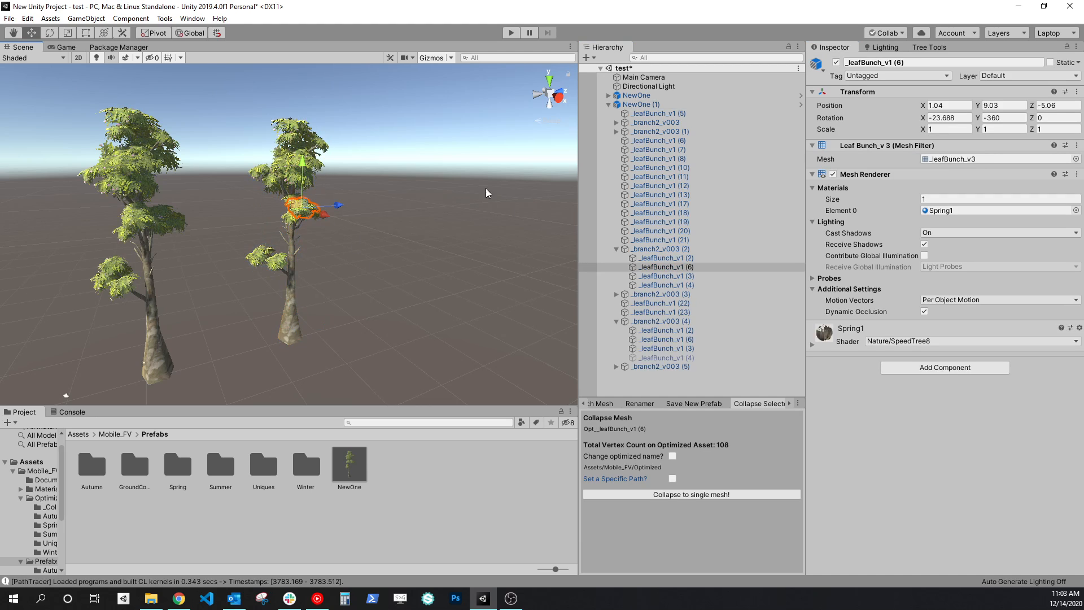
left_click(836, 63)
left_click(265, 168)
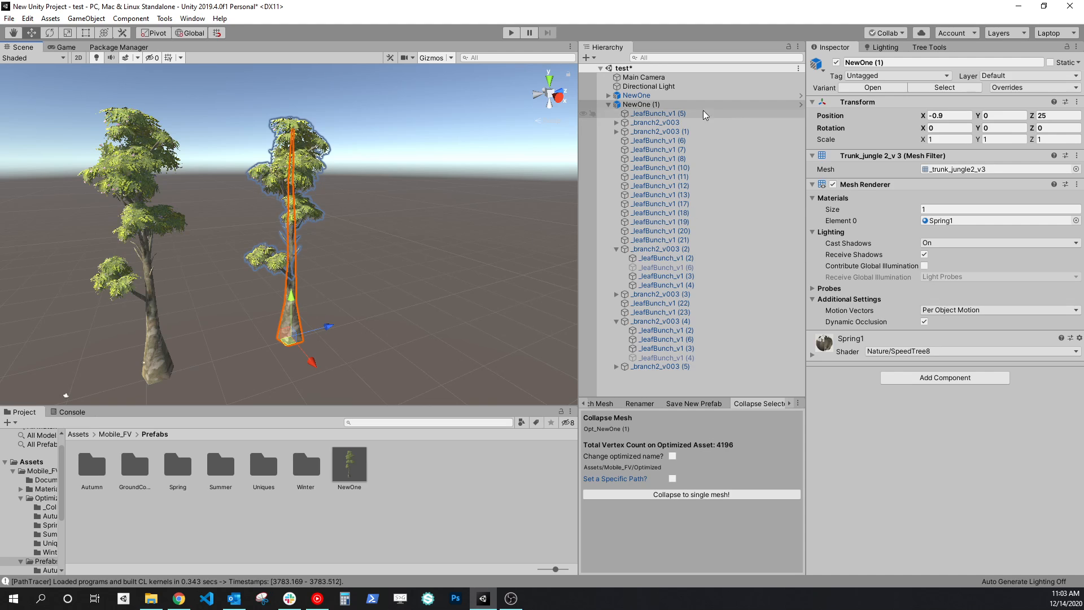
left_click(415, 286)
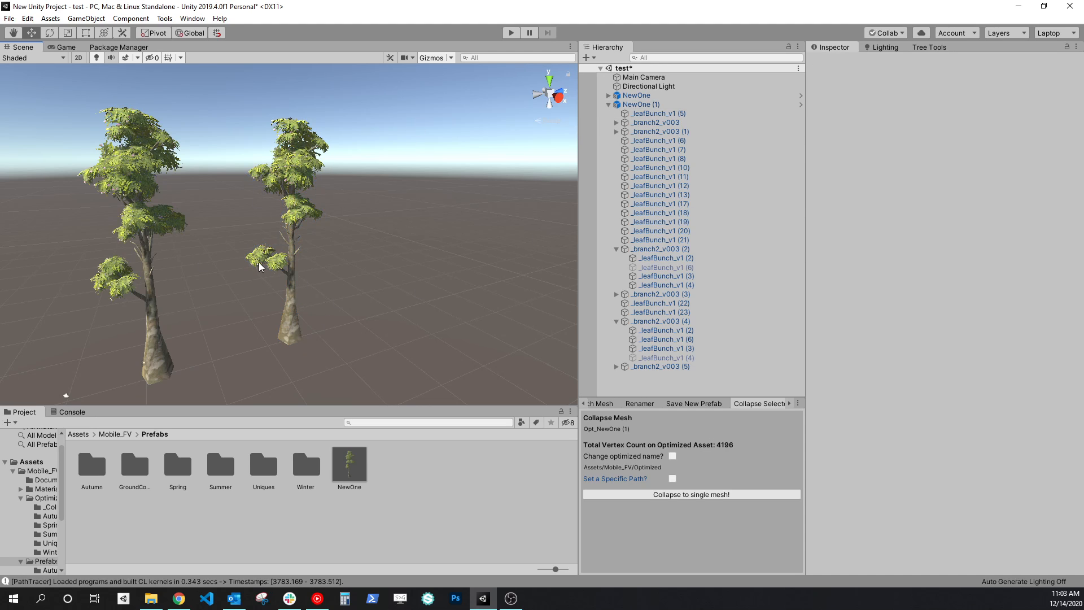
- Replace the modified duplicate tree with a fresh NewOne prefab instance, move it to Z 29.2 and expand its child objects
left_click(290, 331)
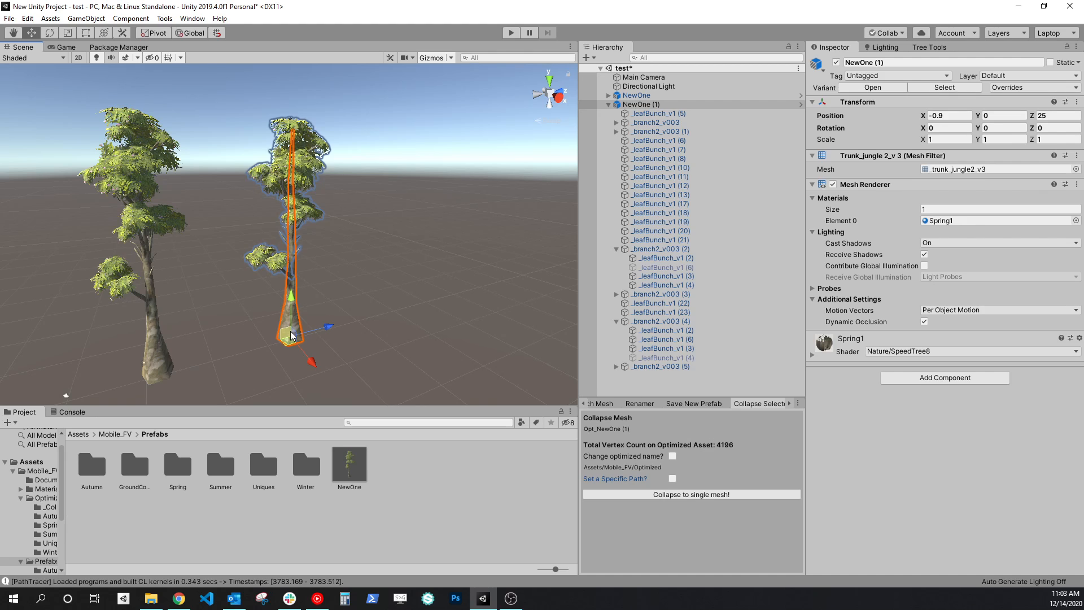
key("Delete")
left_click(150, 355)
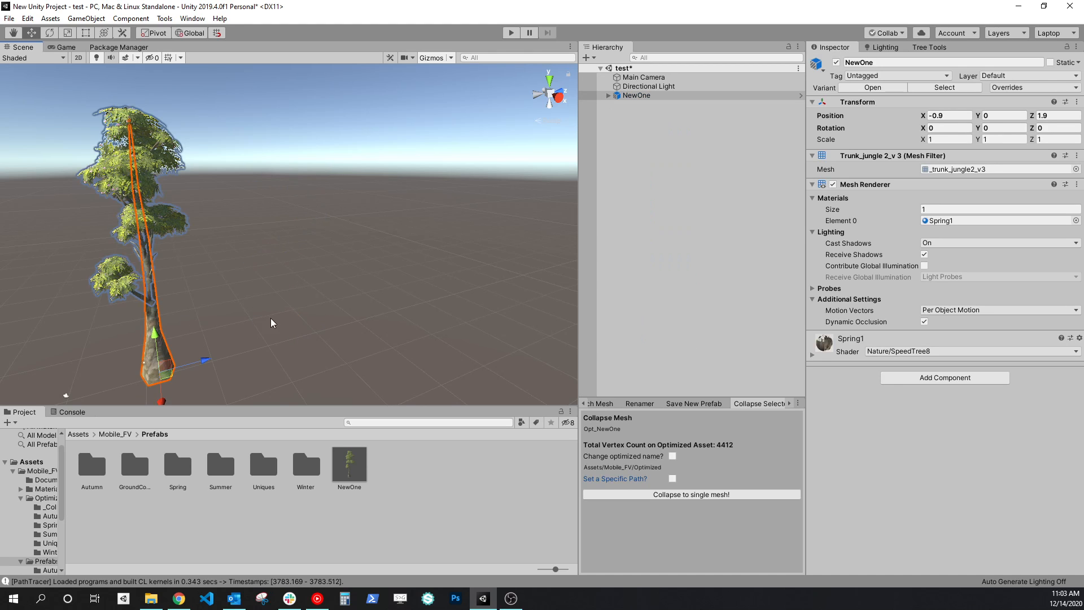
middle_click_drag(270, 318, 353, 301)
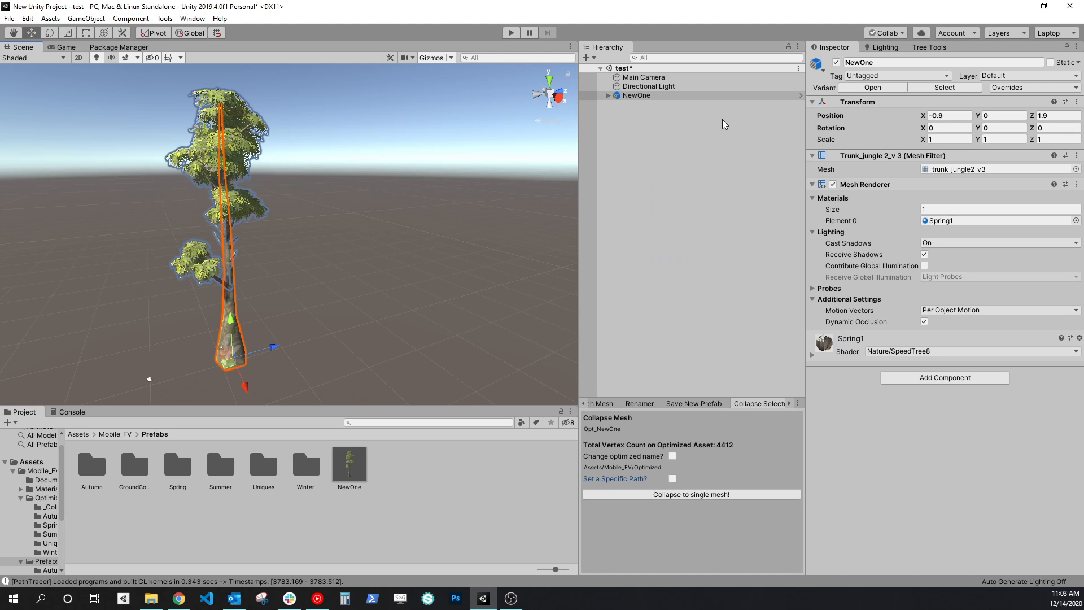
left_click_drag(361, 471, 243, 243)
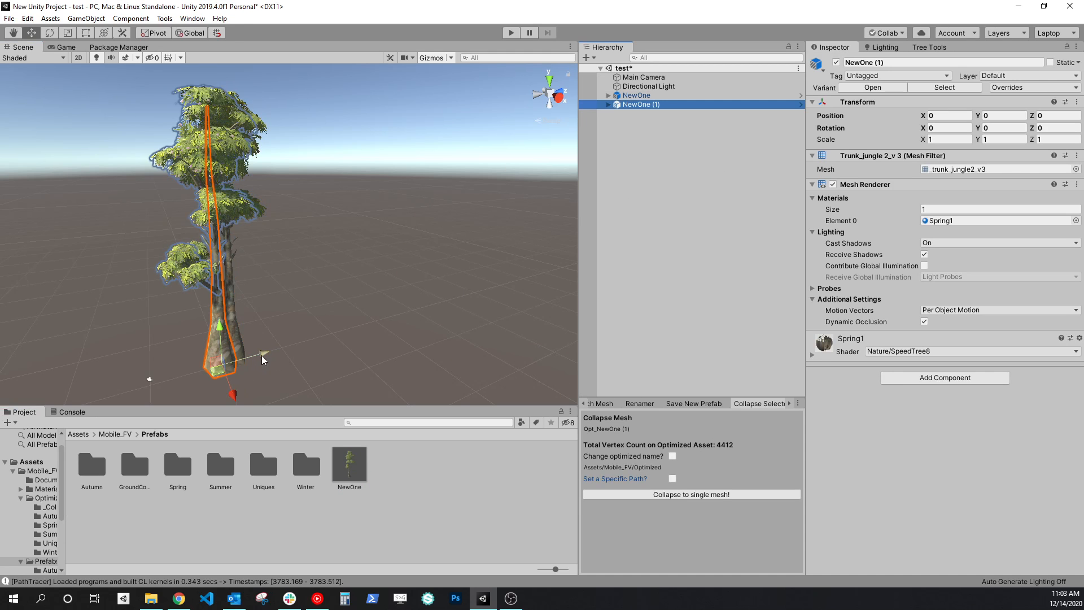
left_click_drag(262, 355, 454, 282)
left_click(608, 104)
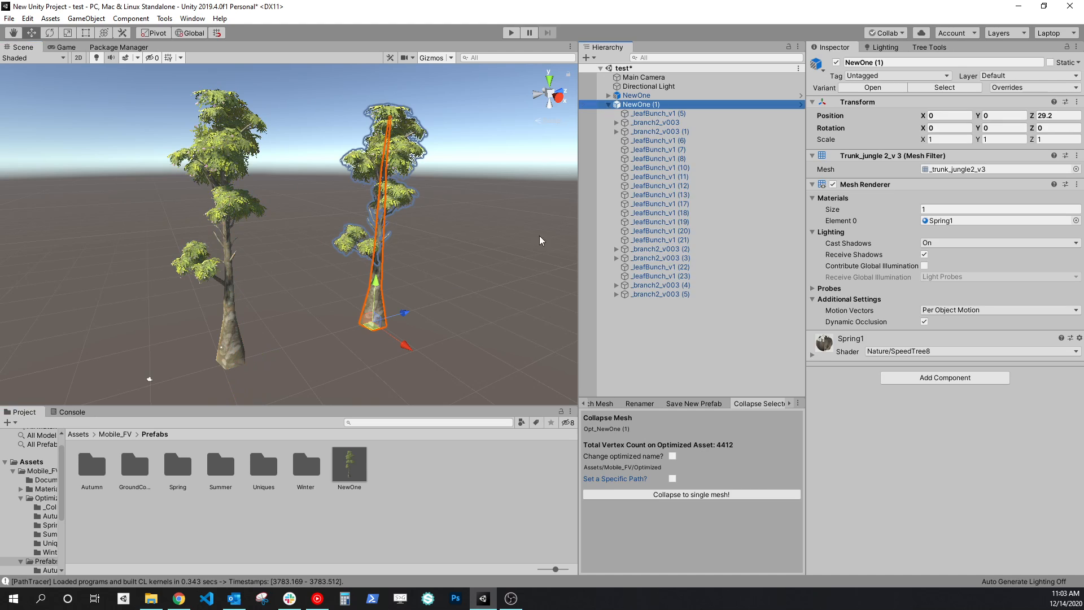
- Delete both NewOne trees from the scene
left_click(300, 385)
left_click(113, 434)
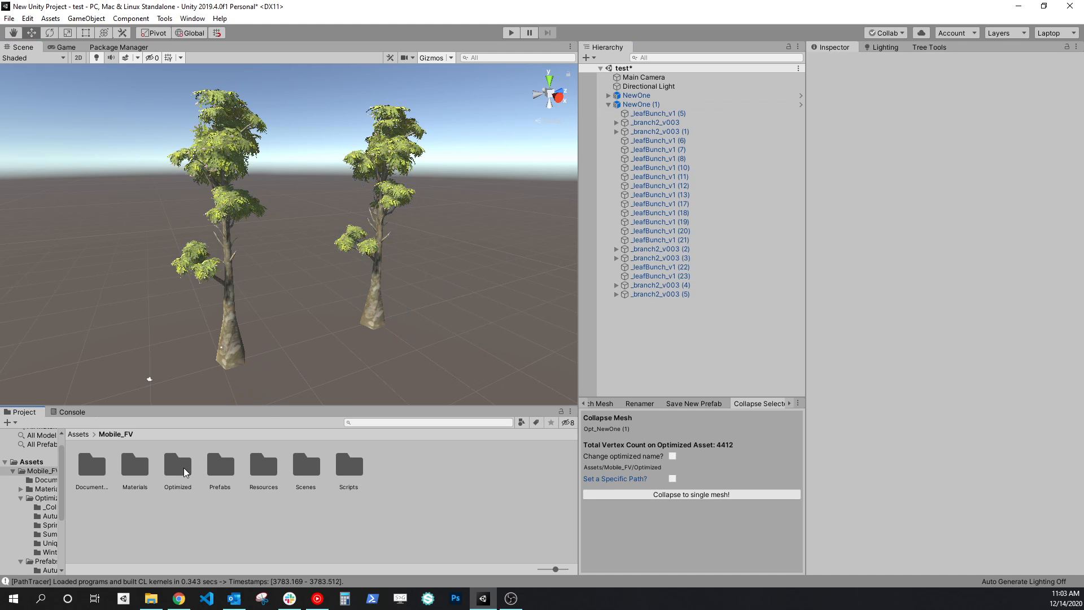
left_click(650, 97)
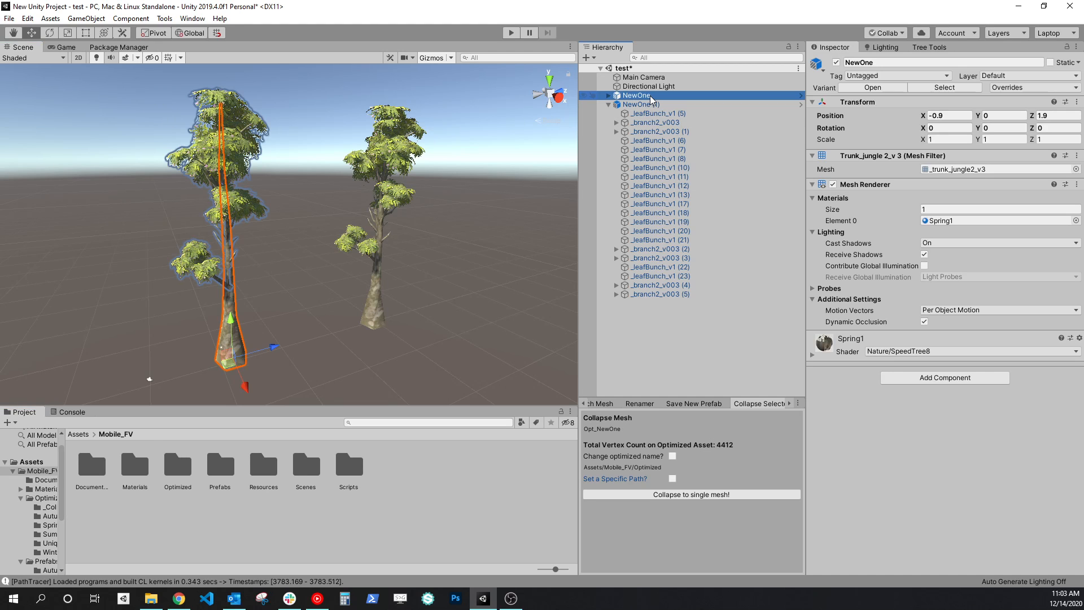
key("Delete")
left_click(650, 97)
key("Delete")
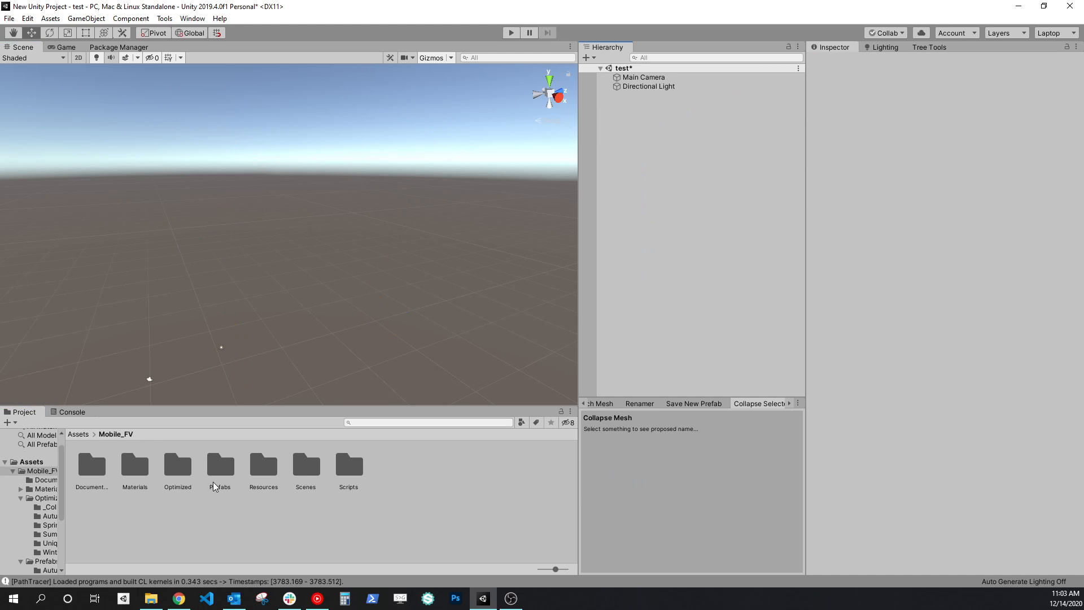
- Reimport the Uniques folder inside Mobile_FV/Optimized
double_click(178, 465)
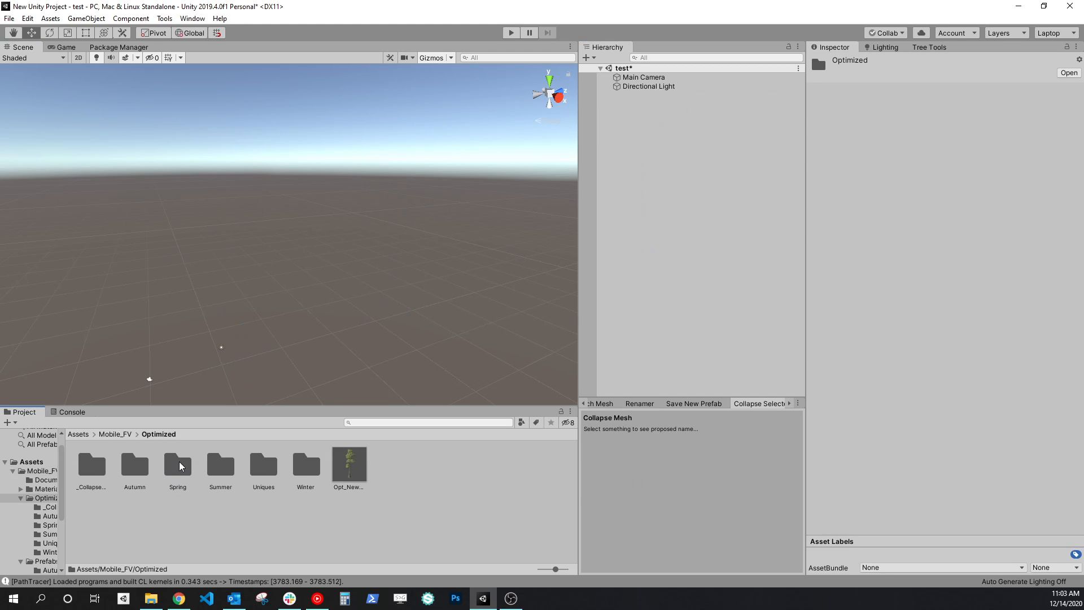
double_click(274, 479)
left_click(158, 435)
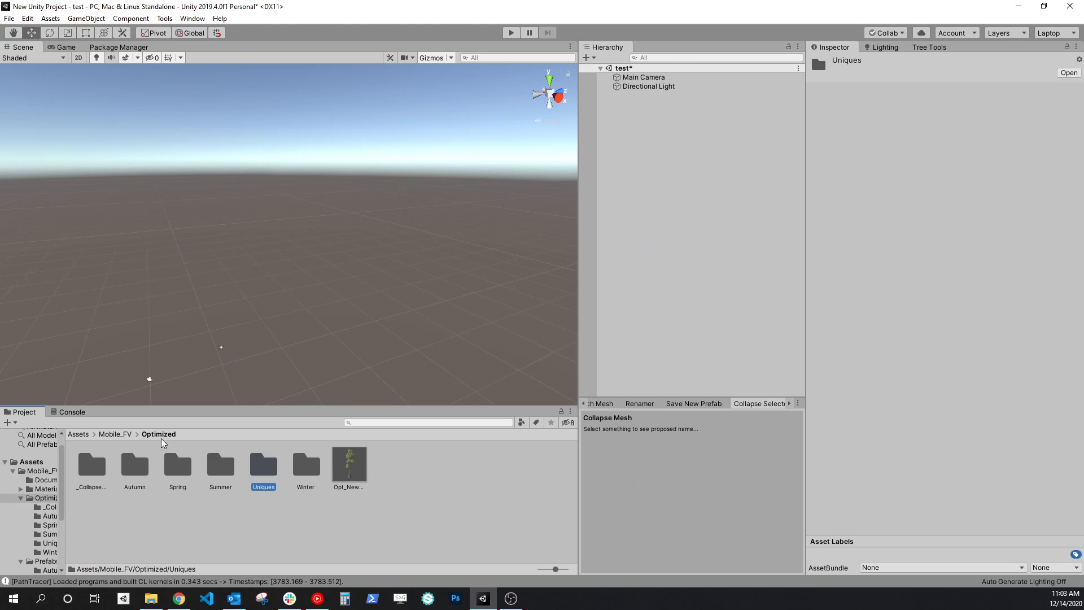
double_click(257, 467)
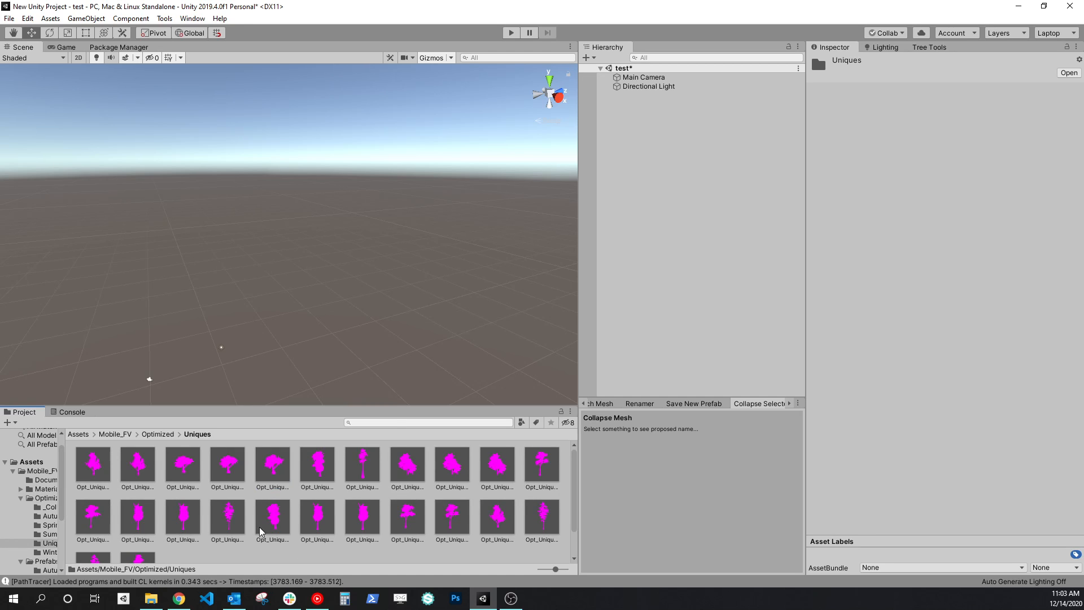
right_click(233, 549)
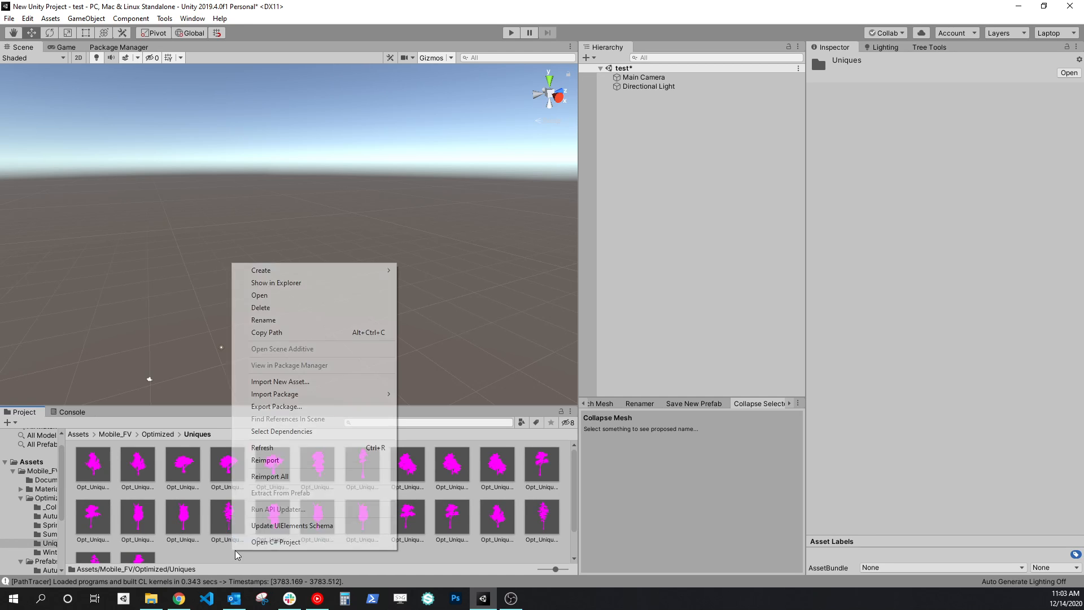
left_click(270, 460)
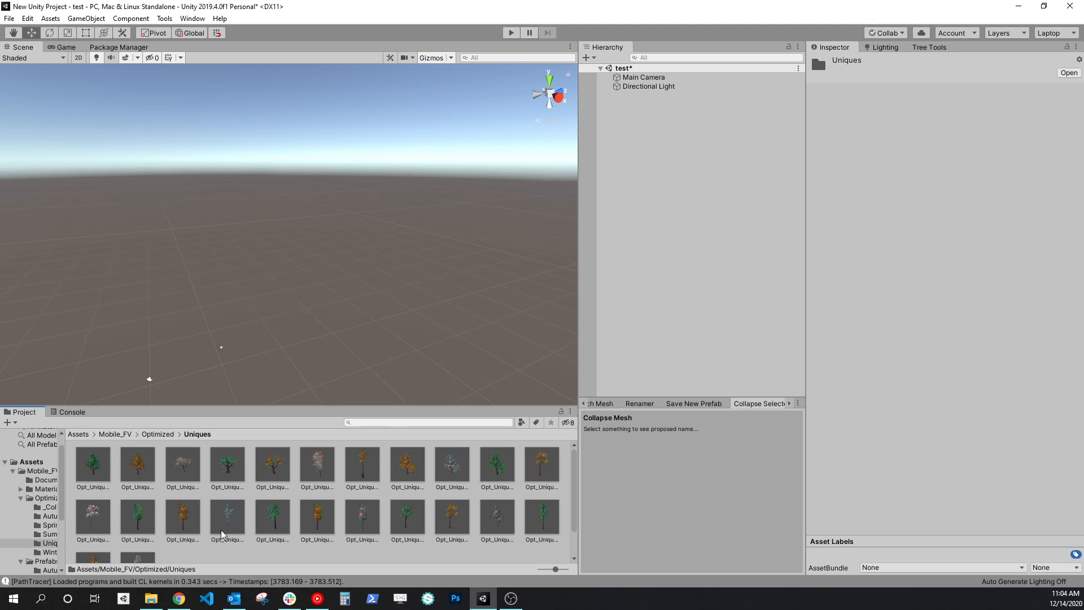
- Add the Opt_Unique_SkinnyBunches_v3 prefab to the scene at the origin
left_click_drag(96, 514, 690, 158)
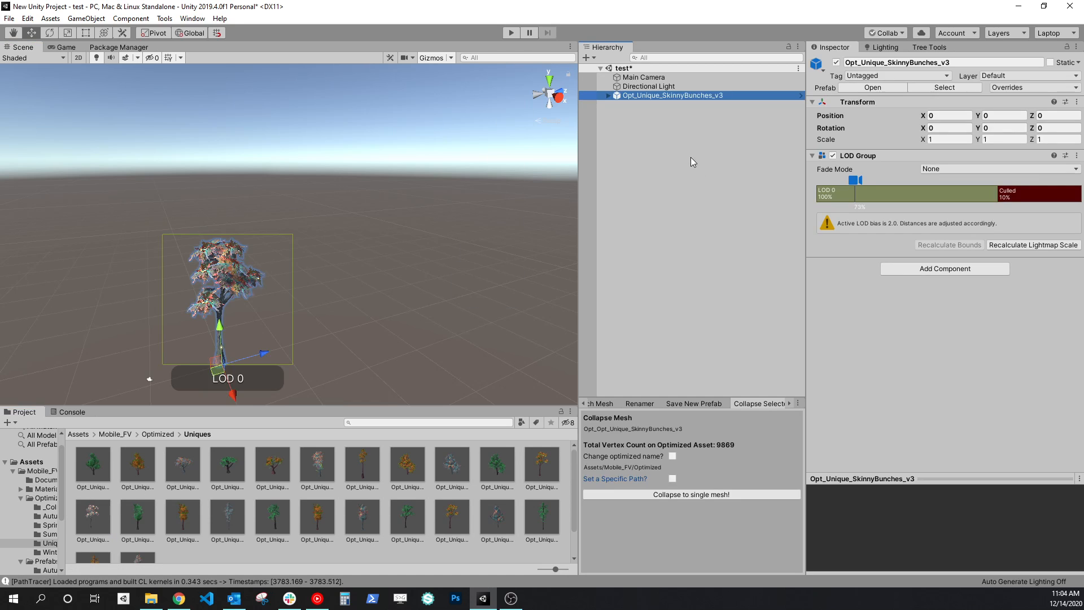
left_click_drag(389, 293, 429, 287, "alt")
left_click(428, 287)
scroll(257, 255, "up", 2)
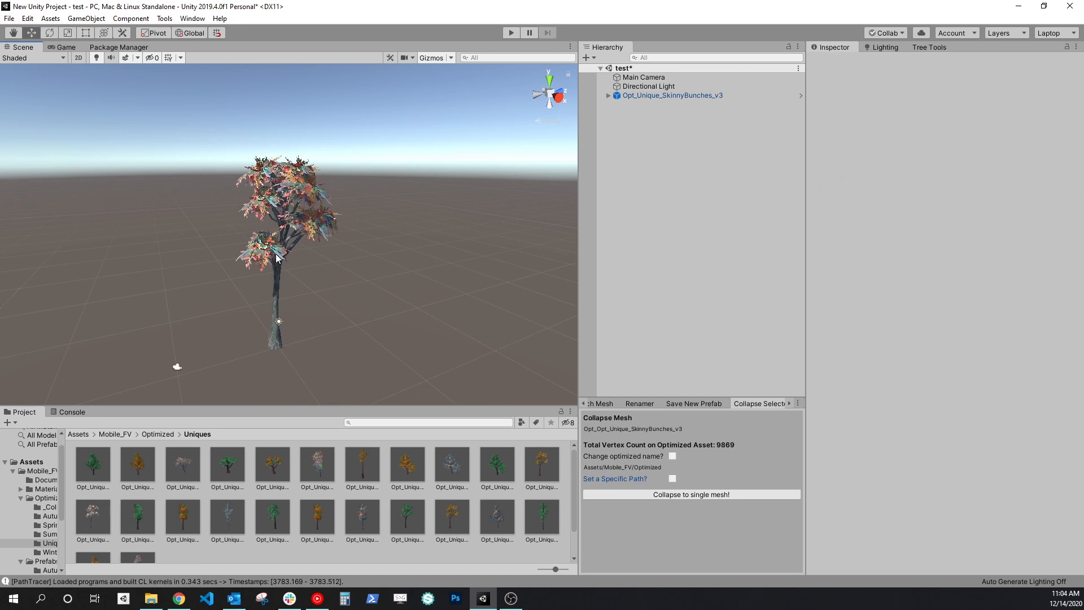
- Examine the SkinnyBunches tree's LOD Group along with its Save New Prefab and Collapse Mesh options
left_click(276, 272)
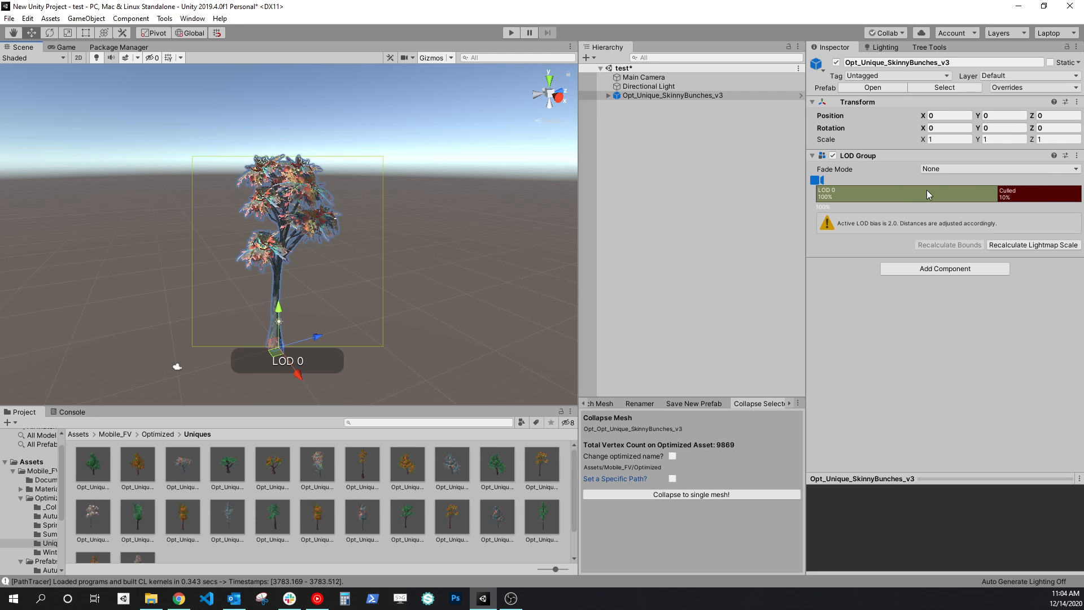
left_click(406, 273)
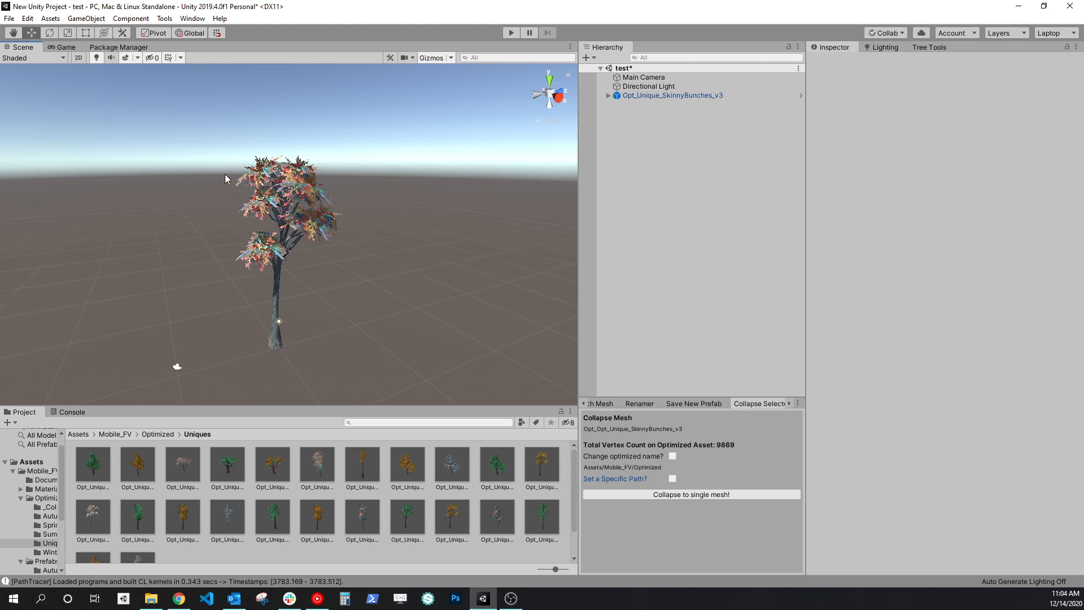
left_click(277, 296)
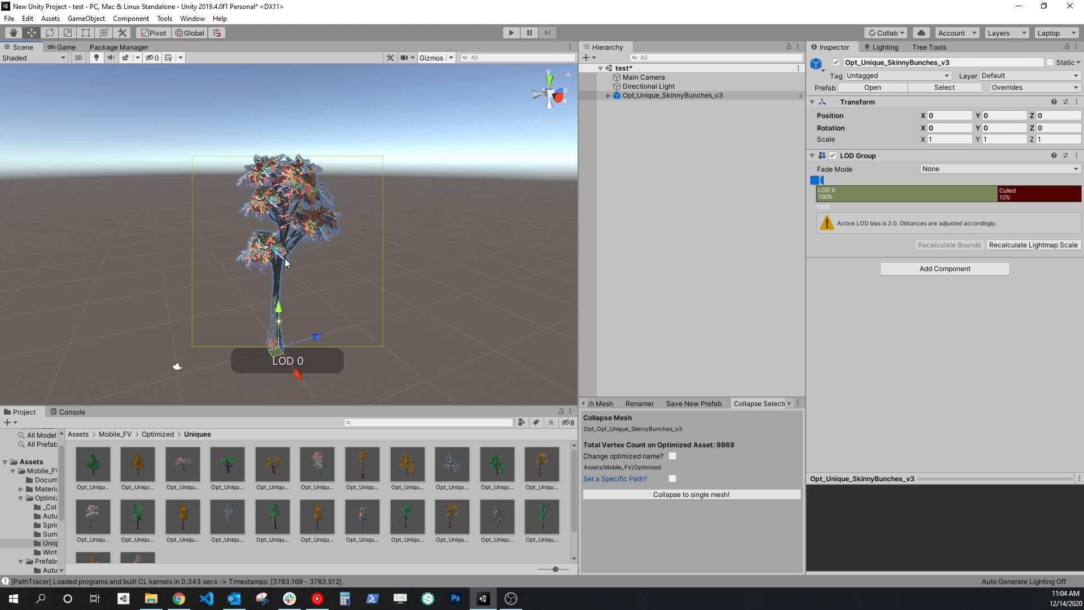
left_click(141, 261)
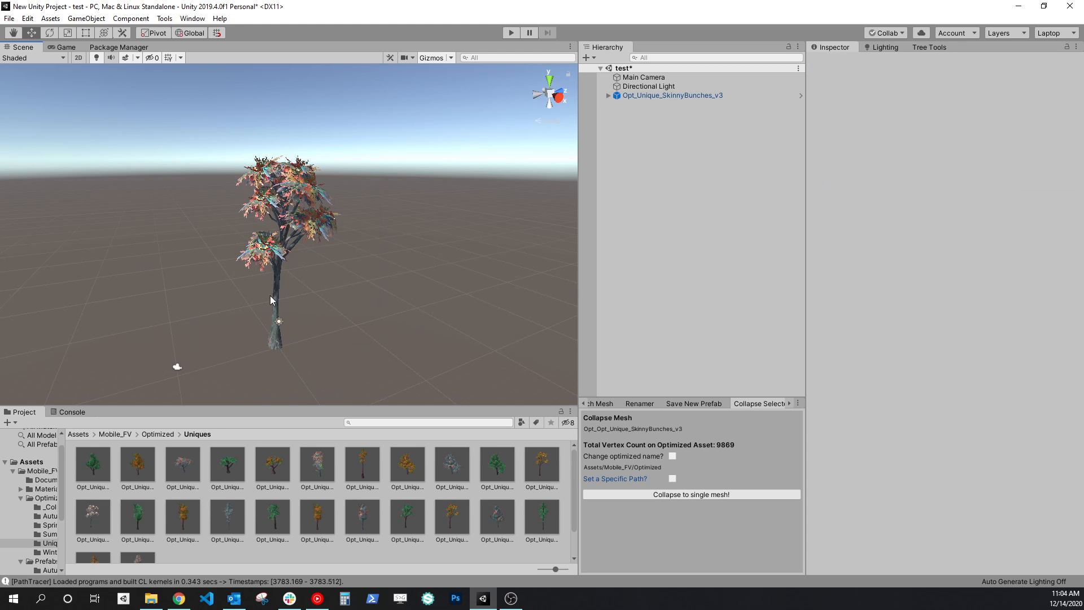
left_click(690, 404)
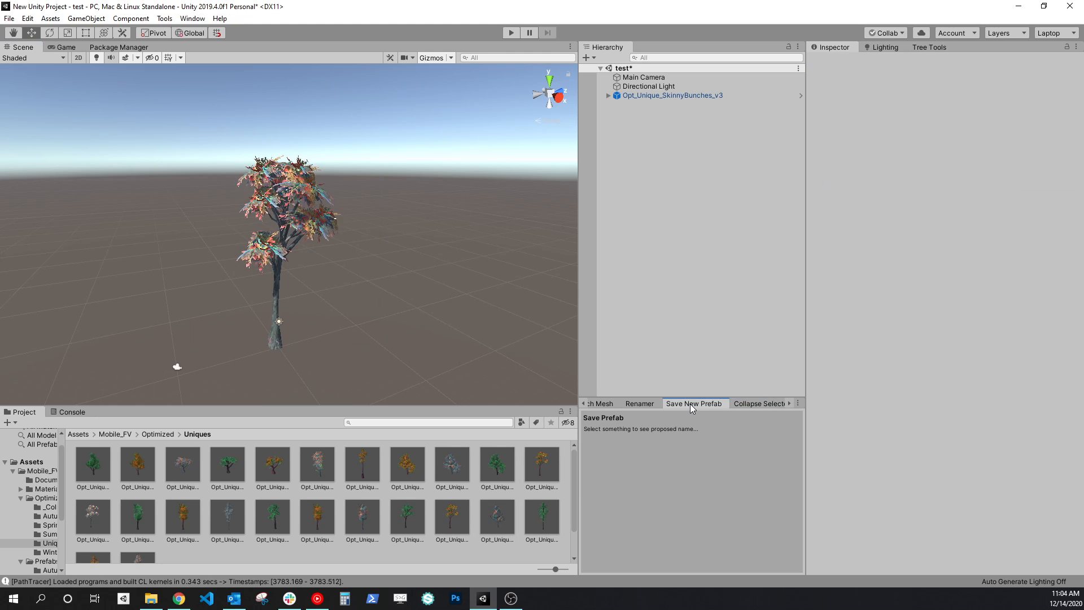
left_click(277, 283)
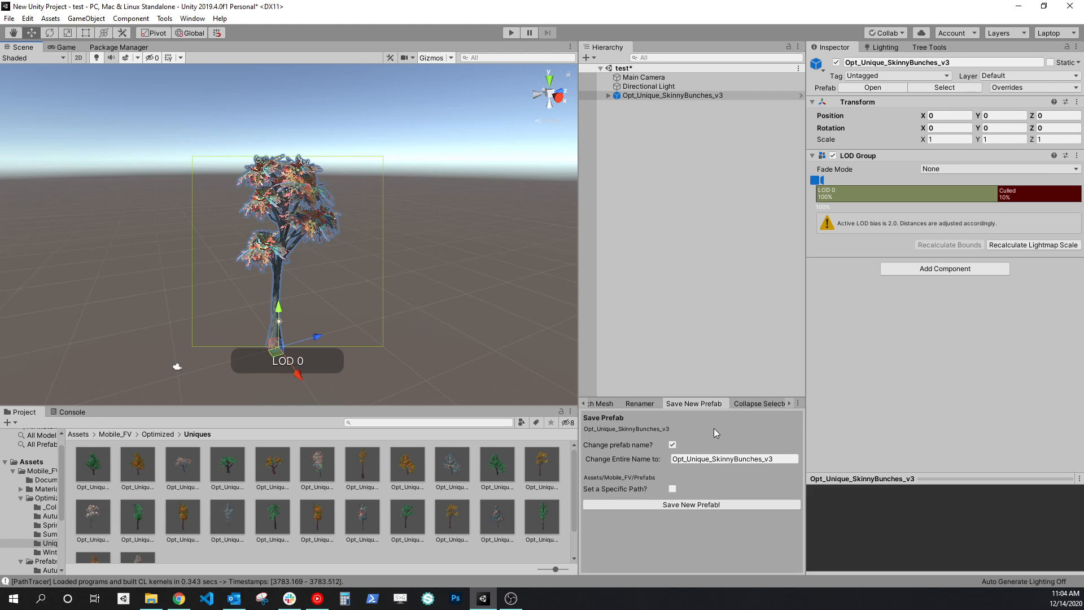
left_click(755, 405)
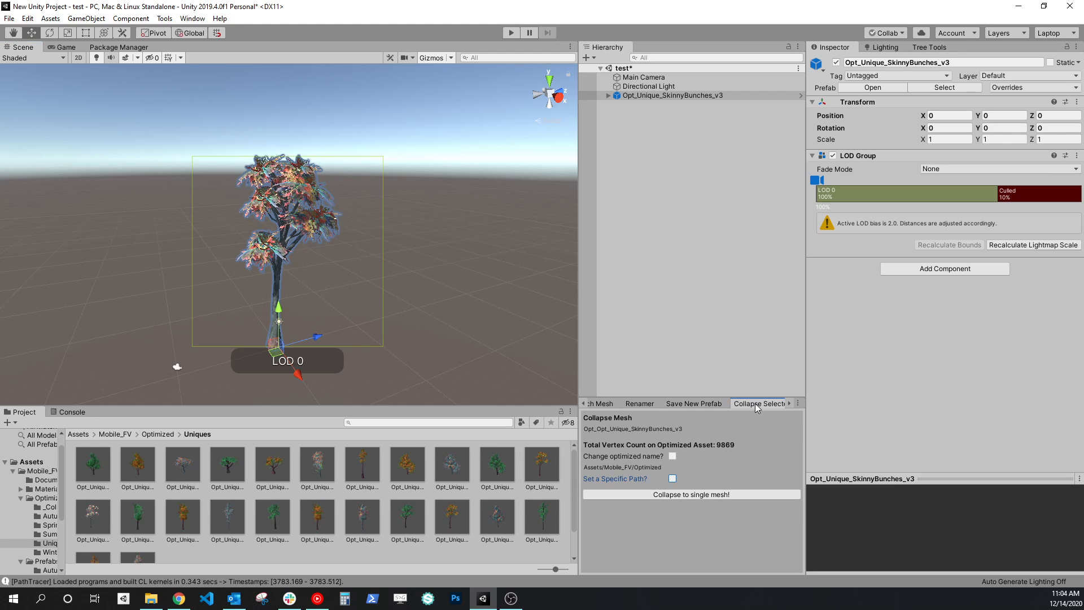
left_click(60, 167)
- Delete the SkinnyBunches tree and load SpringDemo.unity from Mobile_FV/Scenes without saving the test scene
left_click(281, 204)
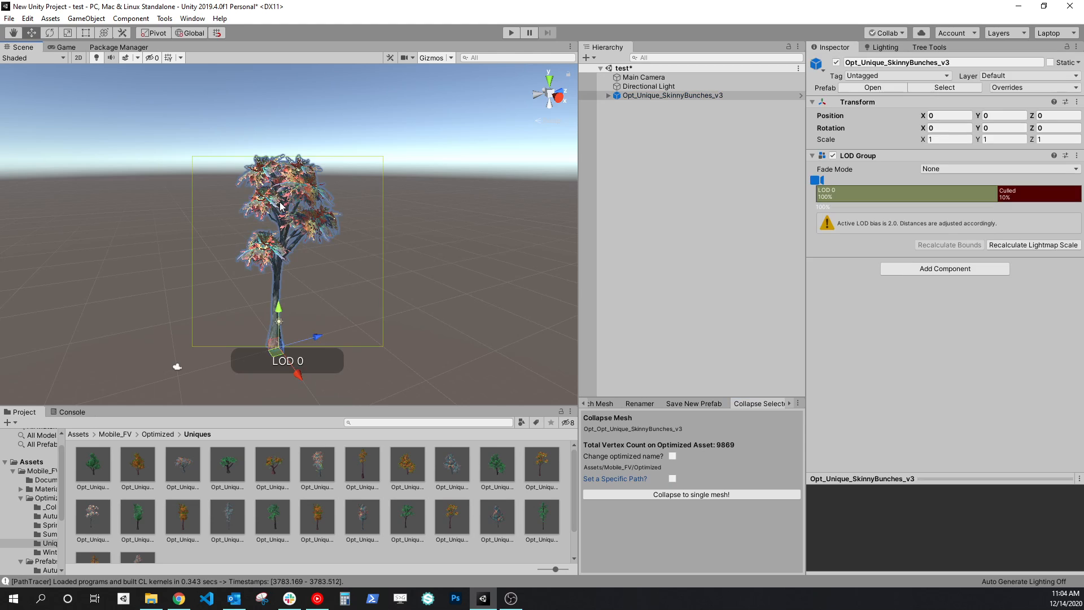
key("Delete")
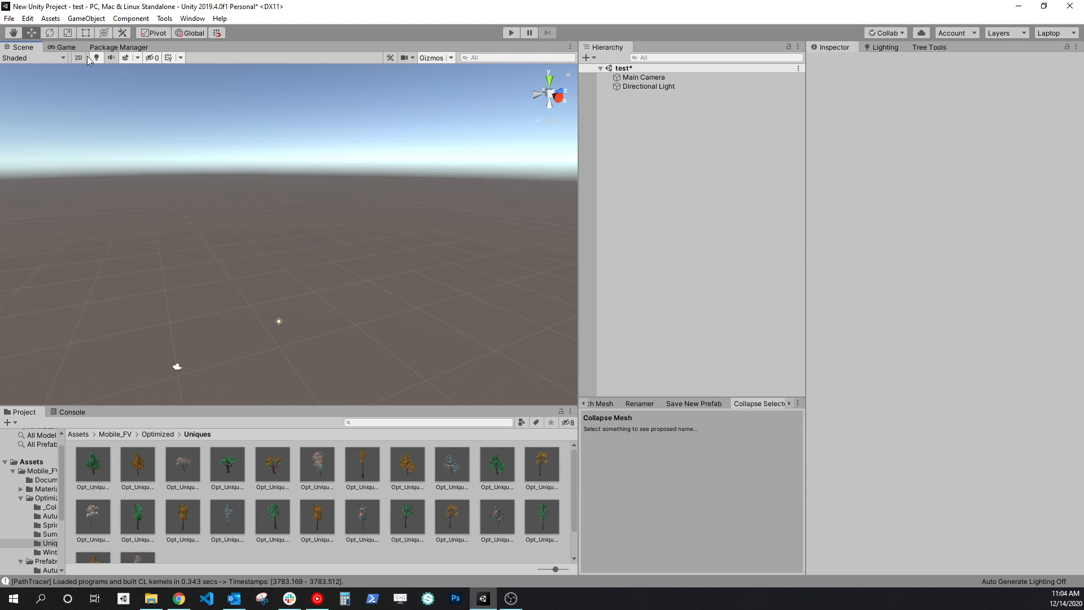
left_click(9, 18)
left_click(23, 43)
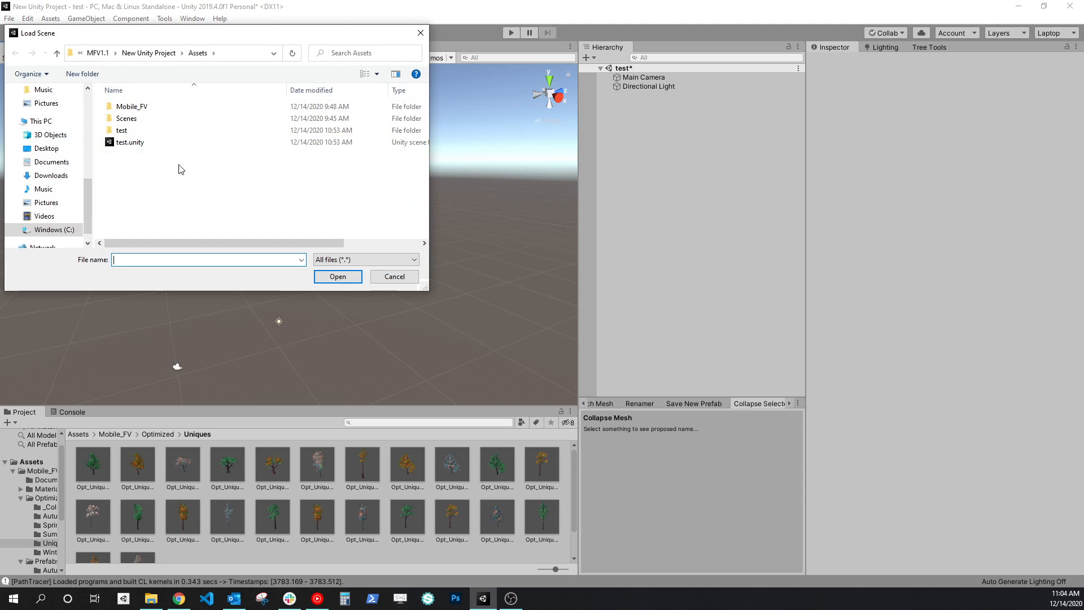
double_click(128, 107)
double_click(128, 166)
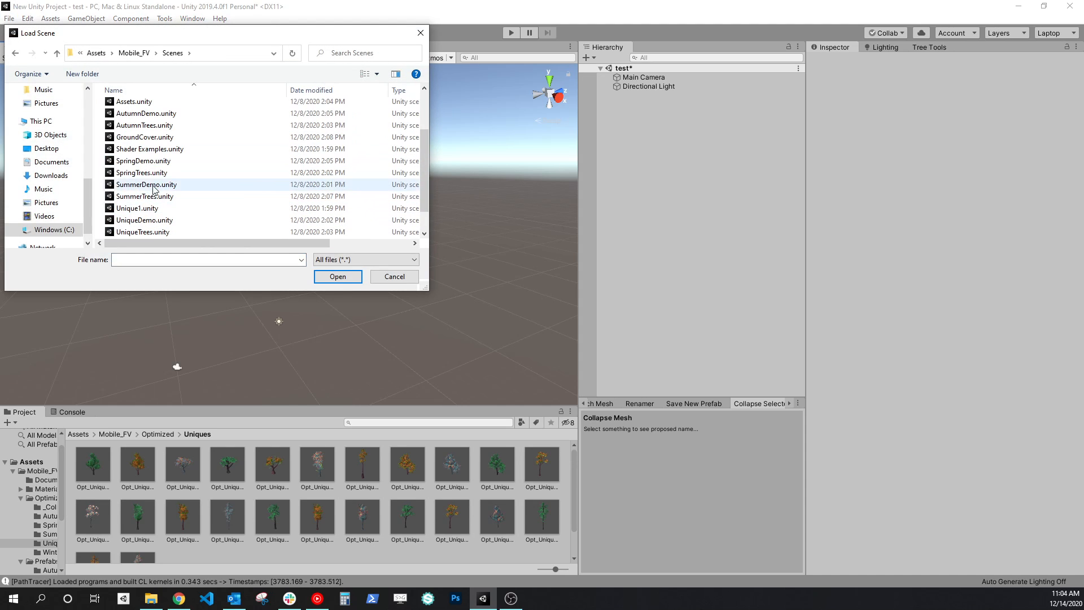
left_click(144, 162)
left_click(338, 277)
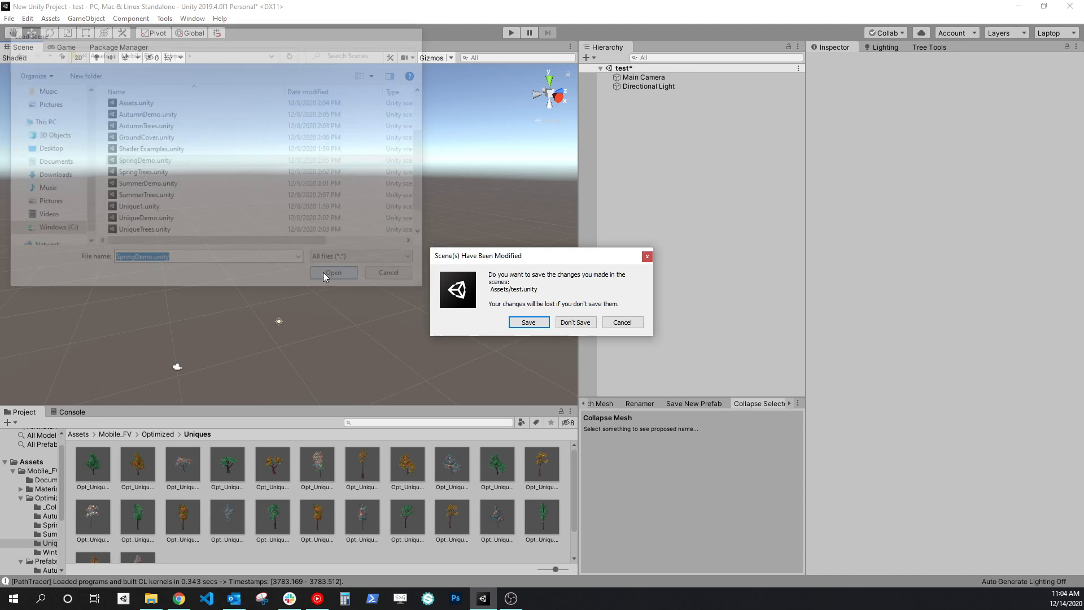
left_click(571, 322)
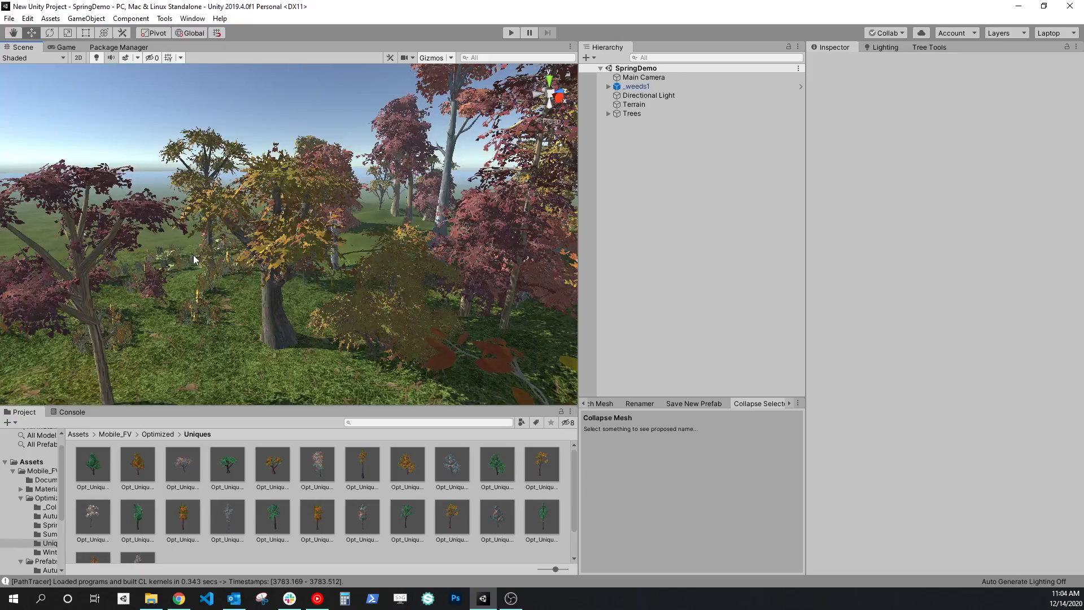
- Examine the SpringDemo forest and the season folders in Mobile_FV/Prefabs, including the contents of Autumn
right_click_drag(326, 271, 287, 333)
key("s")
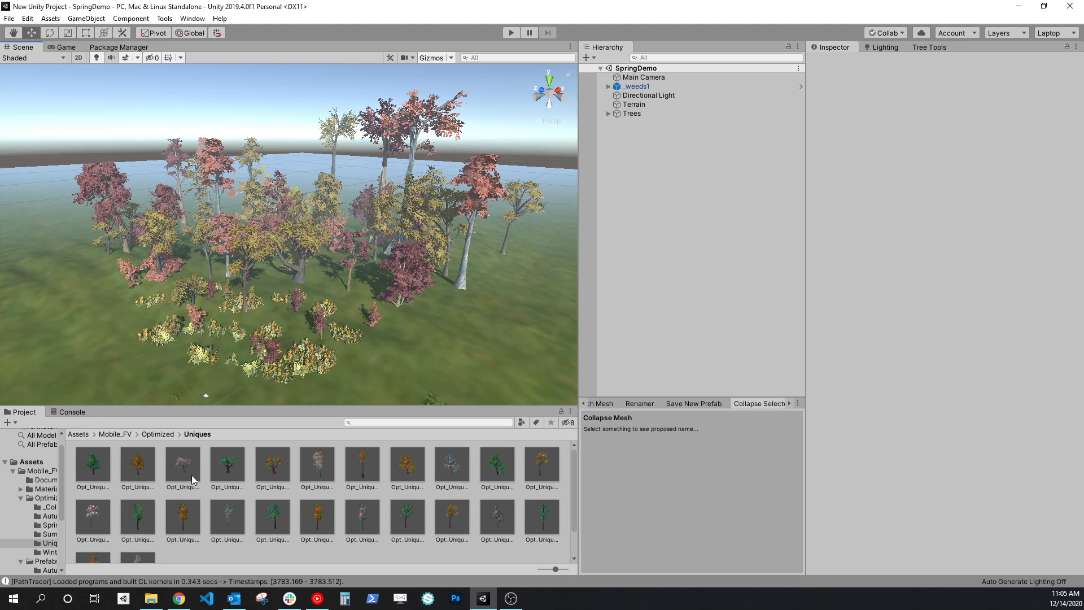
left_click(155, 434)
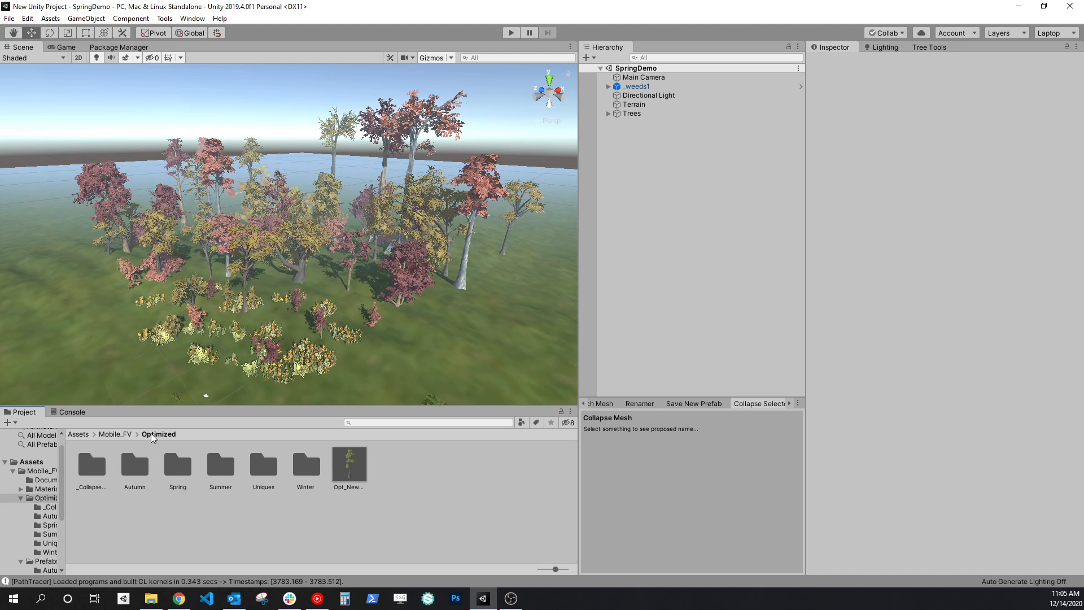
left_click(115, 434)
double_click(218, 468)
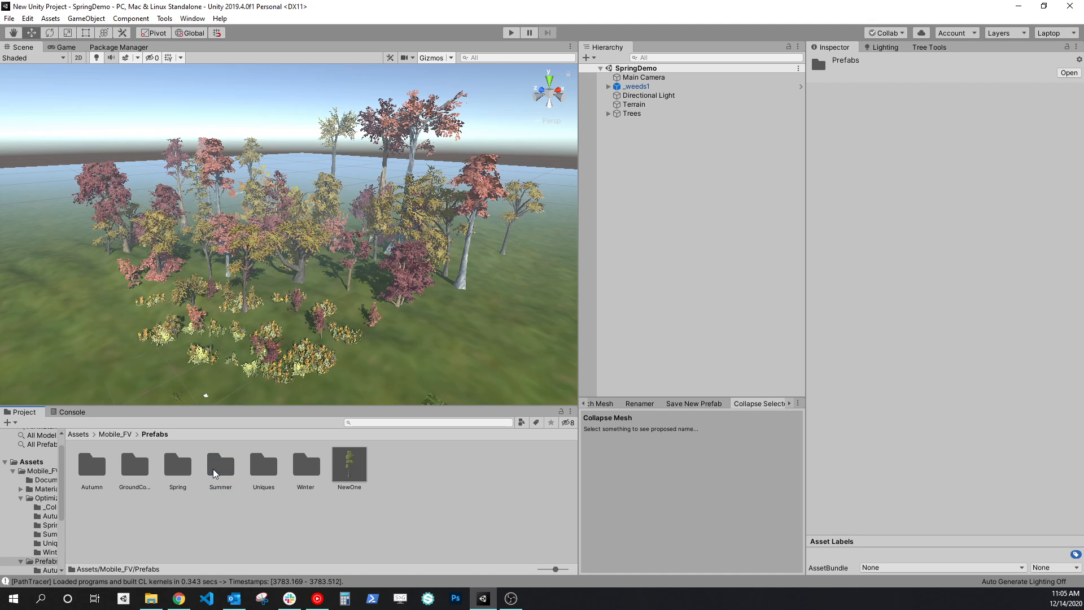
left_click(89, 470)
double_click(88, 471)
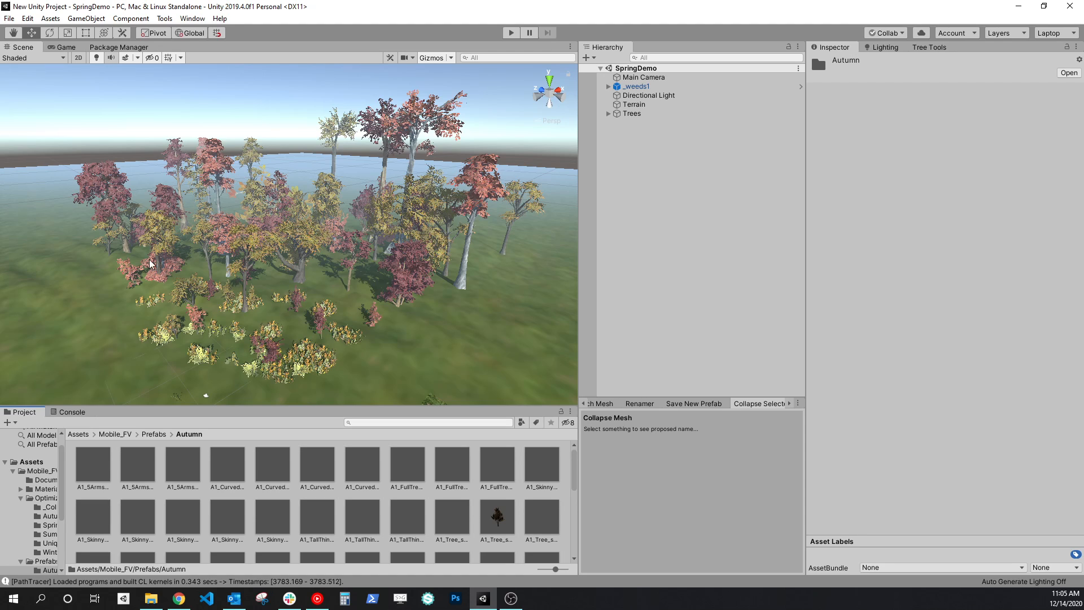
left_click(153, 435)
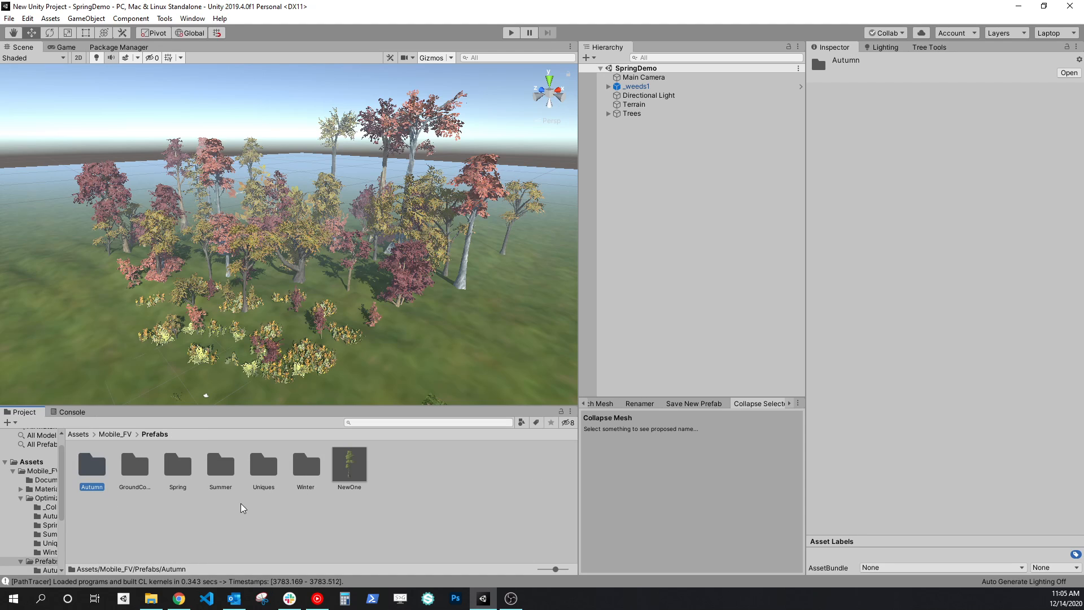
left_click(370, 527)
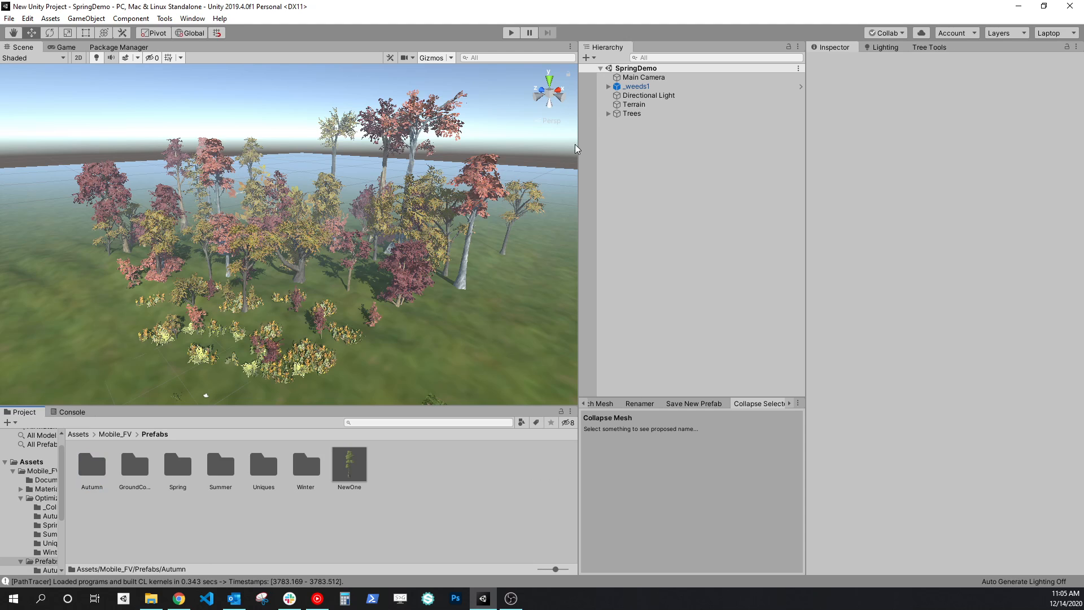
- Delete the GroundCover group from the Trees object in the SpringDemo scene
left_click(638, 114)
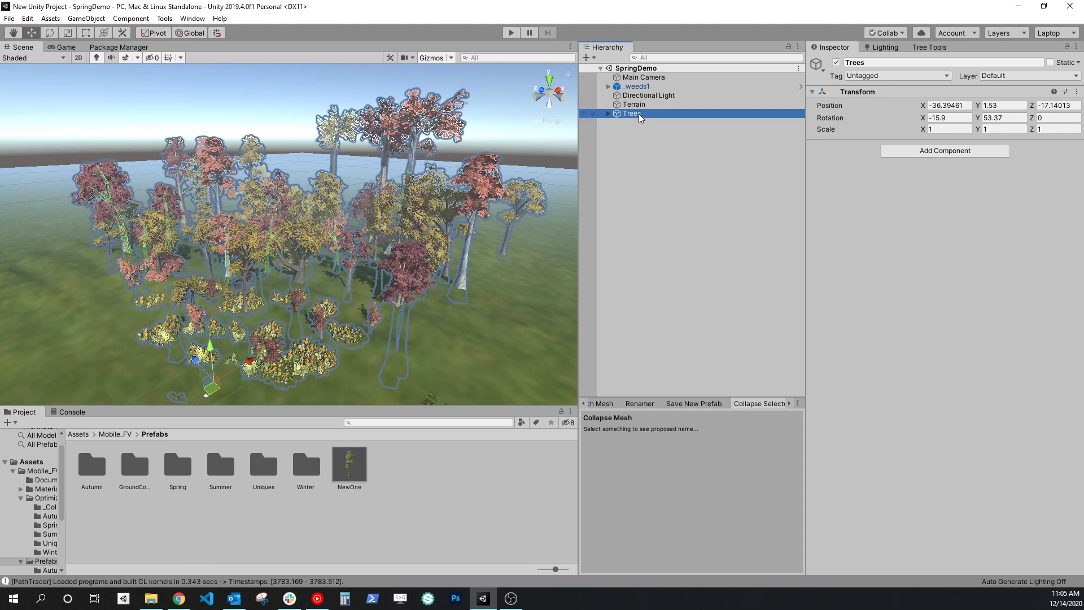
left_click(608, 113)
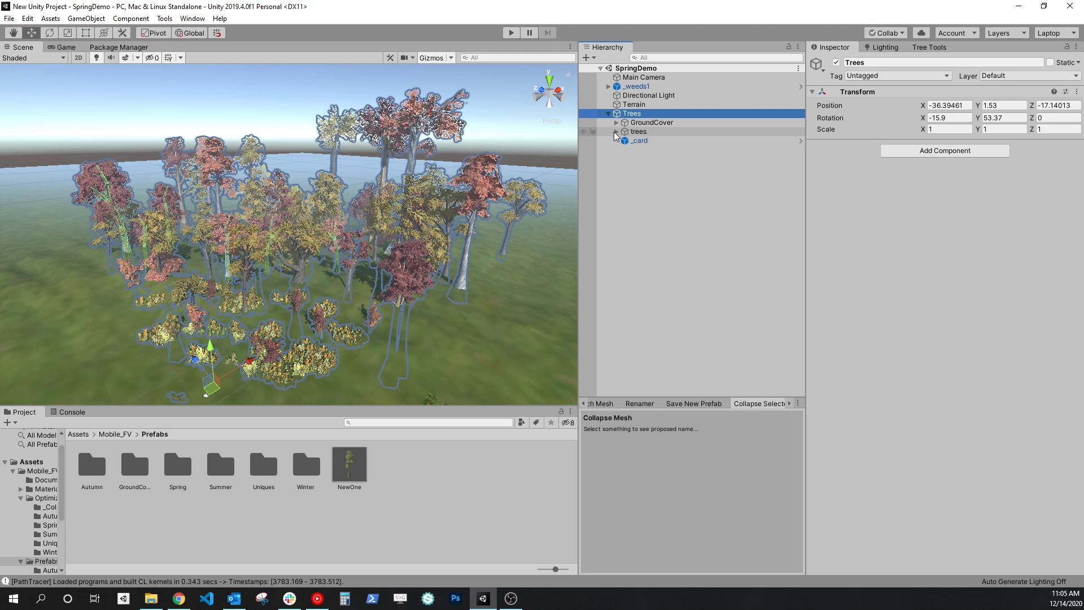
left_click(658, 123)
key("Delete")
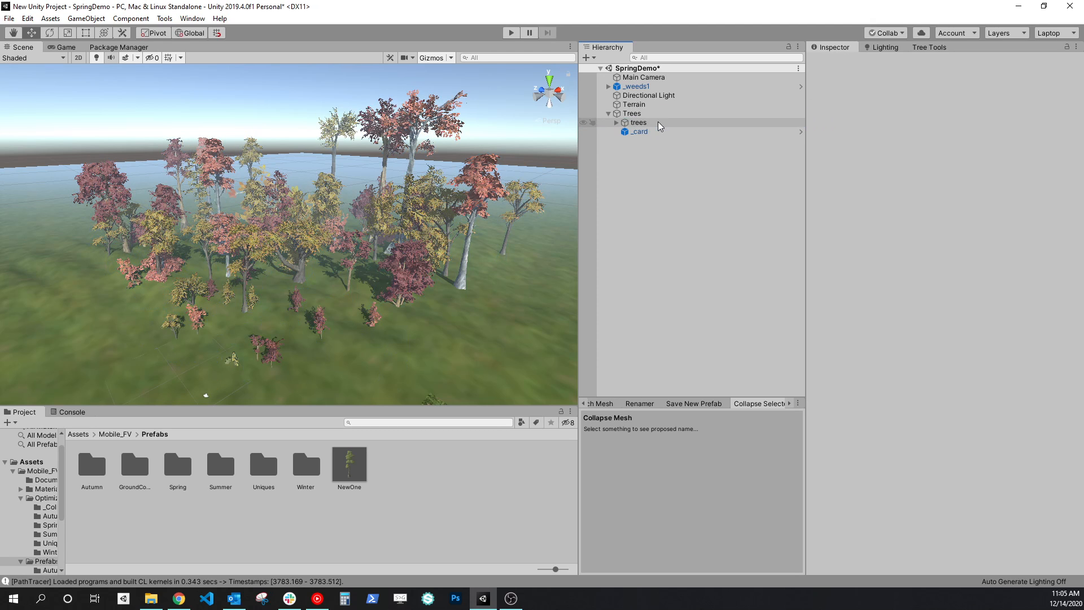
- Completely unpack all the Sm1 tree prefabs in the trees group, from Sm1_5Arms_v1_00 through Sm1_SkinnyBunches_v1_00 (9)
left_click(616, 123)
scroll(690, 157, "down", 10)
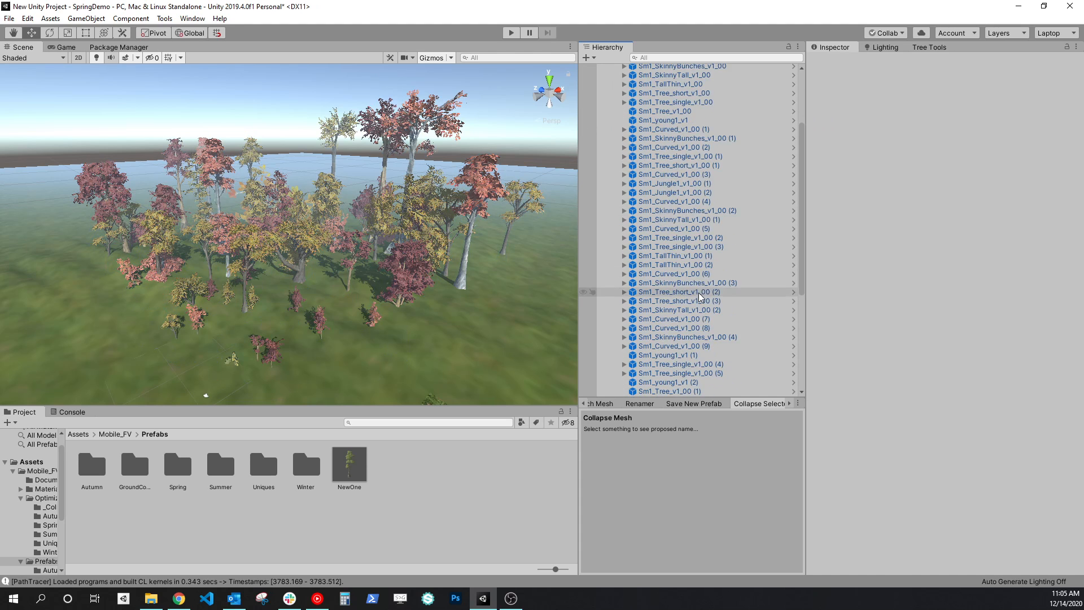
scroll(669, 368, "up", 5)
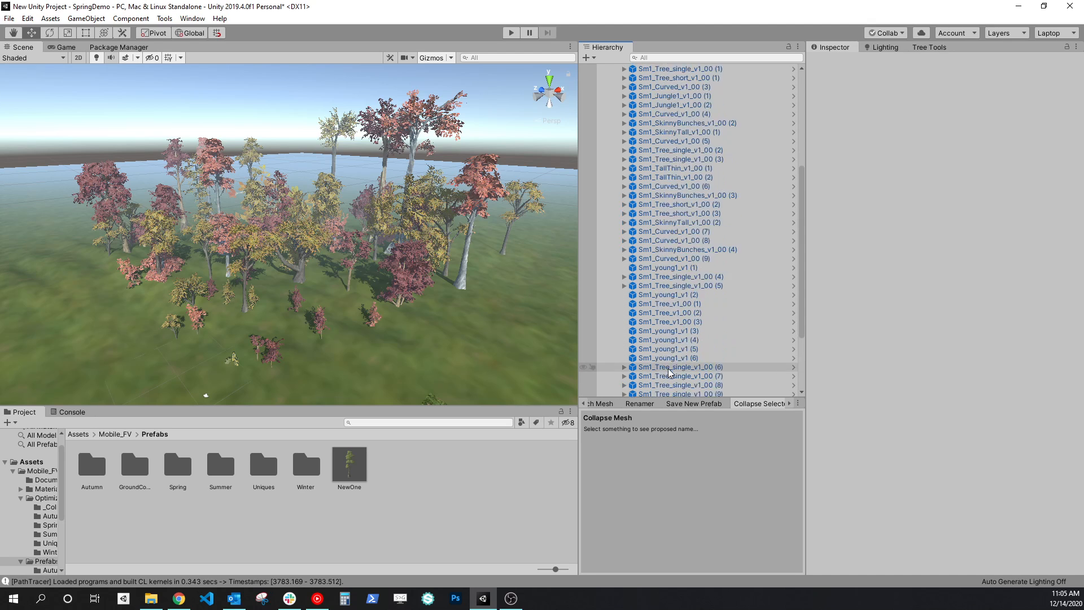
scroll(643, 105, "up", 4)
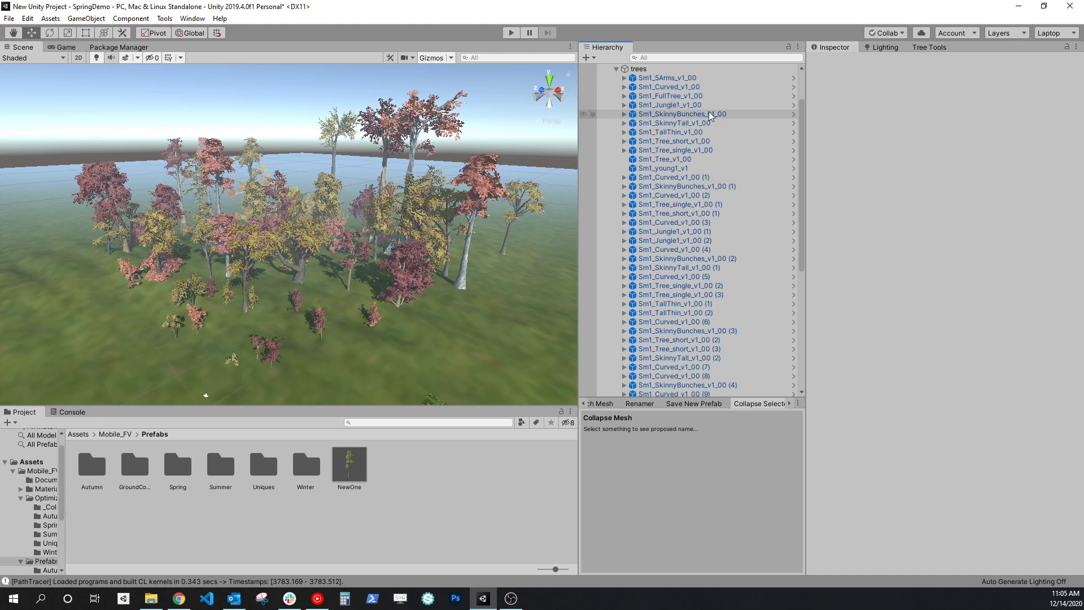
left_click(655, 78)
scroll(687, 188, "down", 9)
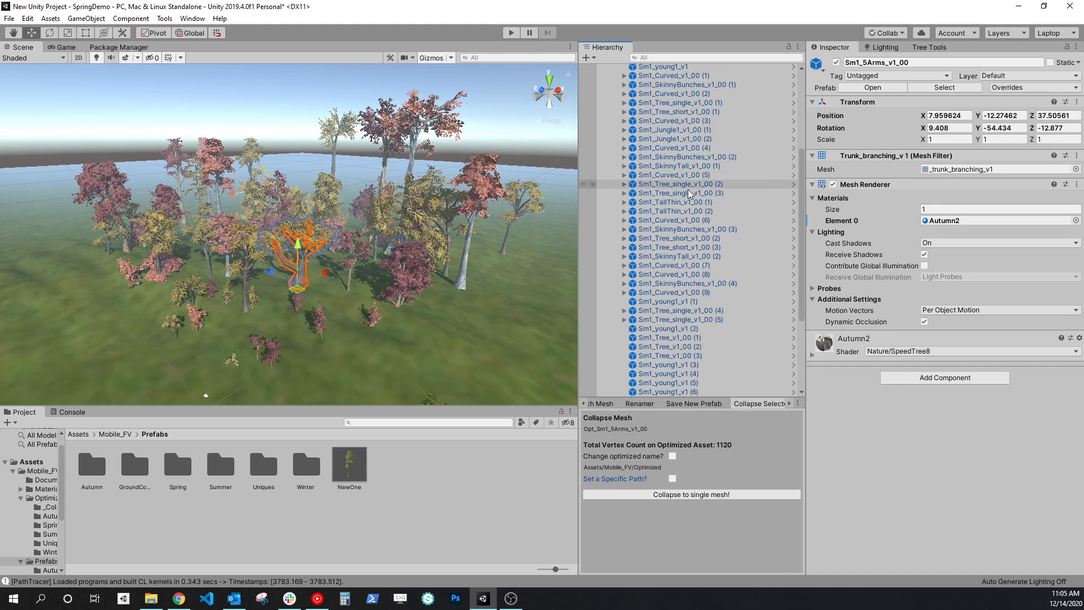
left_click(665, 383, "shift")
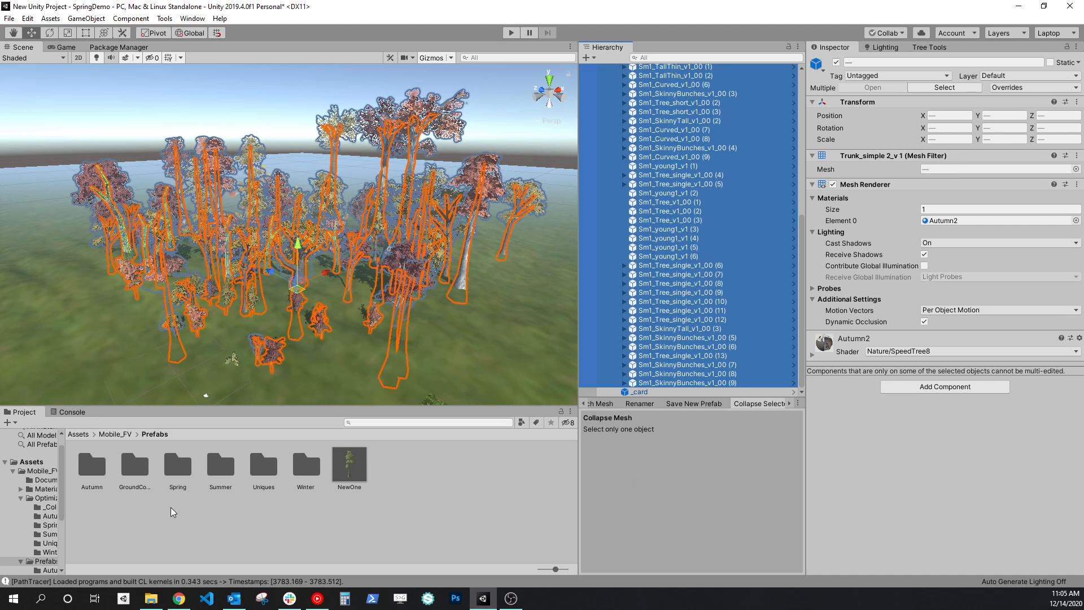
right_click(670, 175)
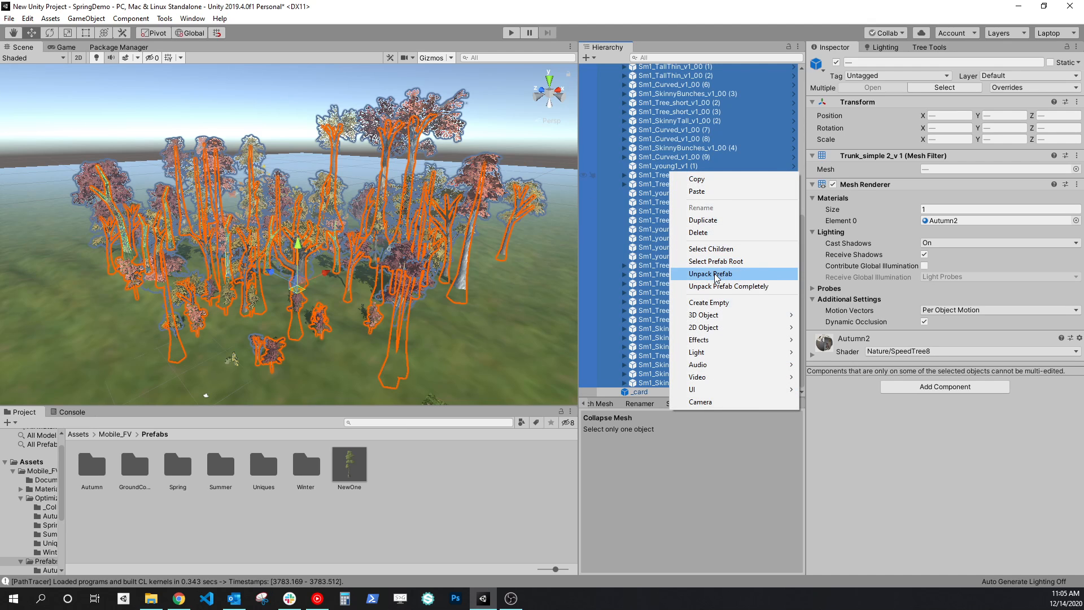
left_click(727, 287)
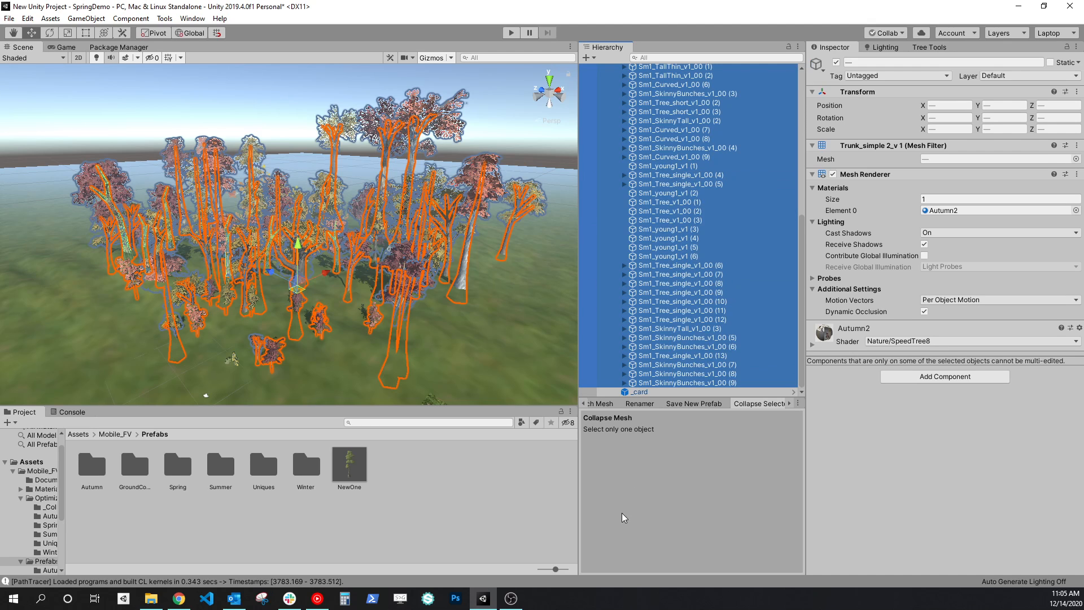
- Set up a prefix change for the selected trees in the Renamer, removing the first 3 characters and prepending Tropical
scroll(695, 313, "up", 9)
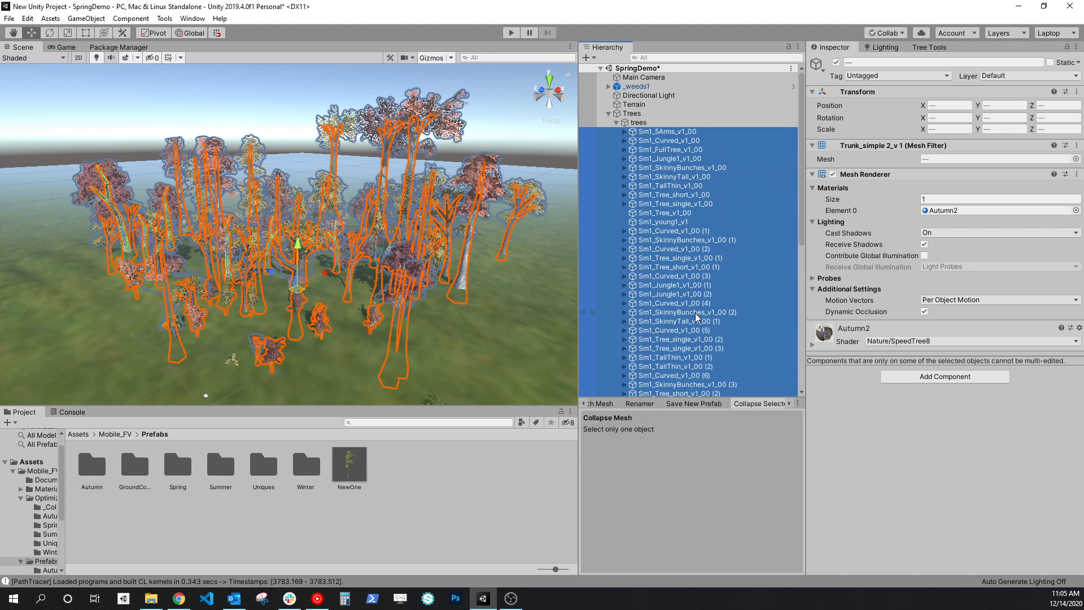
left_click(638, 403)
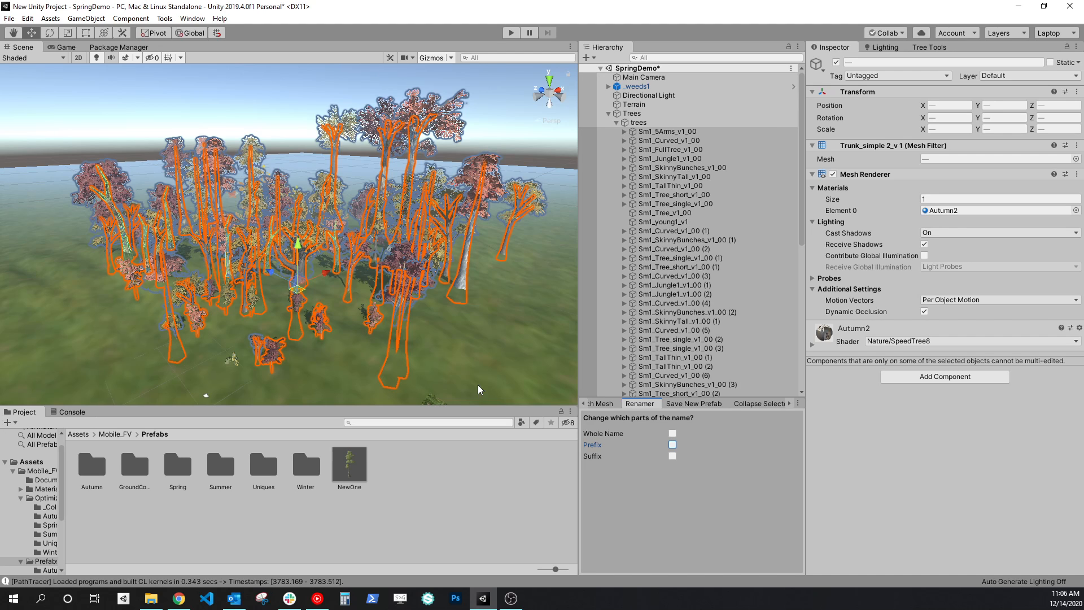
left_click(672, 434)
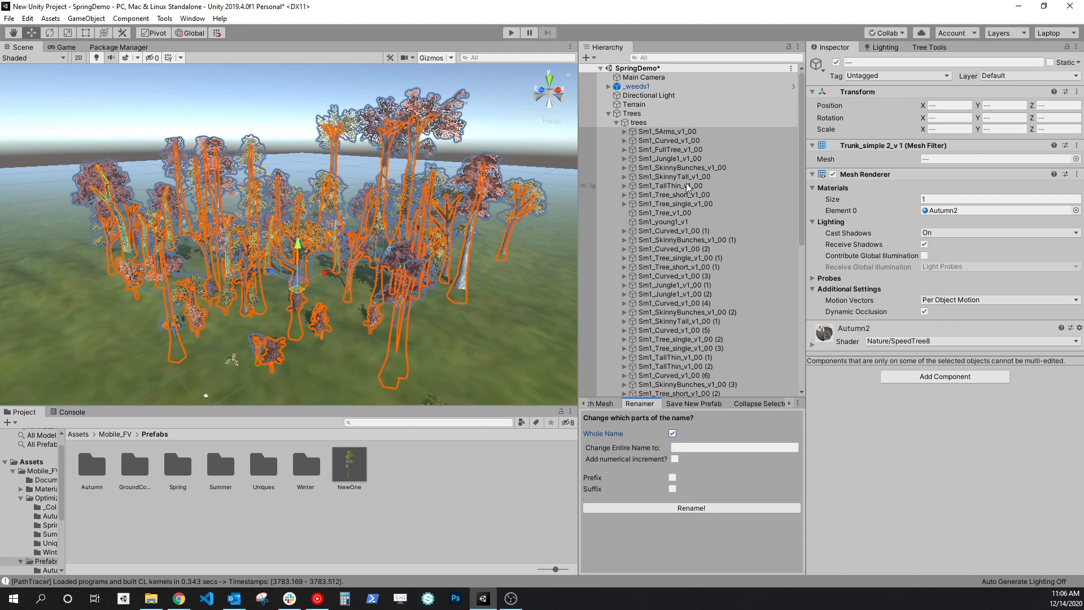
left_click(673, 433)
left_click(673, 445)
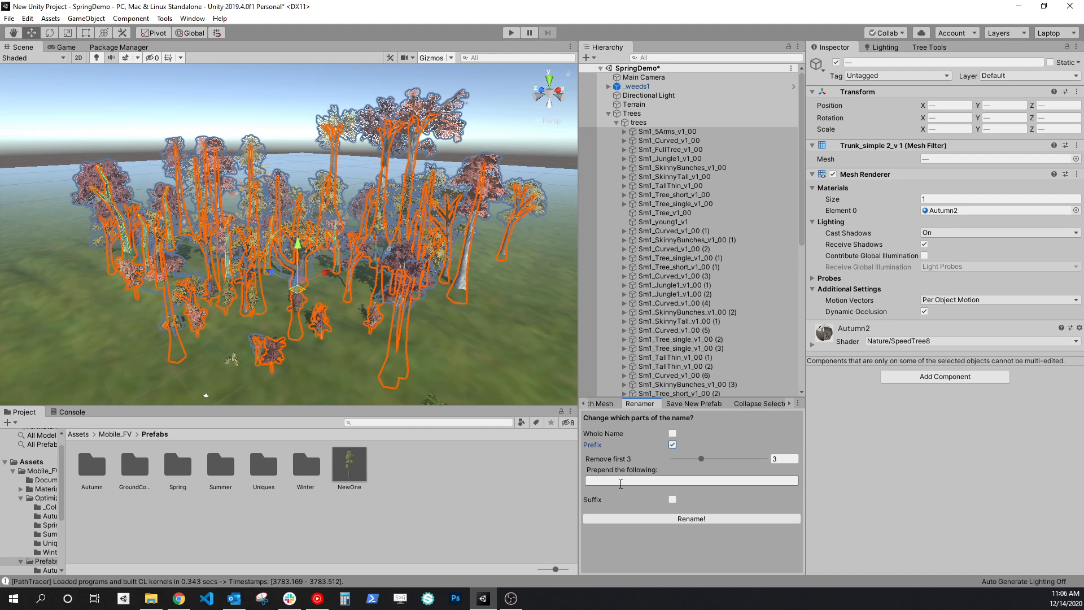
left_click(624, 481)
type("Tropical")
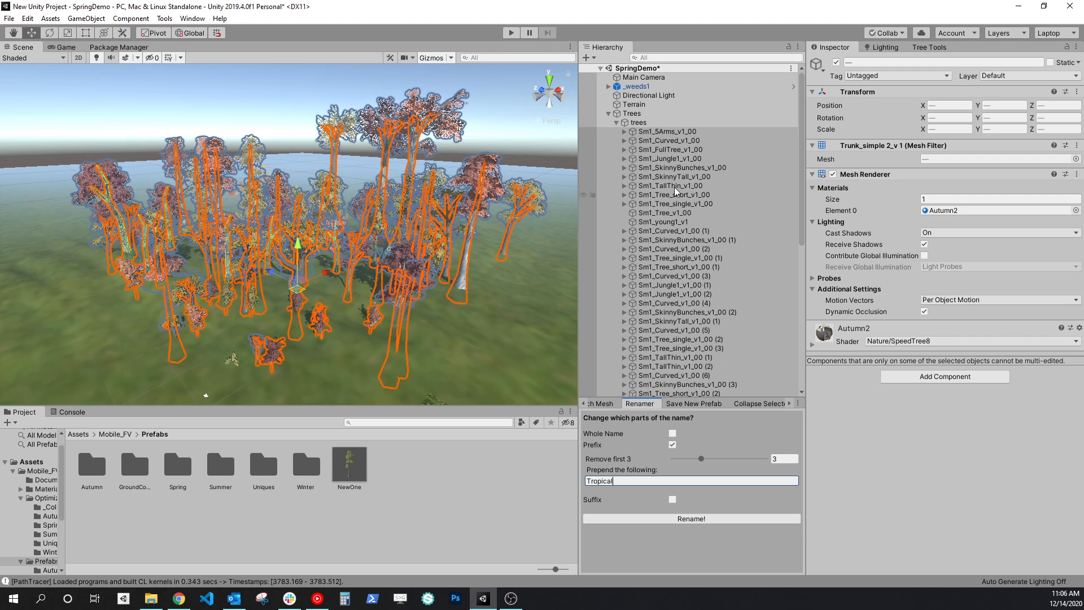
- Add a suffix change that removes the last 3 characters and appends nothing, rename the selected trees, and review their names
scroll(690, 322, "down", 5)
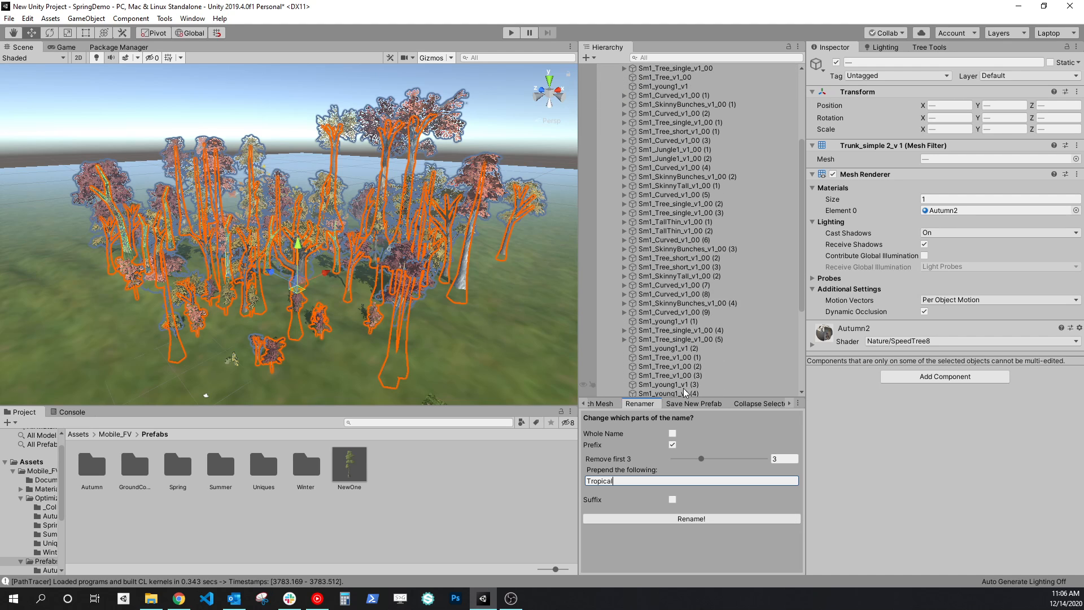
left_click(672, 500)
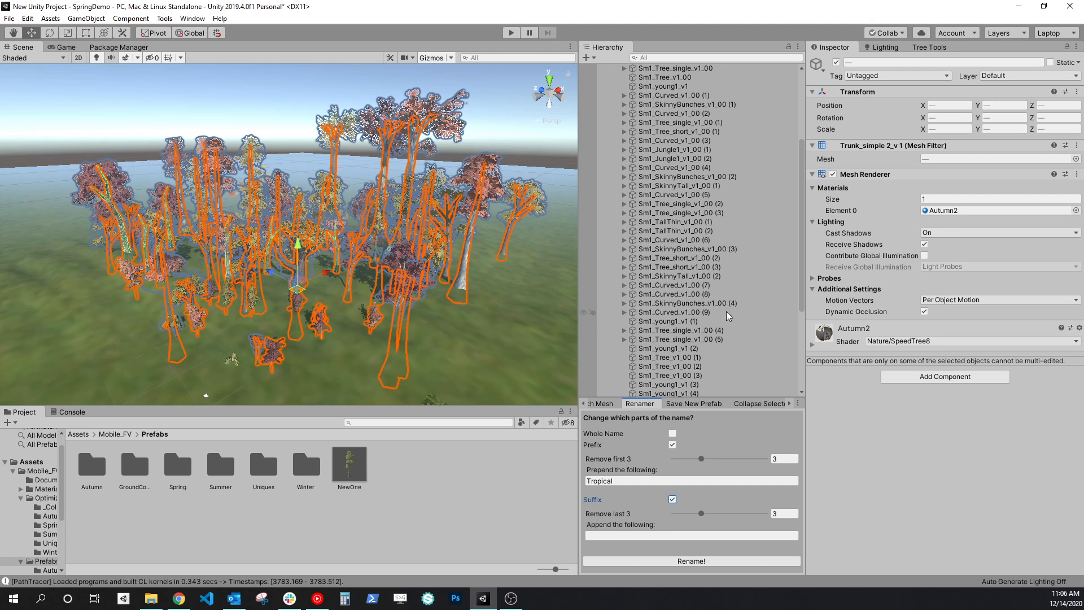
scroll(711, 283, "up", 4)
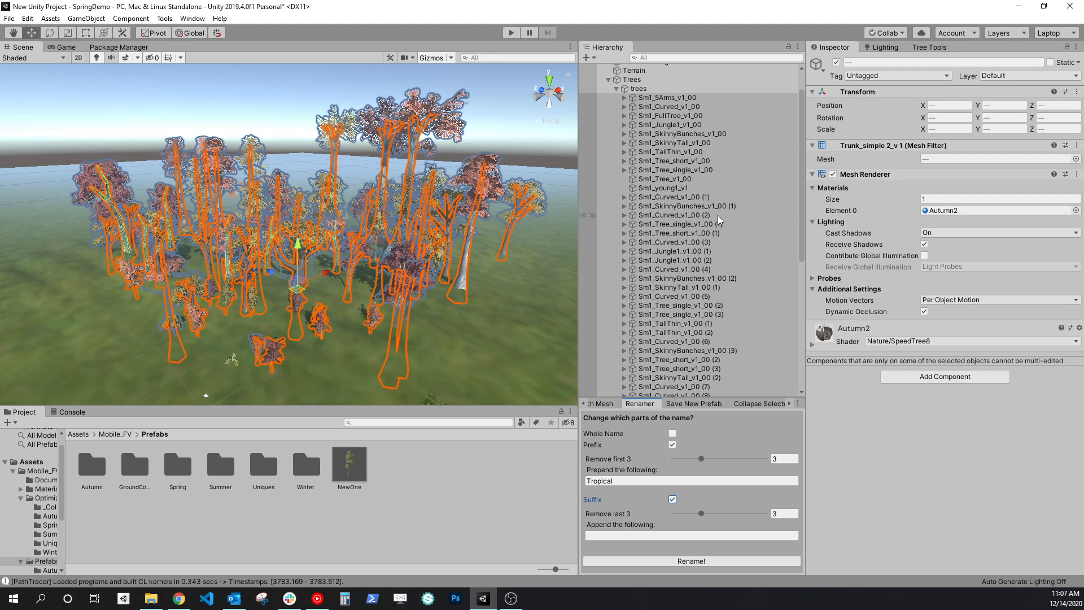
left_click(672, 499)
left_click(672, 499)
left_click(639, 537)
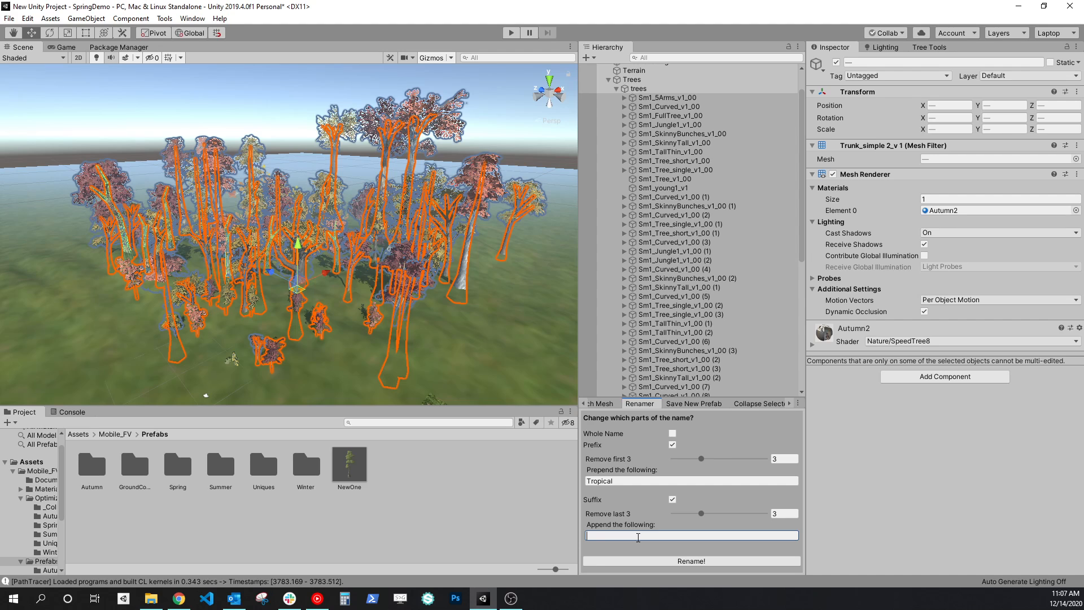
left_click(692, 562)
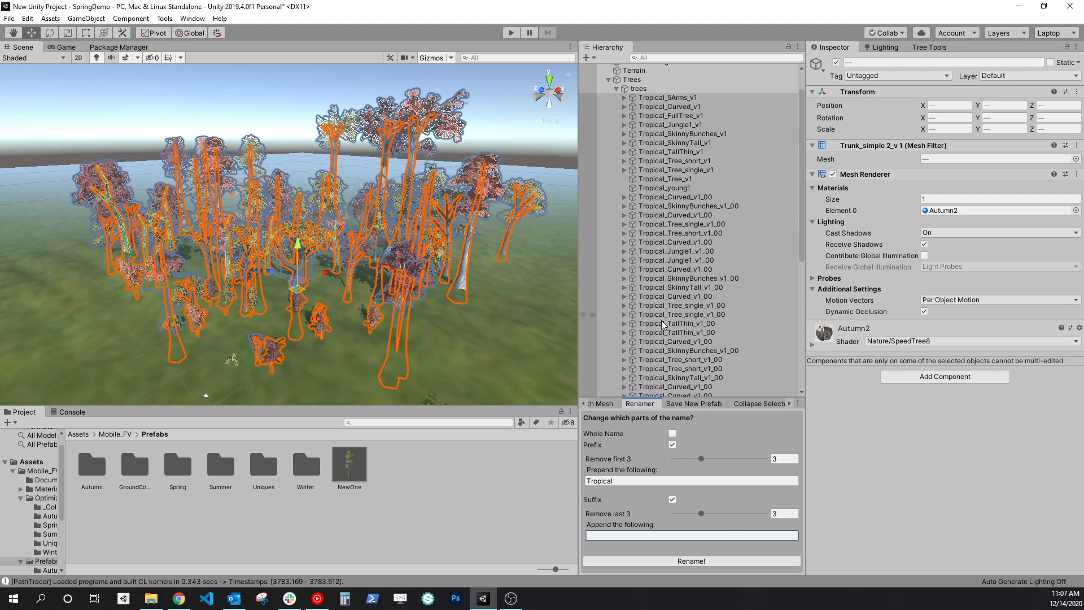
scroll(658, 379, "down", 2)
scroll(726, 324, "up", 4)
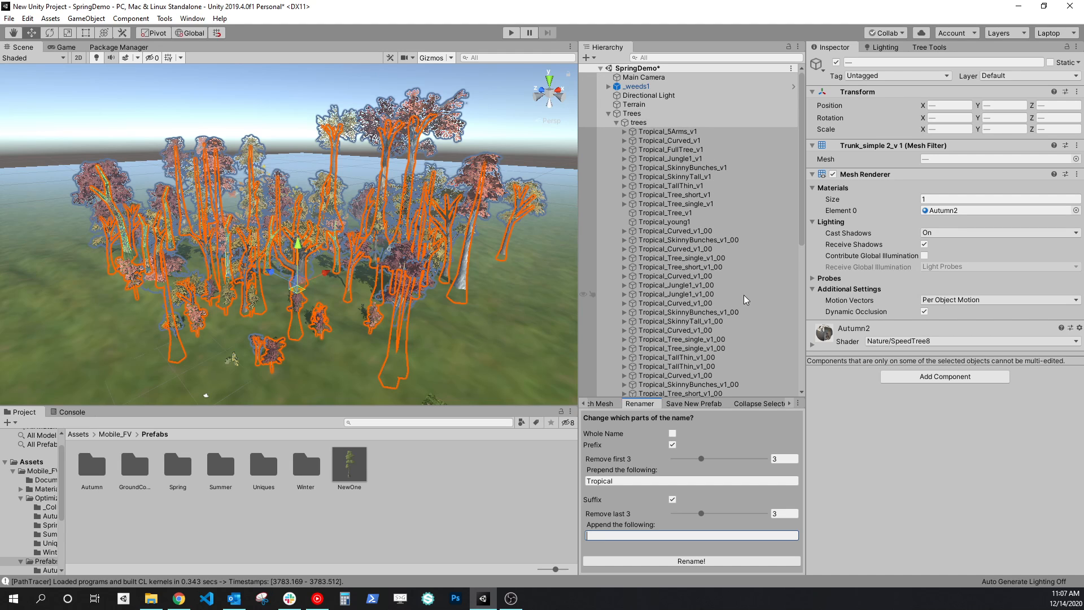
scroll(744, 317, "down", 5)
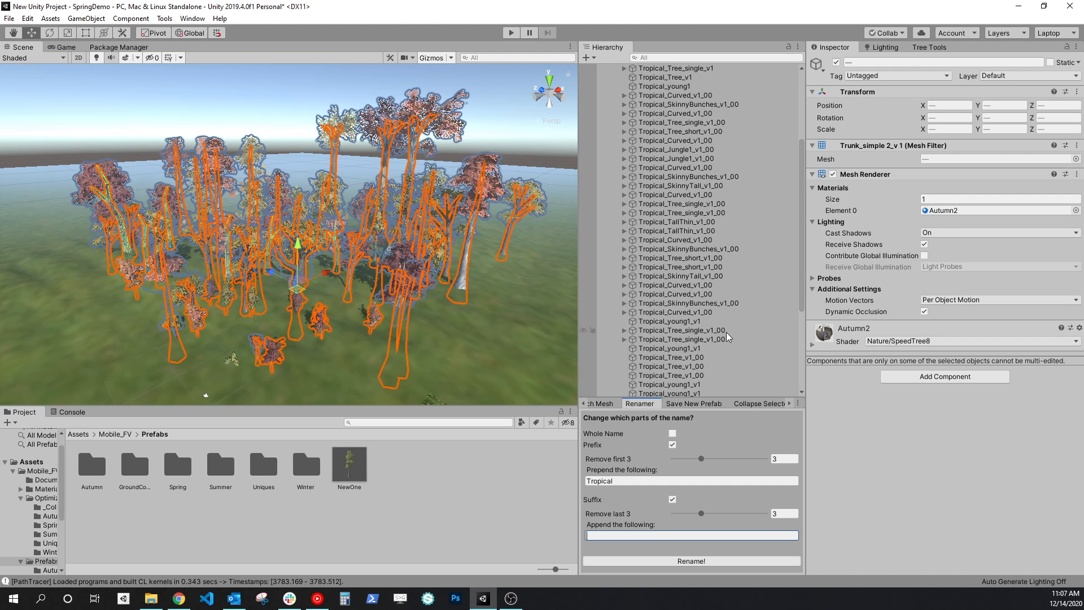
scroll(699, 371, "down", 3)
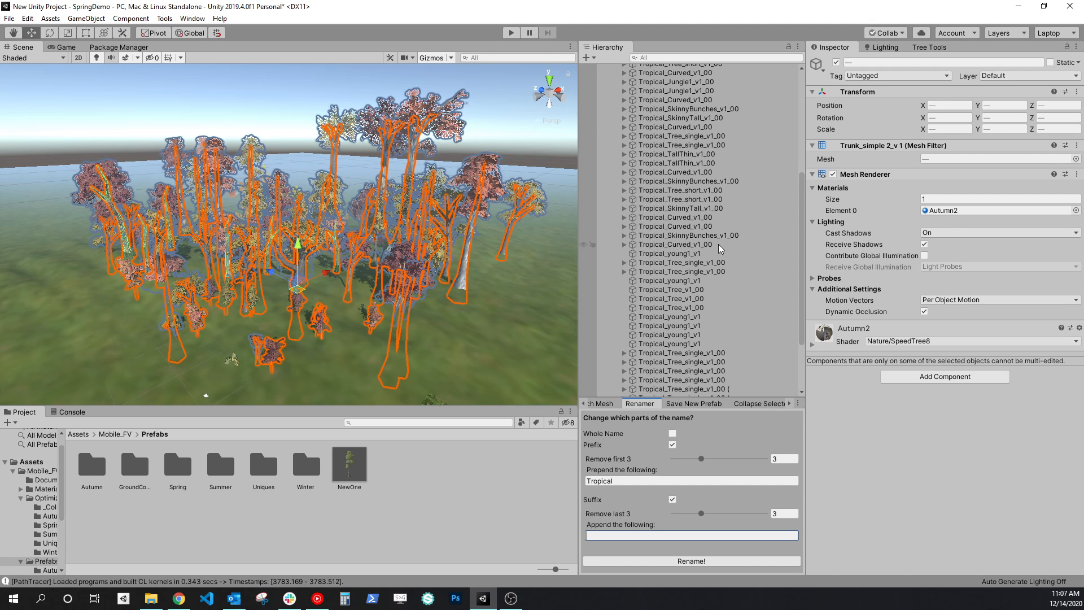
- Set up Tropical_5Arms_v1 for saving as a new prefab, with a specific path enabled and the prefab name change disabled
scroll(719, 243, "up", 10)
scroll(702, 174, "down", 10)
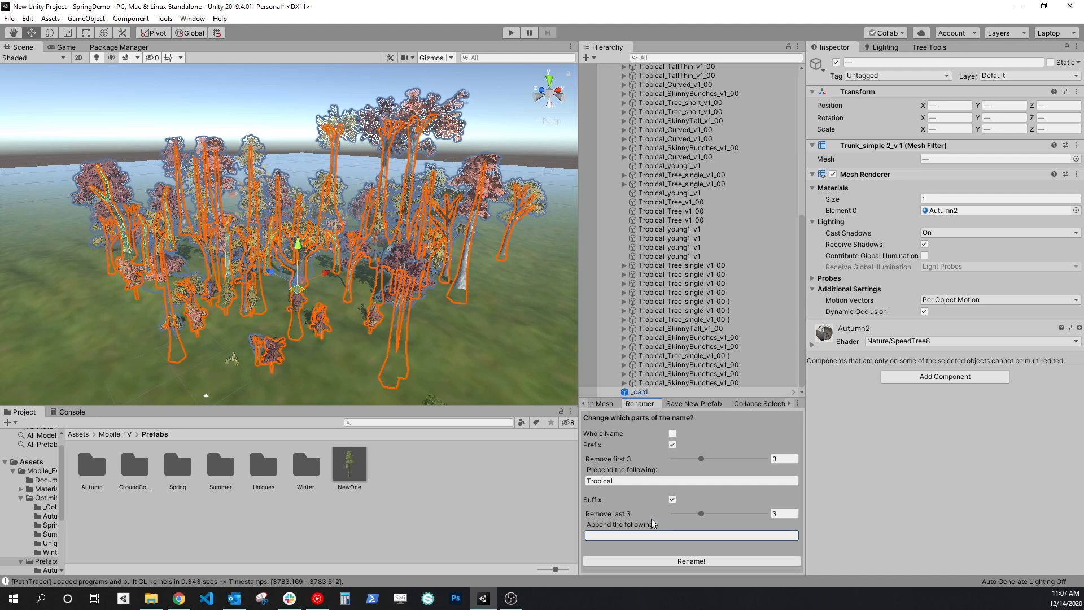
scroll(644, 226, "up", 10)
left_click(684, 132)
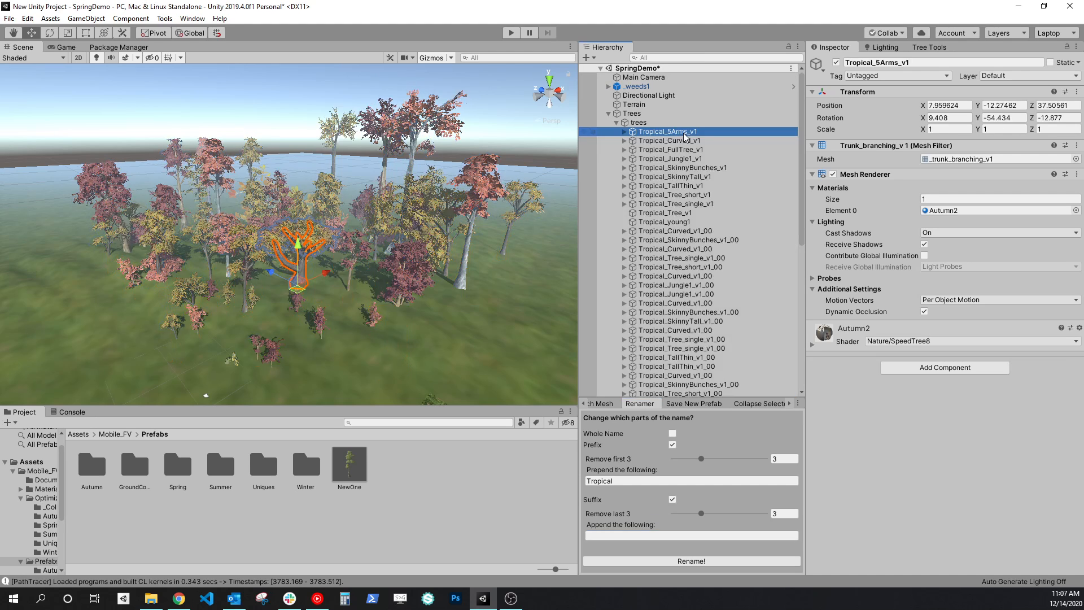
left_click(681, 405)
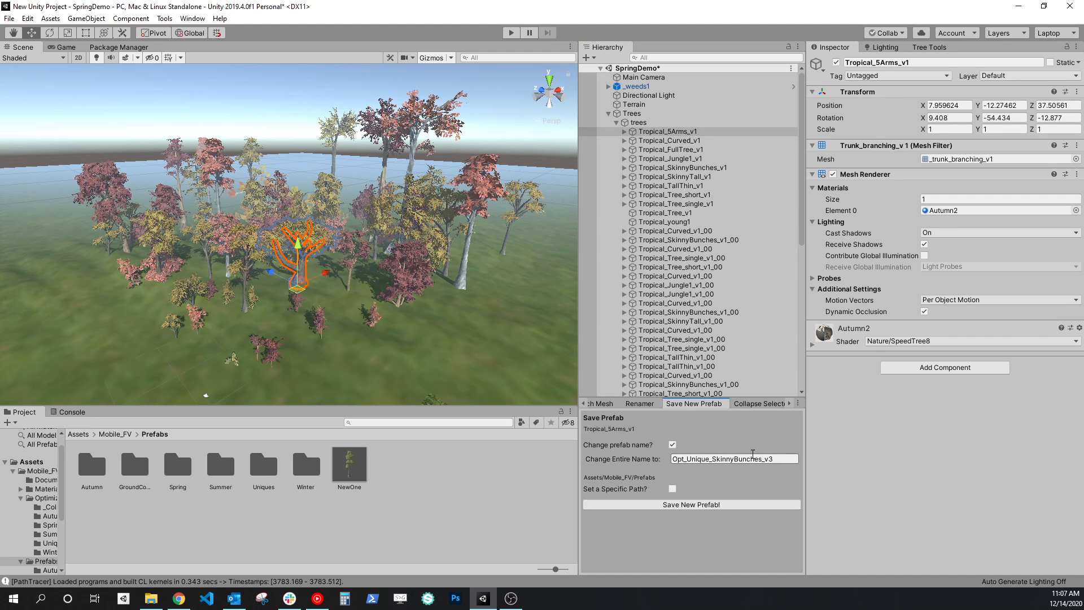
left_click(672, 489)
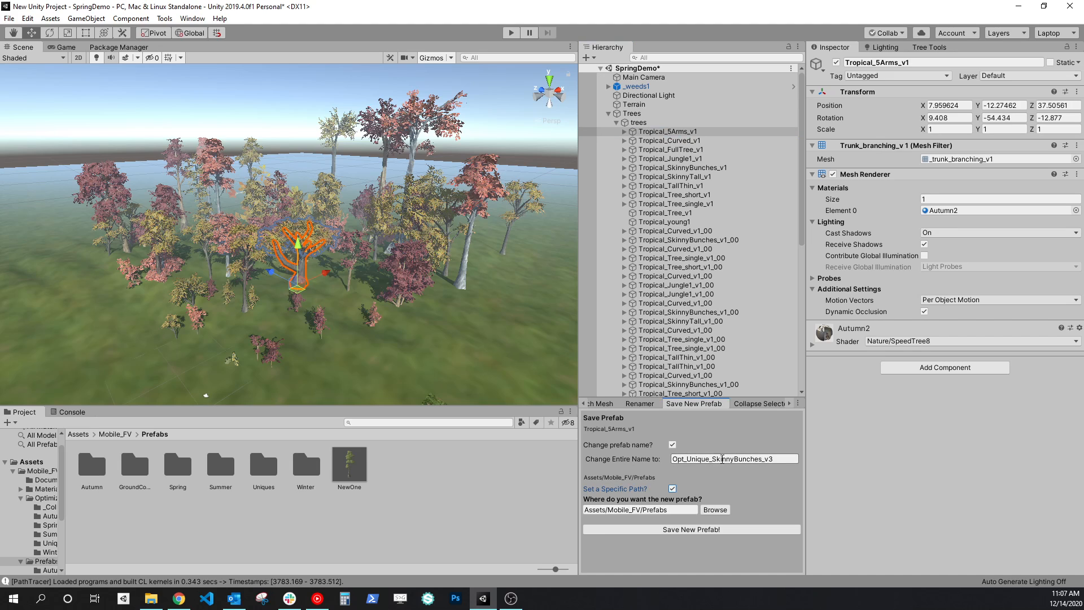
left_click(673, 445)
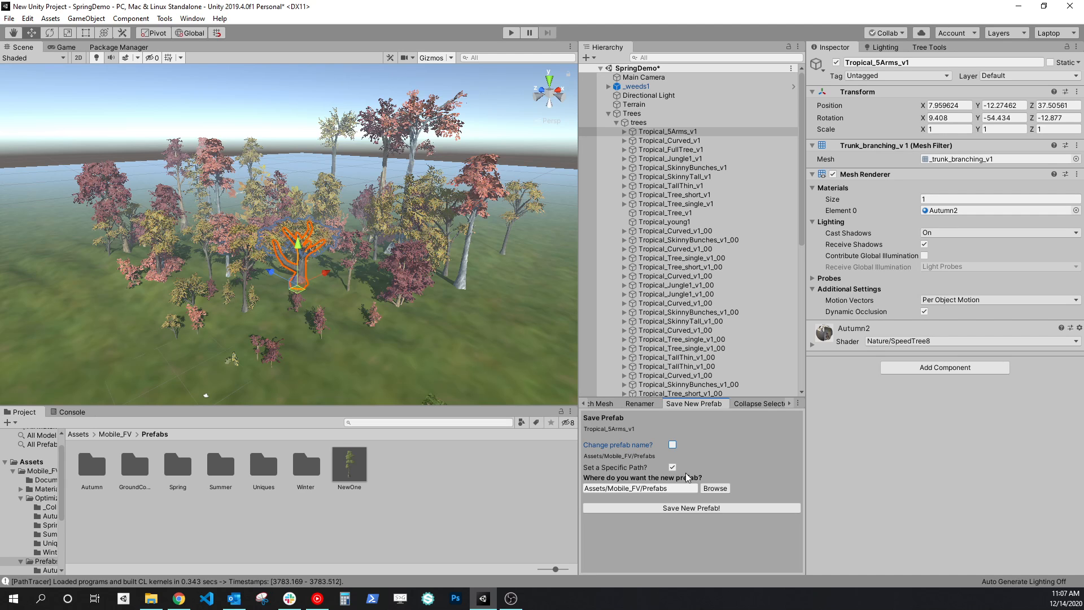
- Create a folder named Tropical inside Assets/Mobile_FV/Prefabs and choose it as the save path for the new prefab
left_click(715, 488)
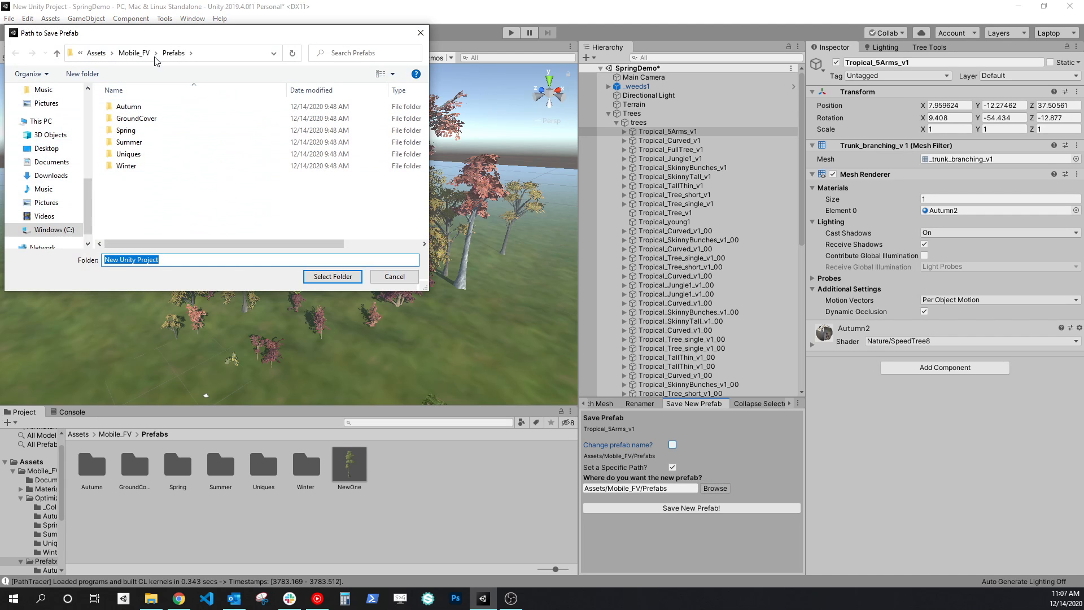
left_click(82, 74)
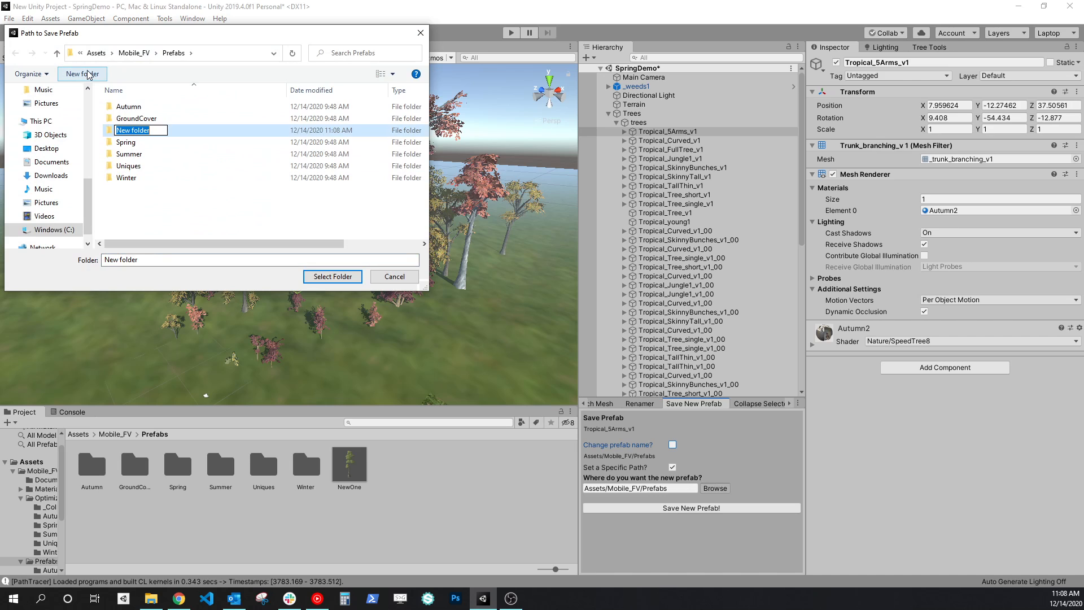
key("BackSpace")
type("Tropical")
key("Return")
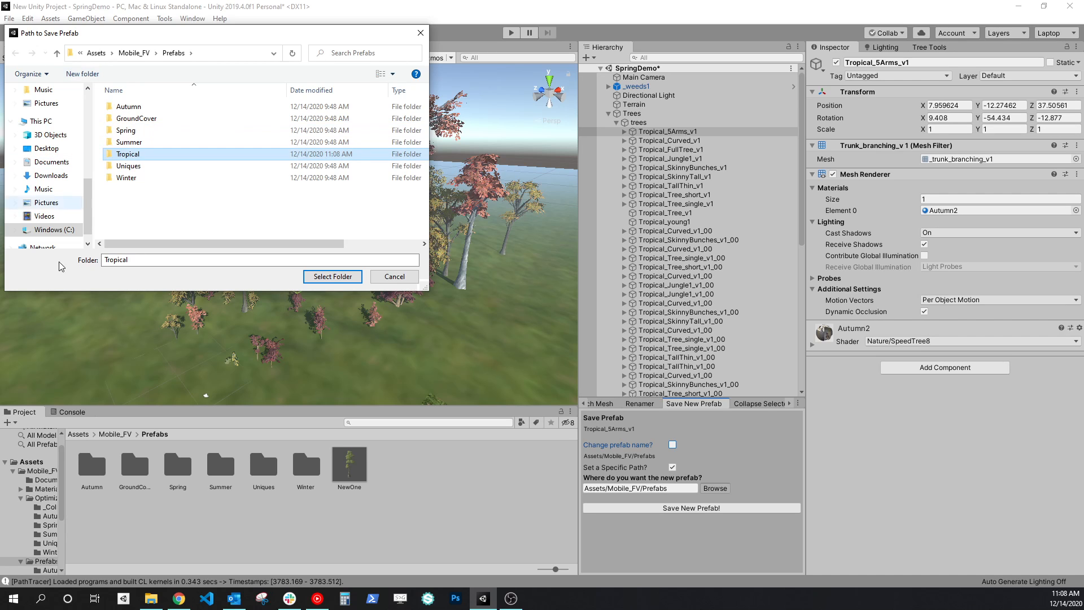
left_click(333, 277)
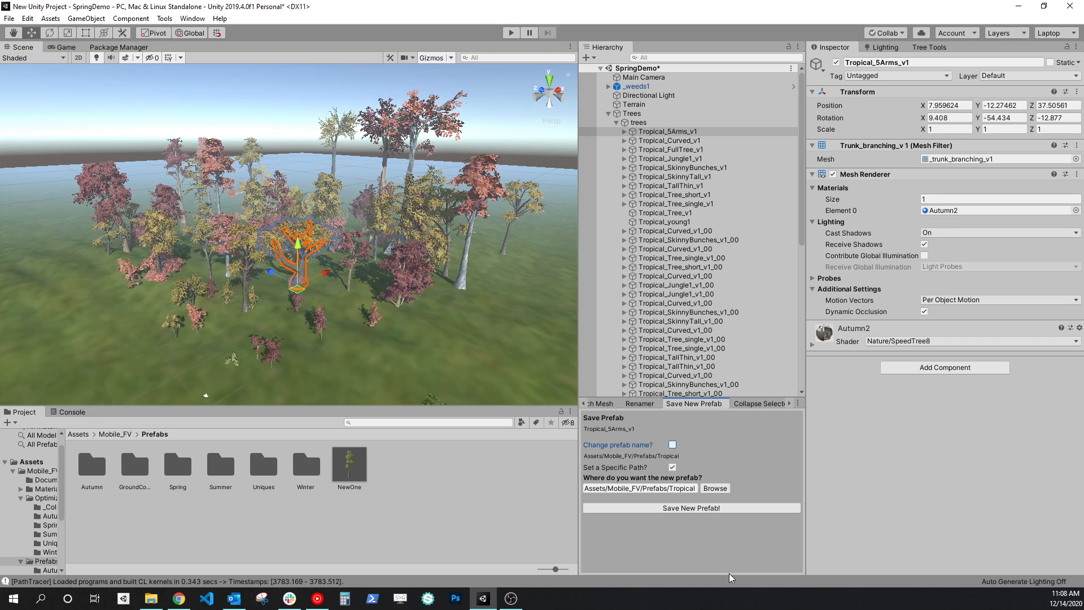
- Save Tropical_5Arms_v1 as a new prefab and inspect the saved asset in the Tropical folder
left_click(699, 507)
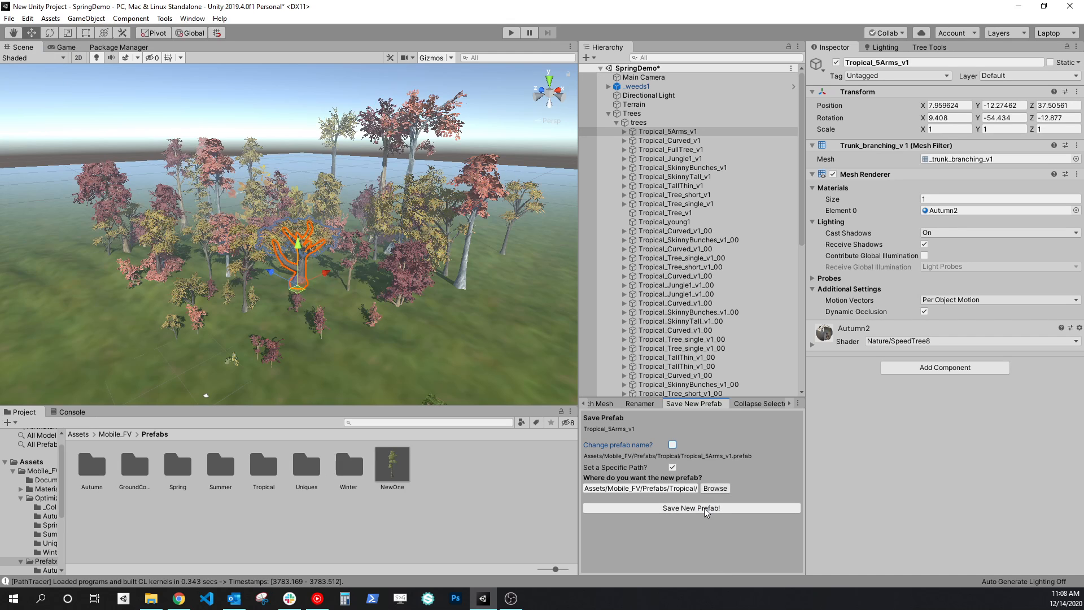
double_click(264, 466)
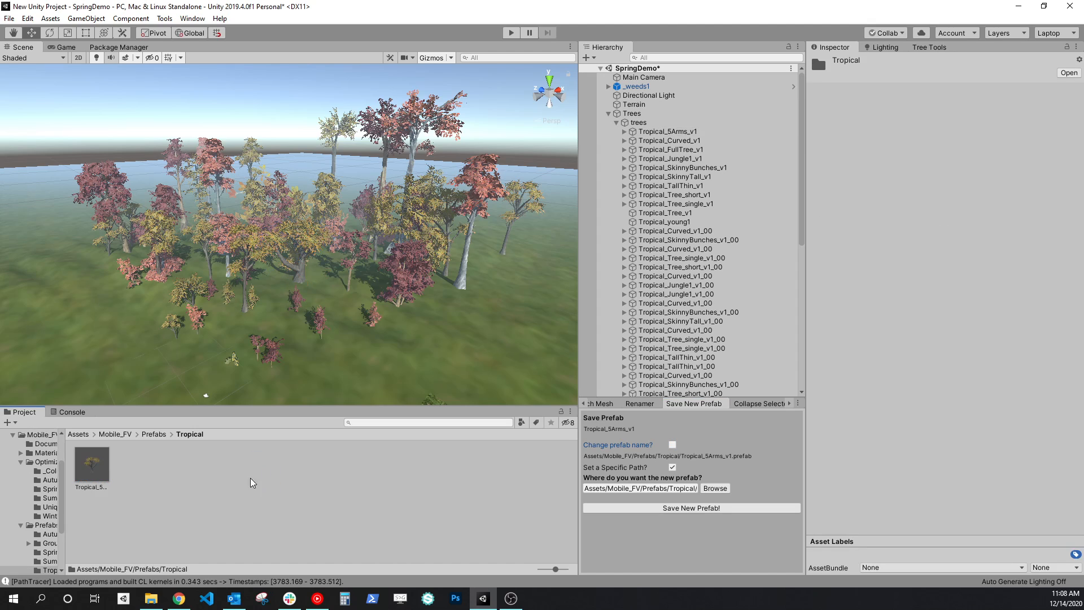
left_click(91, 463)
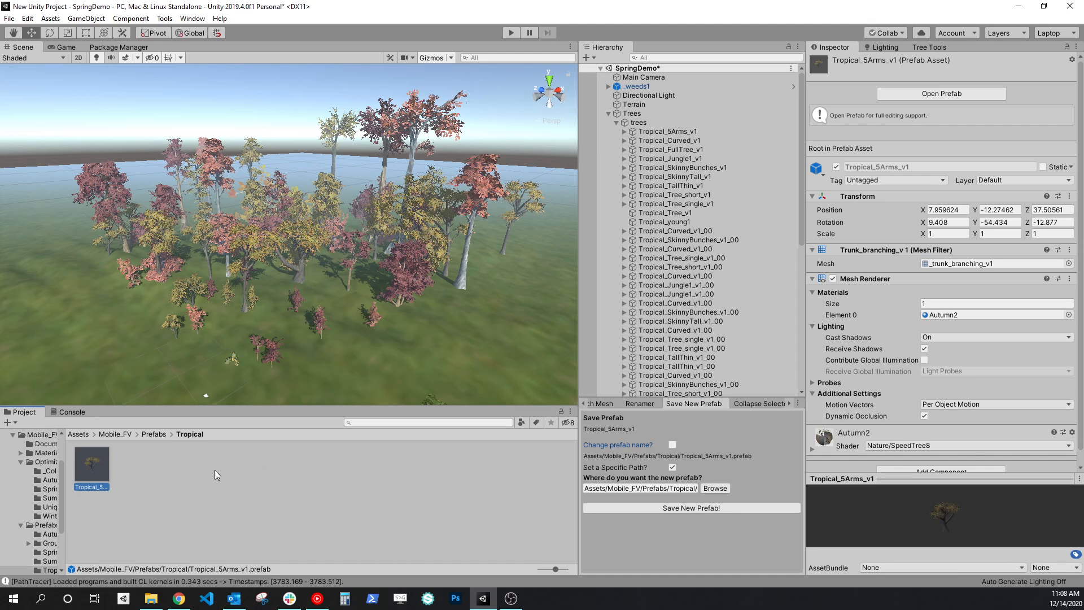